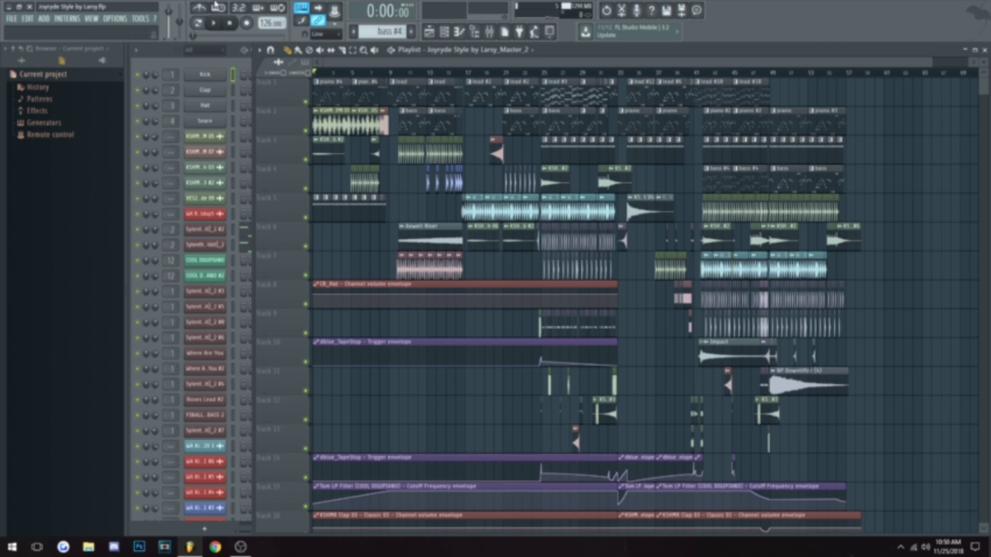
Select the piano #4 pattern and listen to the arrangement's drop section around bar 25
click(320, 98)
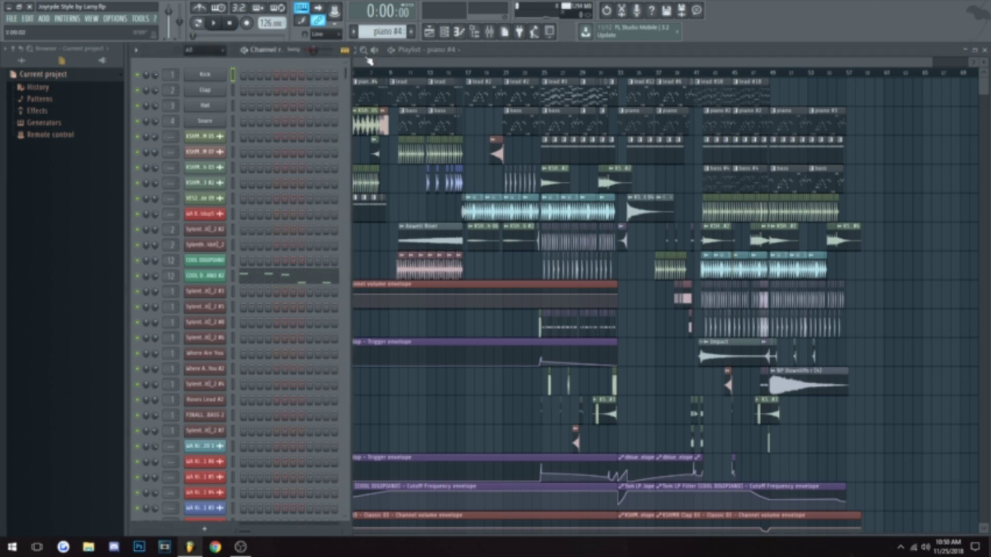
click(455, 71)
key(space)
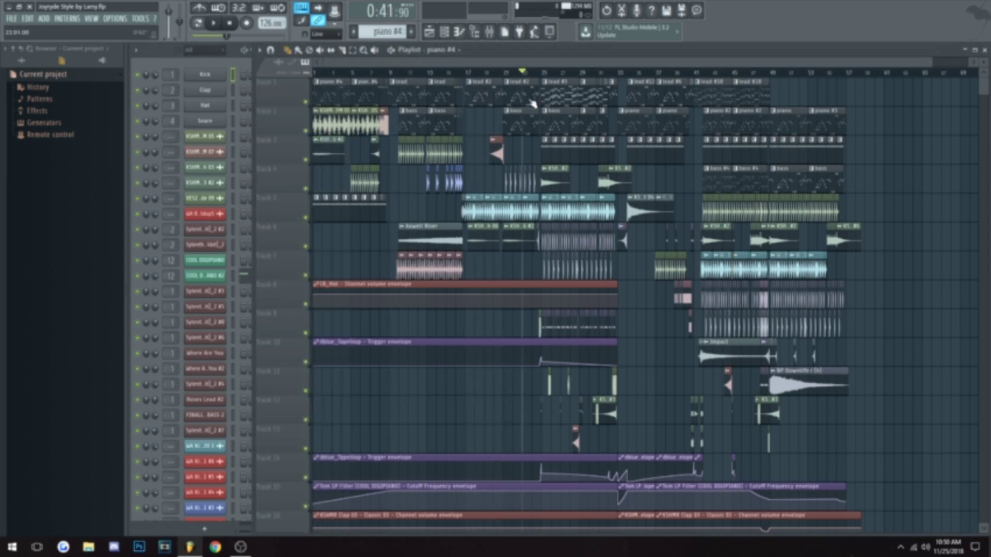
scroll(536, 125, up, 2)
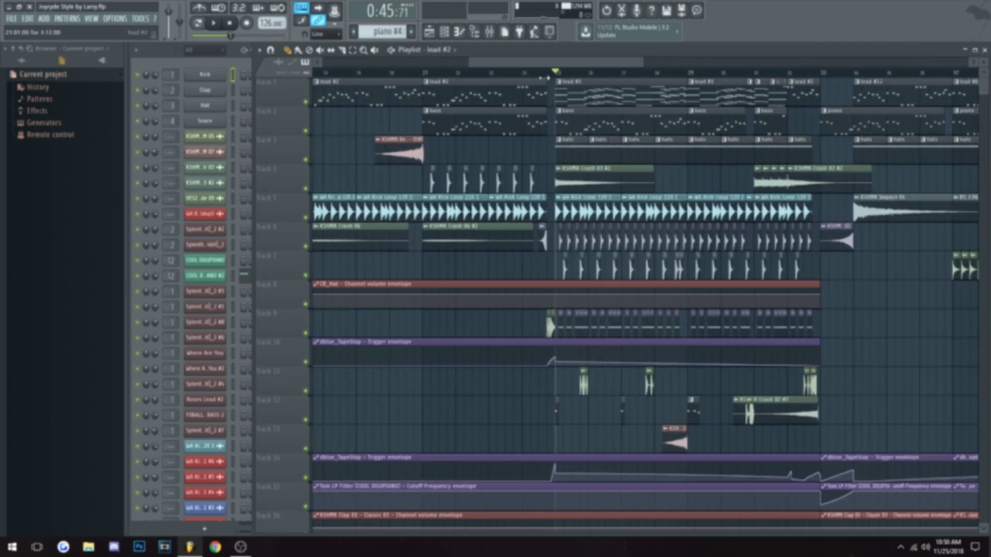
key(space)
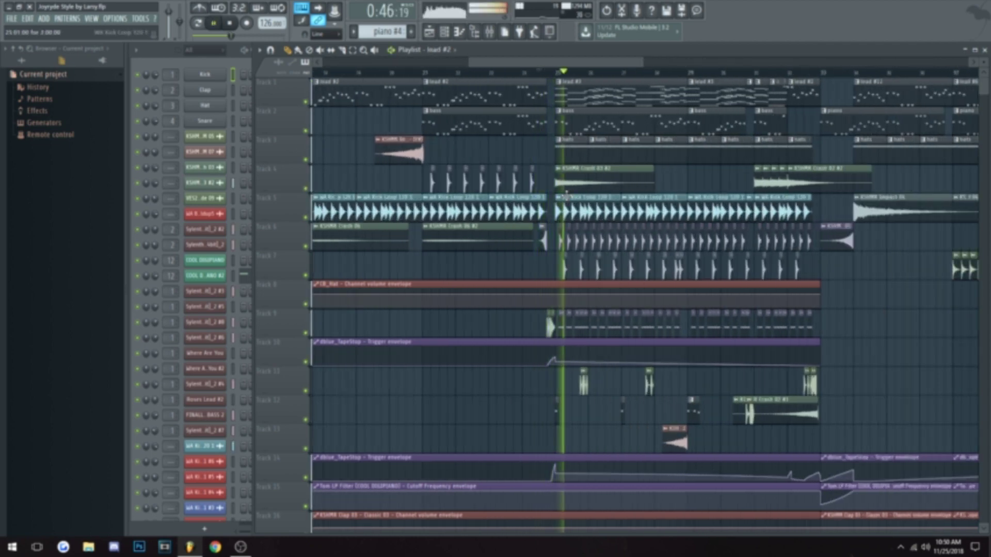
scroll(518, 214, down, 3)
scroll(517, 214, down, 1)
scroll(517, 214, up, 2)
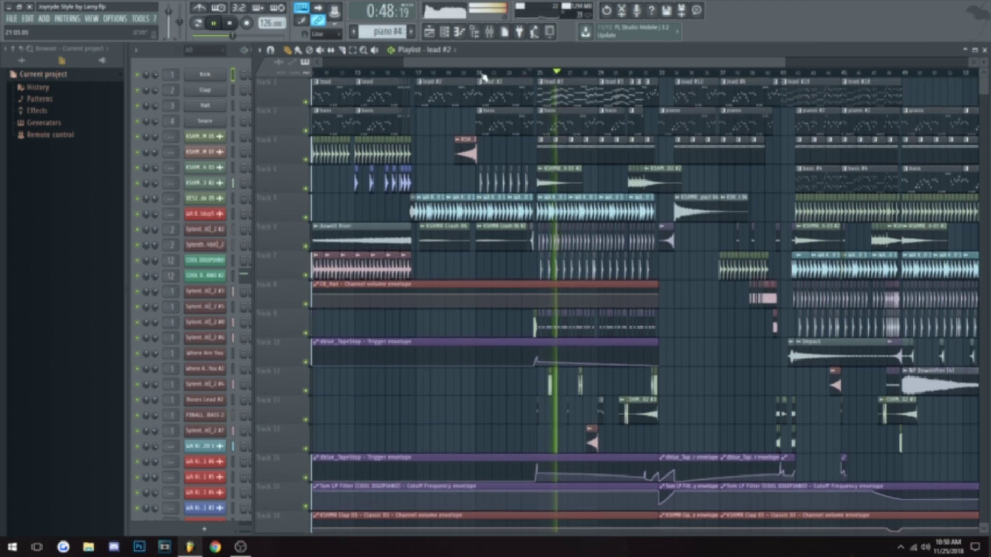
drag(481, 62, 367, 72)
scroll(329, 102, down, 2)
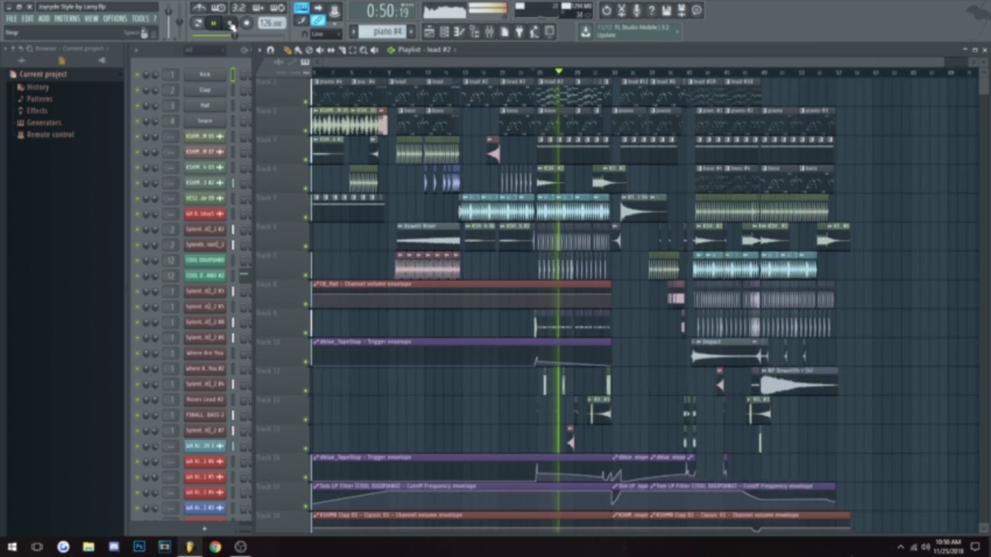
key(space)
Play the piano #4 pattern on its own and inspect the PN Digipiano preset in its Nexus instrument
scroll(361, 74, up, 3)
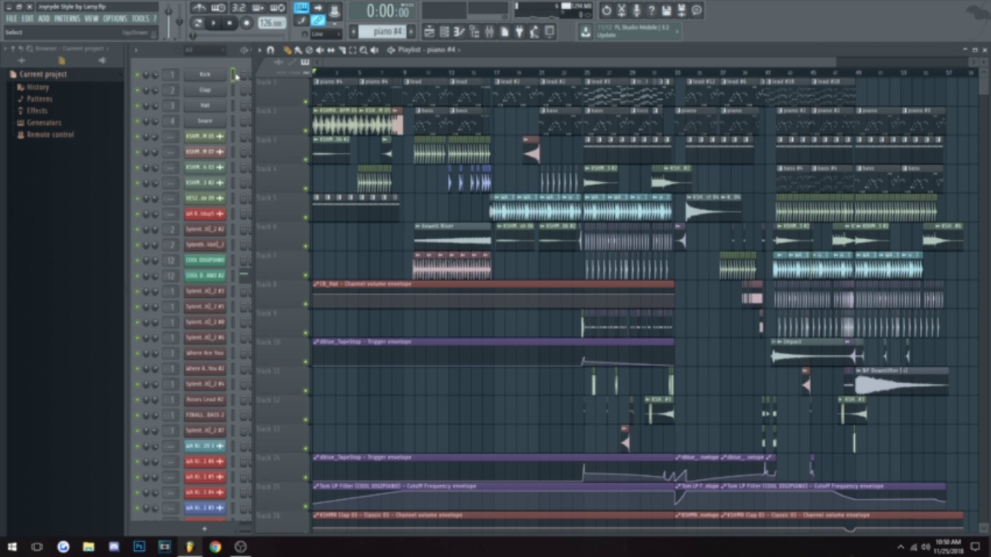
click(197, 22)
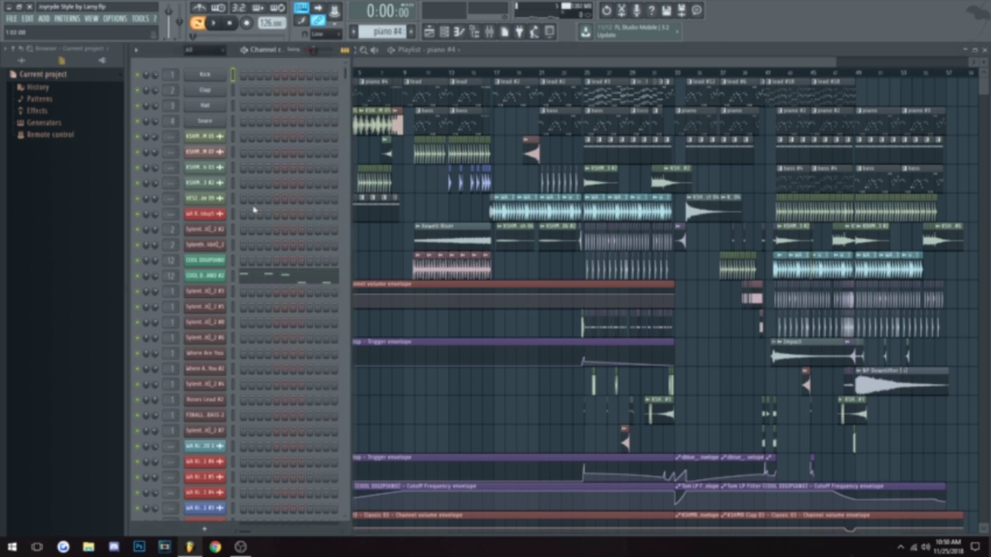
click(216, 276)
key(space)
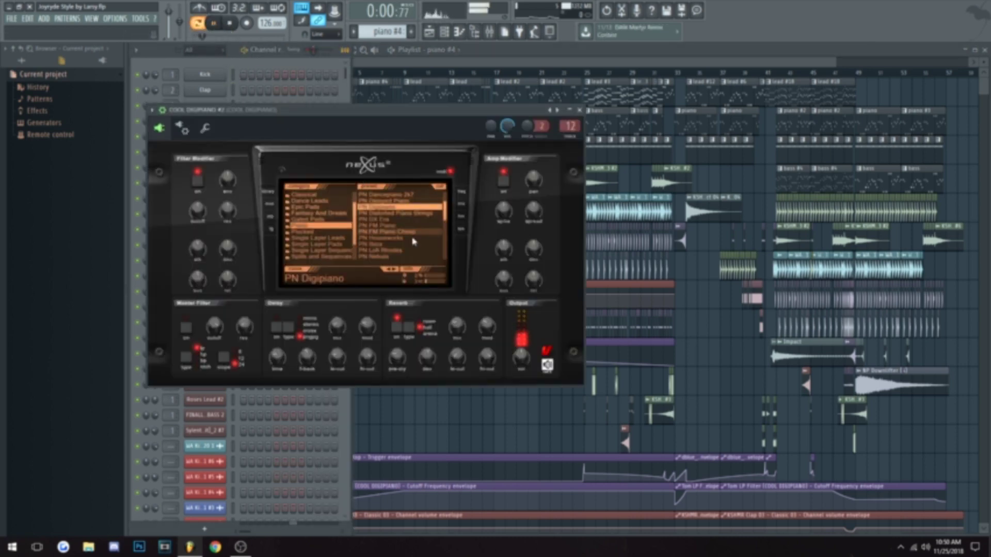
click(578, 110)
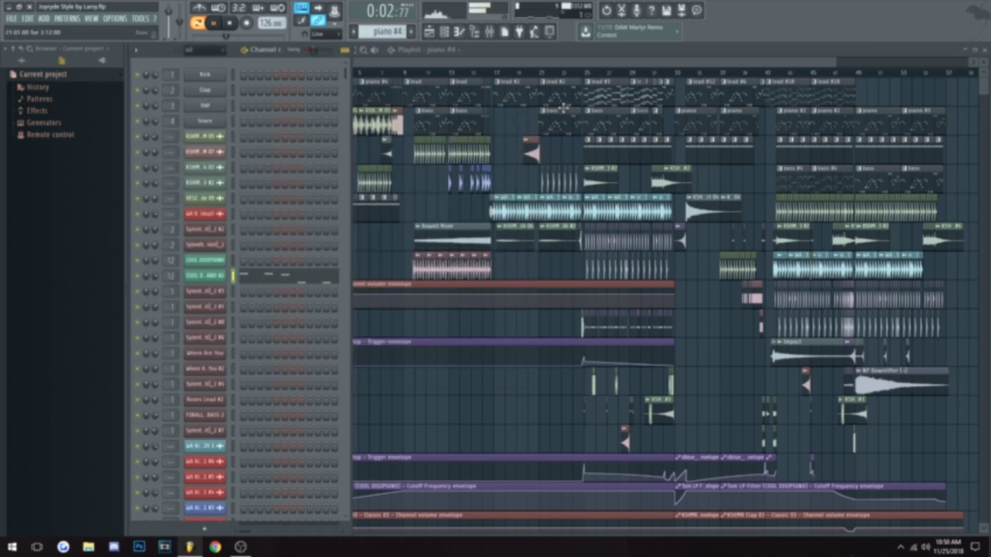
click(205, 276)
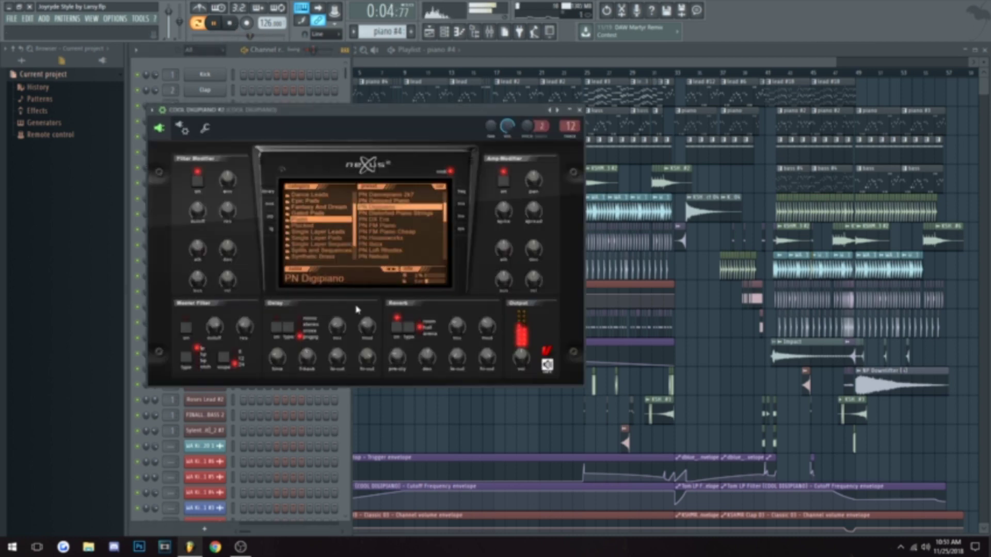
click(582, 111)
key(space)
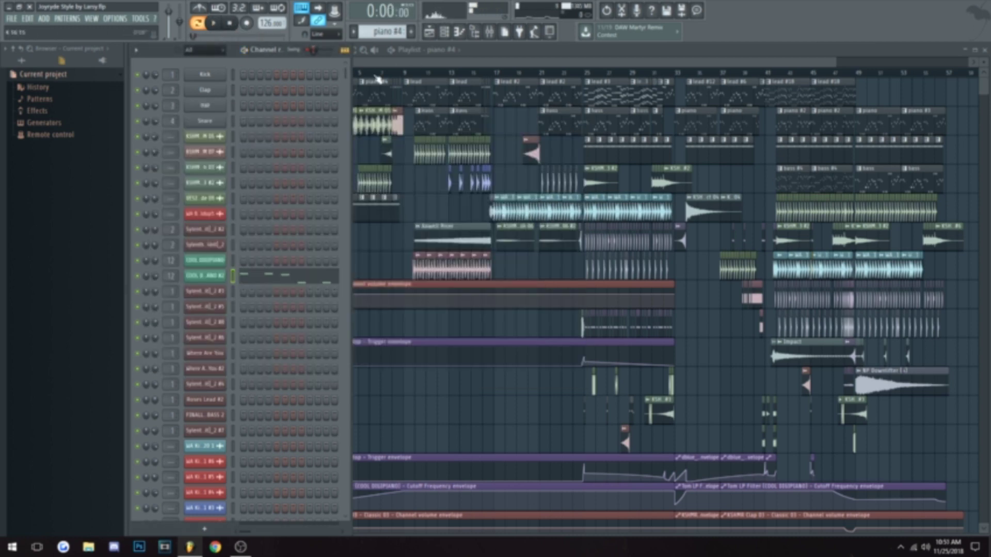
Audition the KSHMR Top Loop 128BPM 05 clip at the start of track 2
click(387, 74)
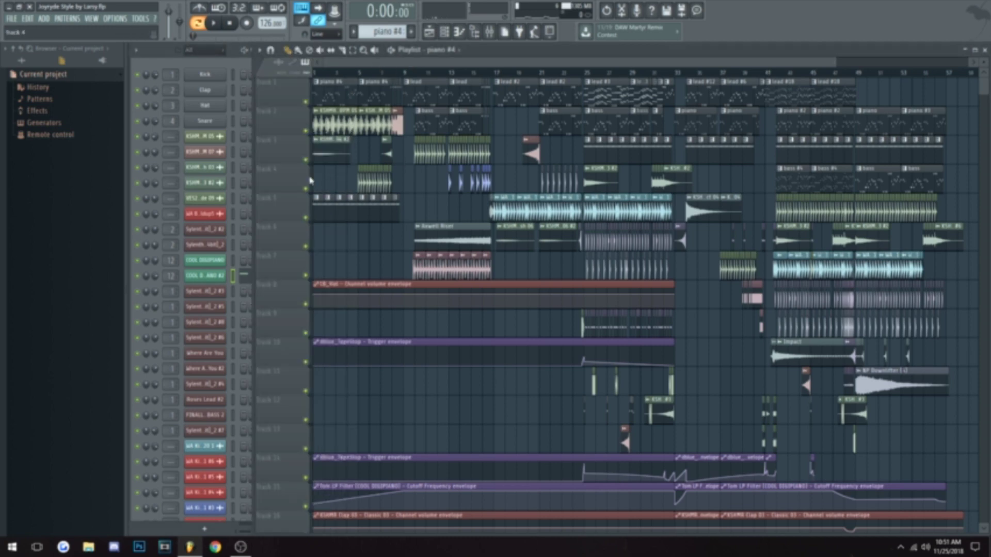
scroll(346, 173, up, 2)
scroll(363, 63, up, 1)
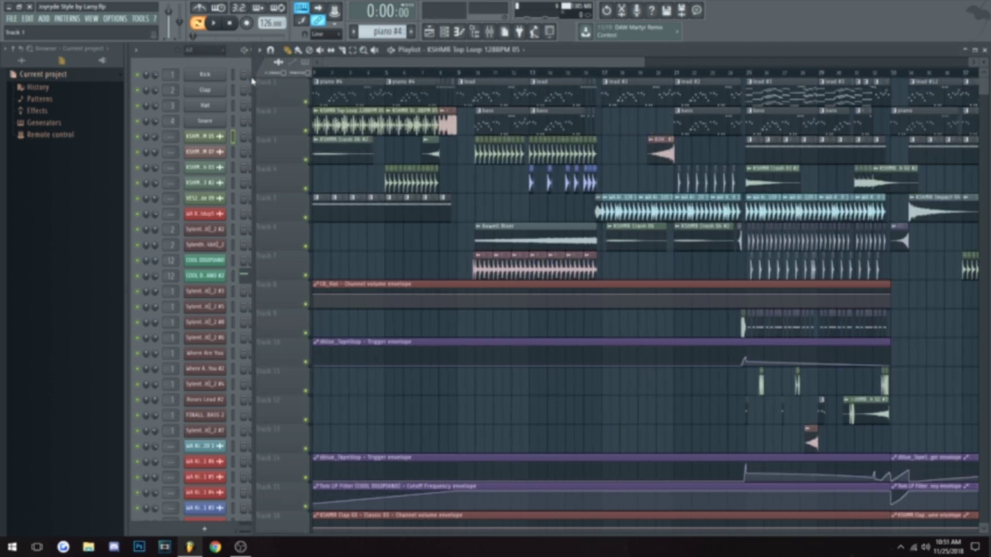
key(space)
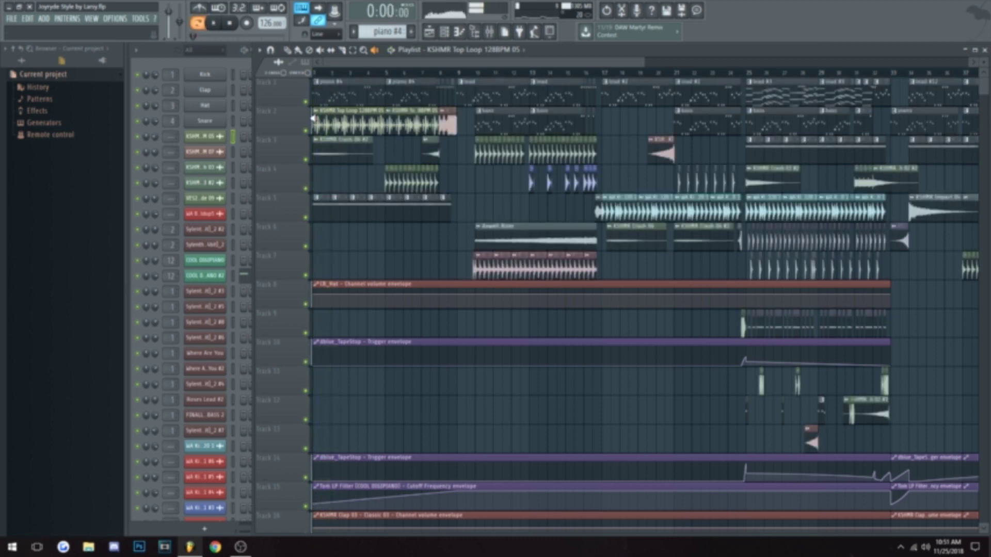
key(space)
Inspect the sample settings of the KSHMR Crash 06 #2 clip, including its fade-in
scroll(334, 111, down, 2)
double_click(334, 109)
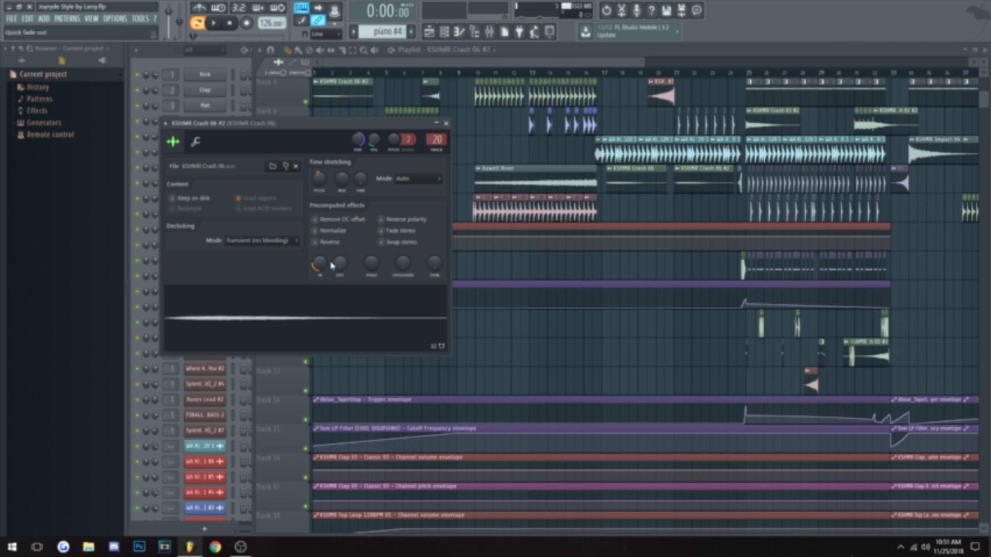
click(446, 123)
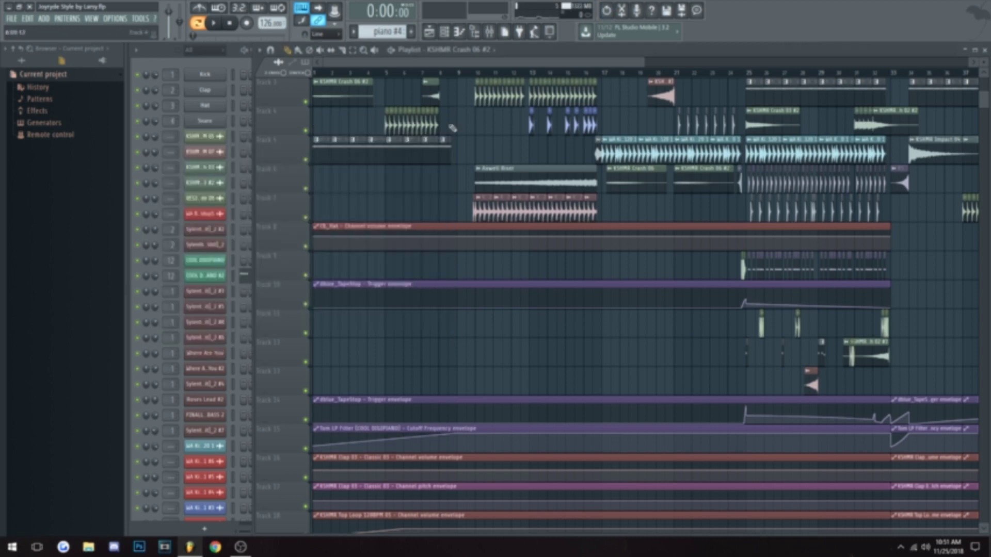
scroll(423, 255, up, 2)
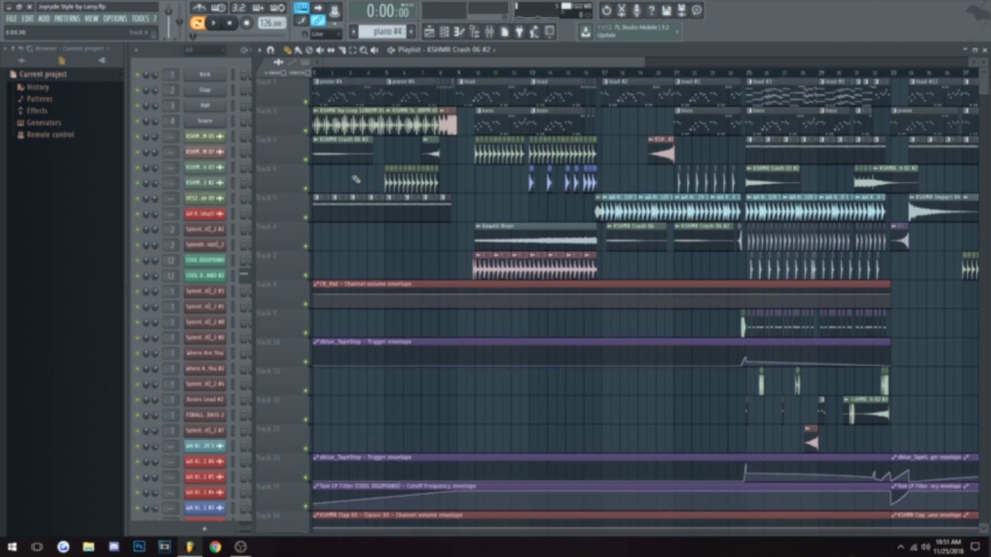
Select the hats pattern, locate its channel in the channel rack and play the pattern on its own
scroll(344, 211, up, 5)
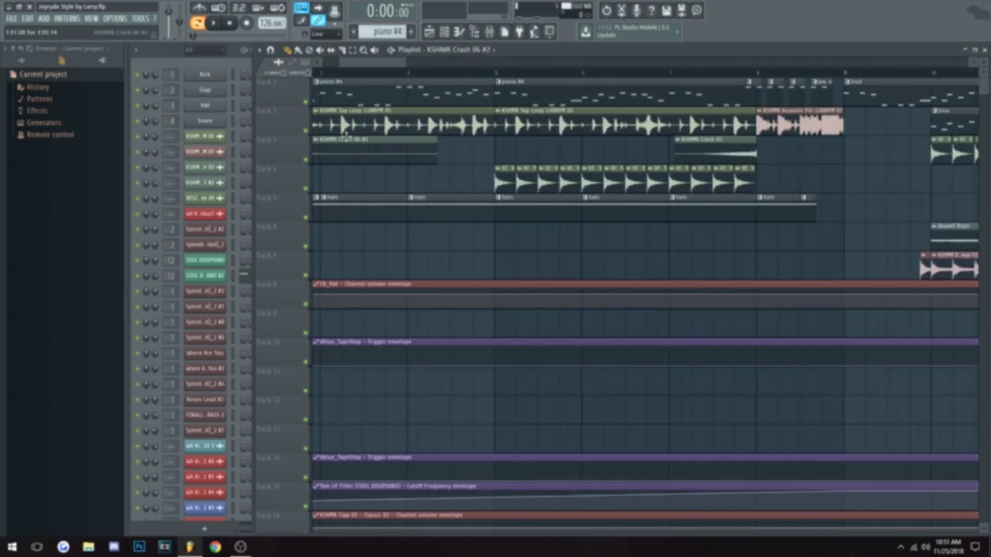
key(space)
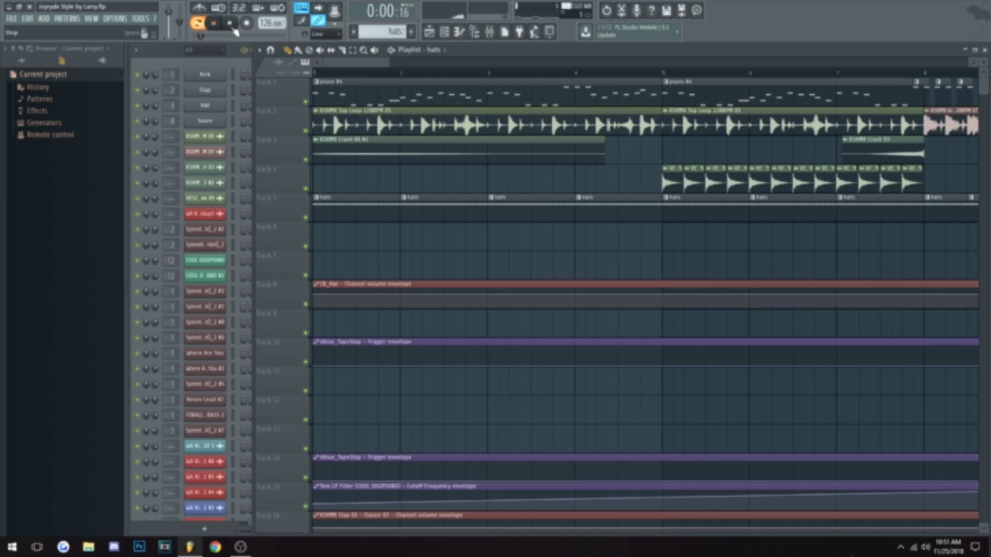
scroll(425, 230, down, 4)
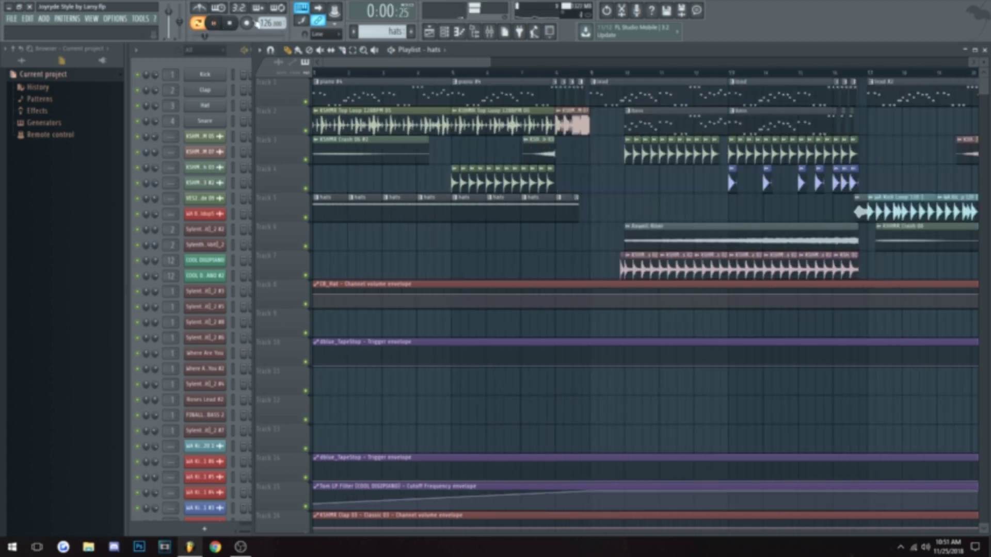
click(229, 24)
click(238, 70)
scroll(310, 309, down, 8)
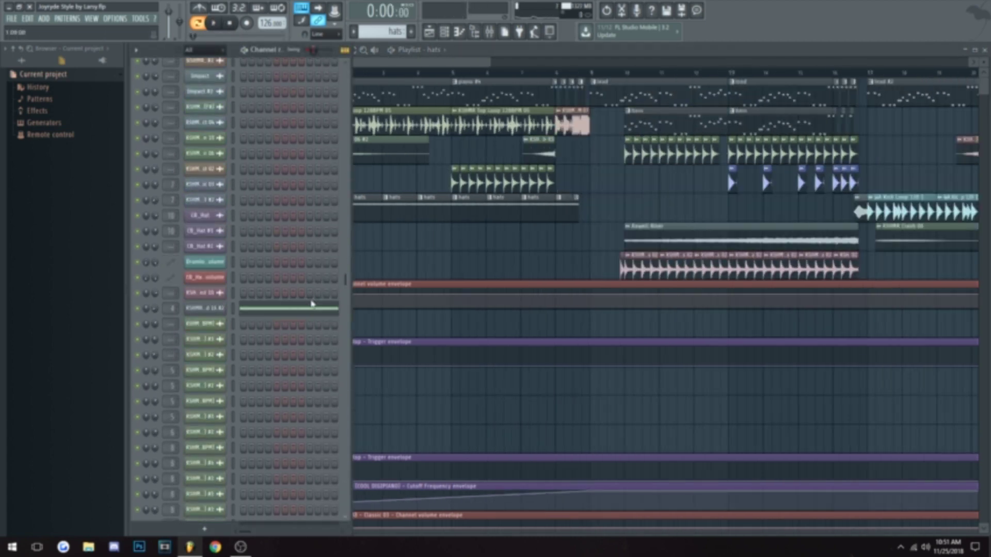
key(space)
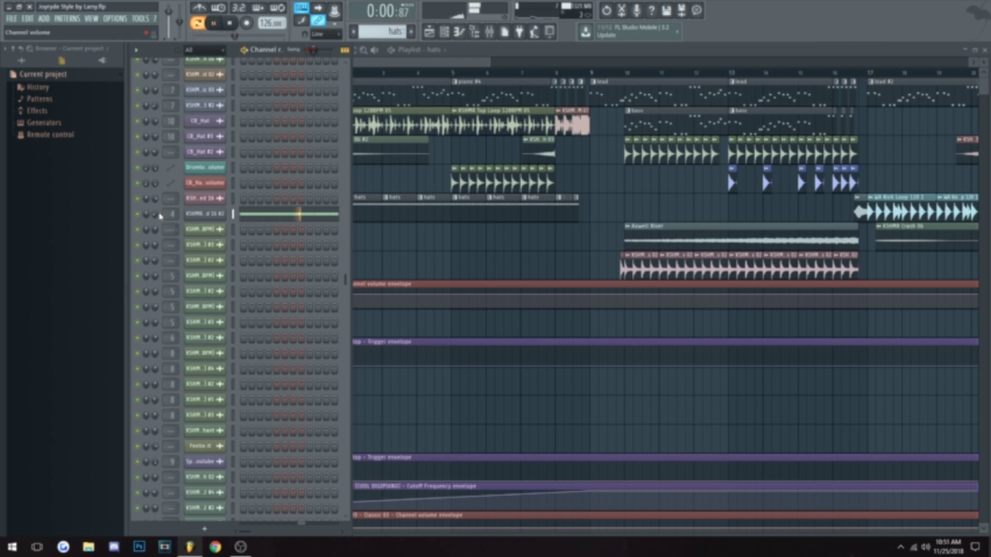
Switch back to song playback and listen to the intro hats around bar 5
key(l)
drag(516, 73, 452, 73)
click(229, 23)
scroll(356, 280, down, 5)
scroll(356, 299, up, 5)
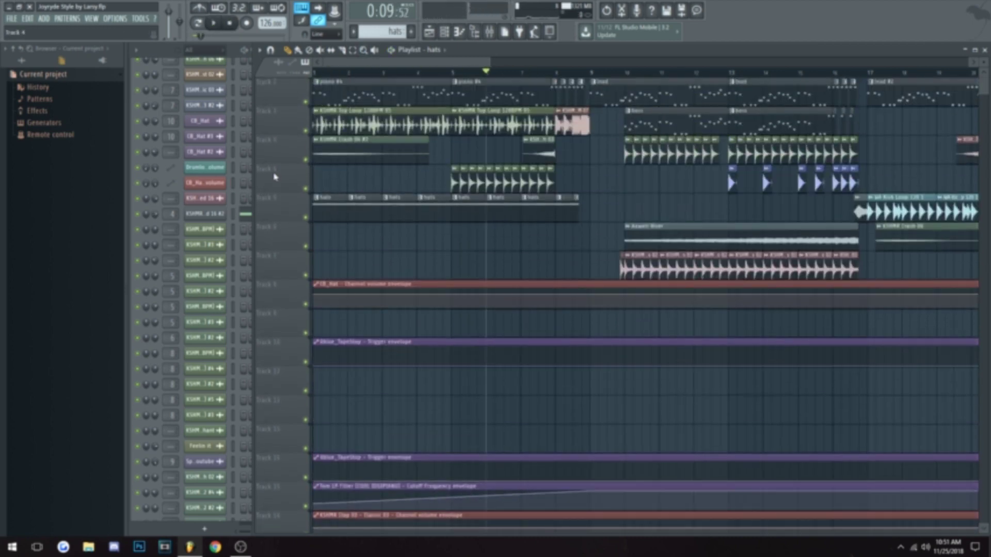
Bring up the Create automation clip option for the closed hats channel's volume and examine its volume envelope in the playlist
click(225, 203)
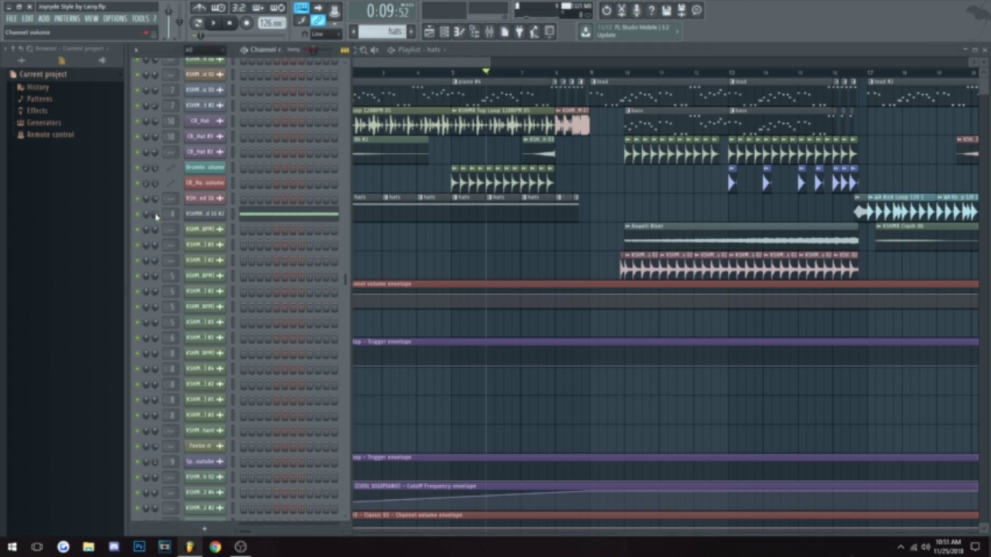
right_click(156, 216)
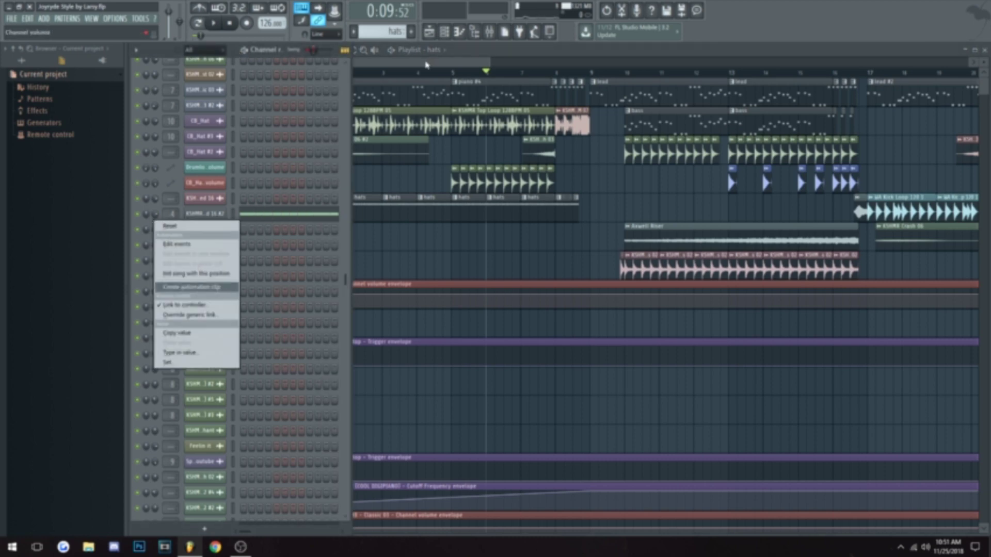
click(191, 287)
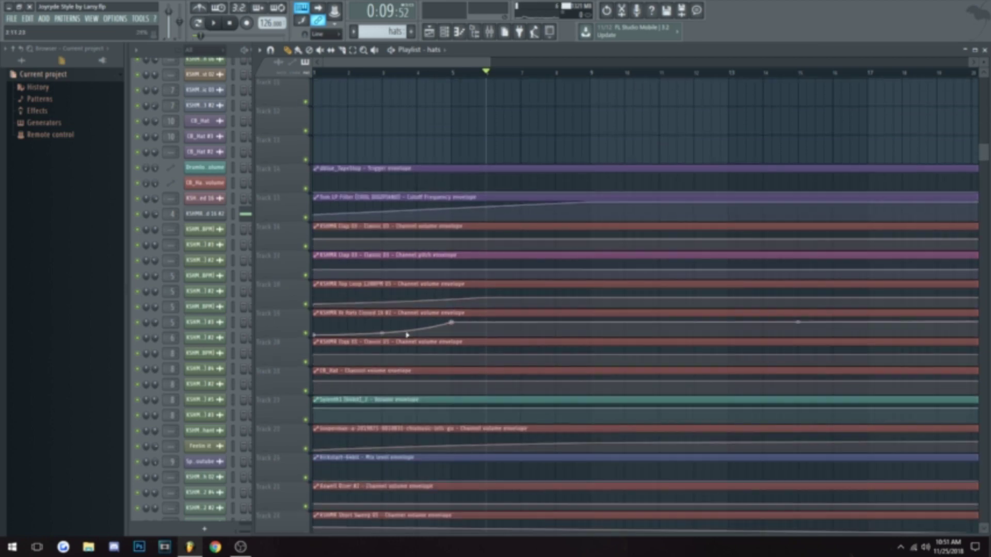
scroll(407, 336, down, 3)
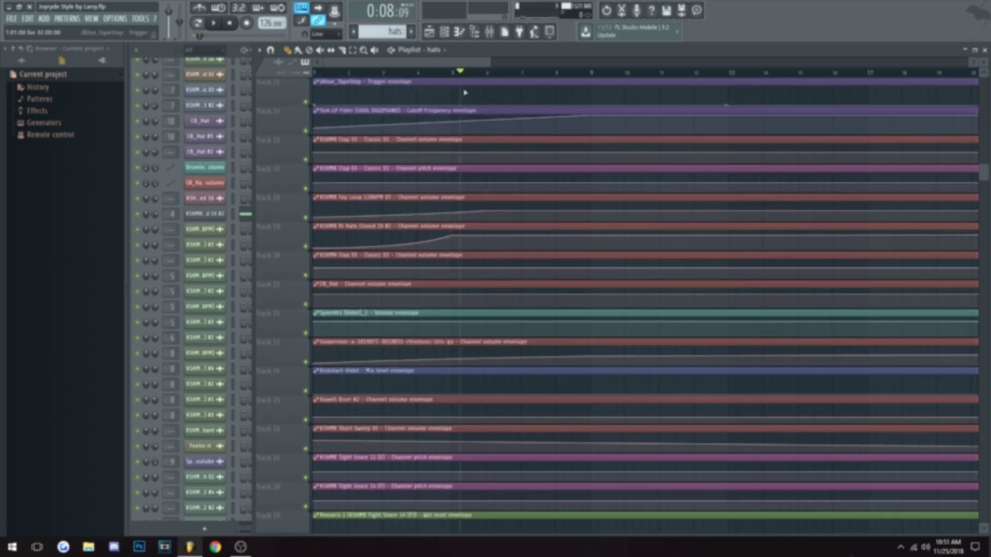
scroll(476, 283, up, 9)
scroll(476, 284, down, 2)
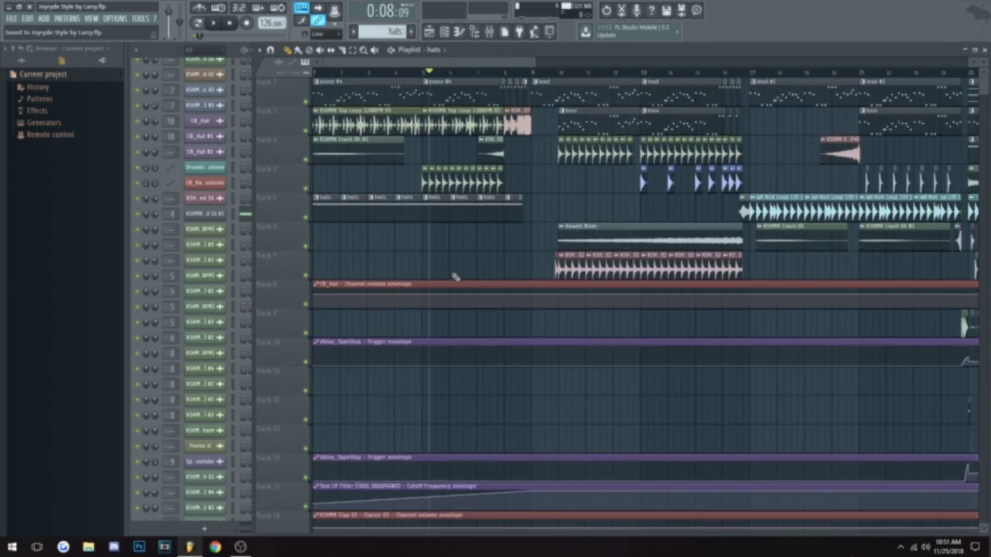
Open the sample settings of the KSHMR Acoustic Fill 128BPM 07 clip around bar 8 in the playlist
scroll(499, 77, up, 4)
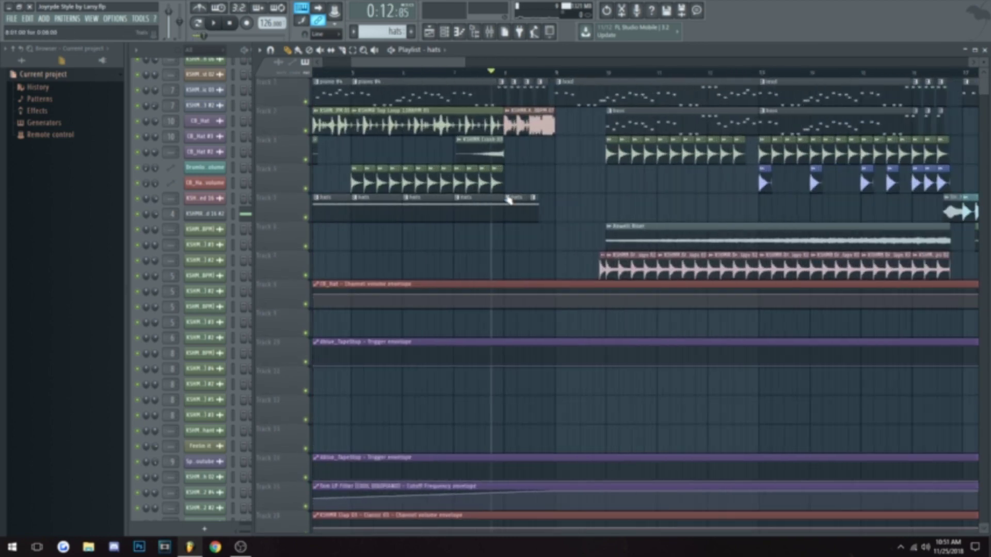
scroll(473, 229, down, 1)
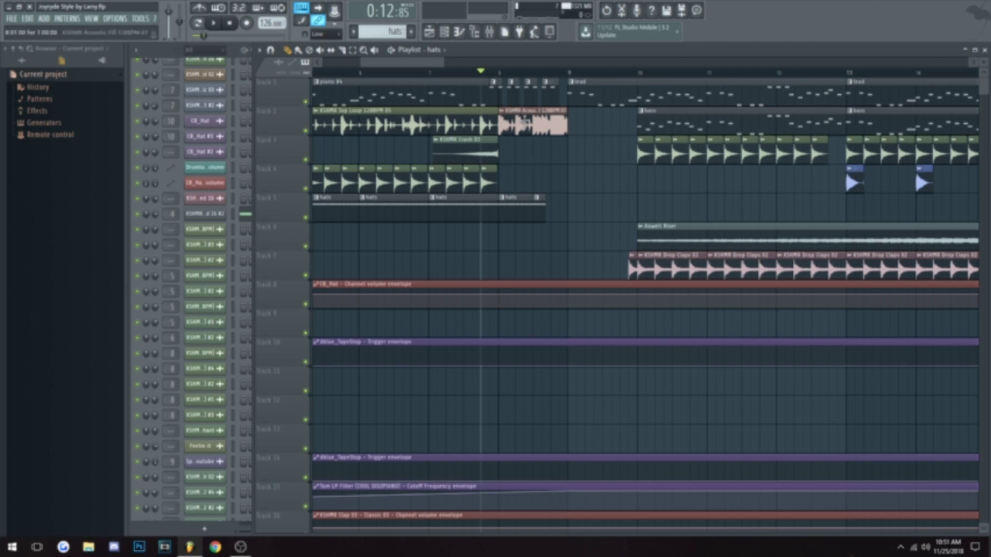
double_click(549, 124)
click(445, 125)
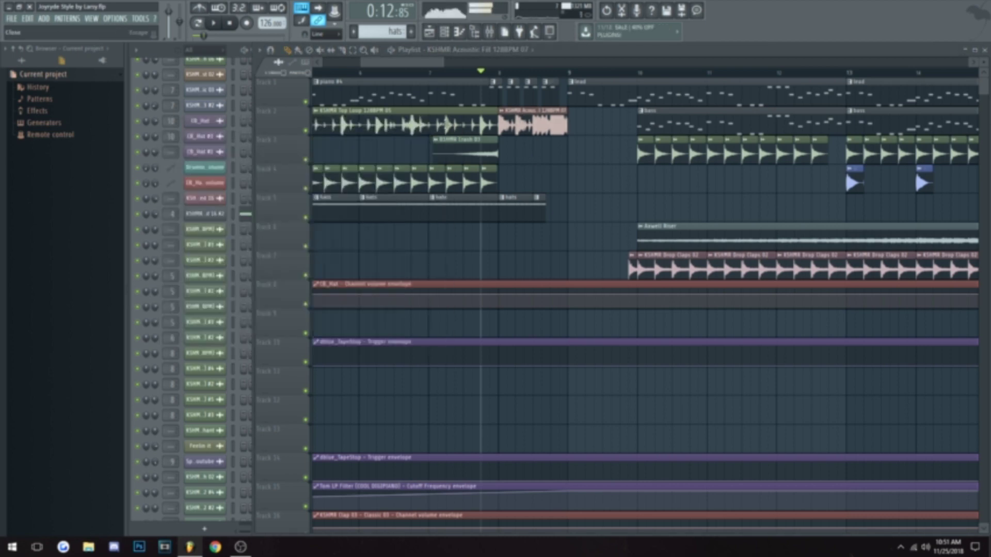
scroll(426, 73, right, 2)
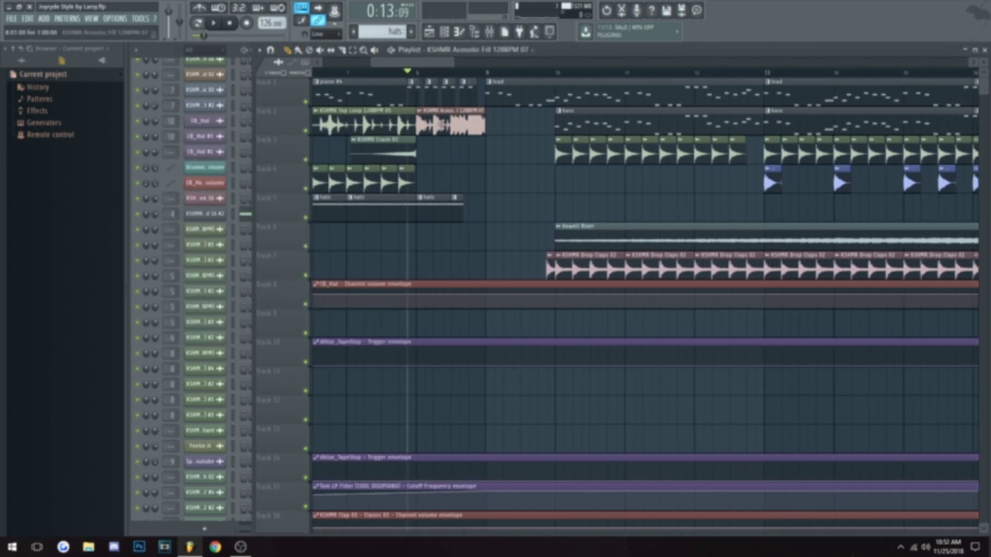
double_click(445, 126)
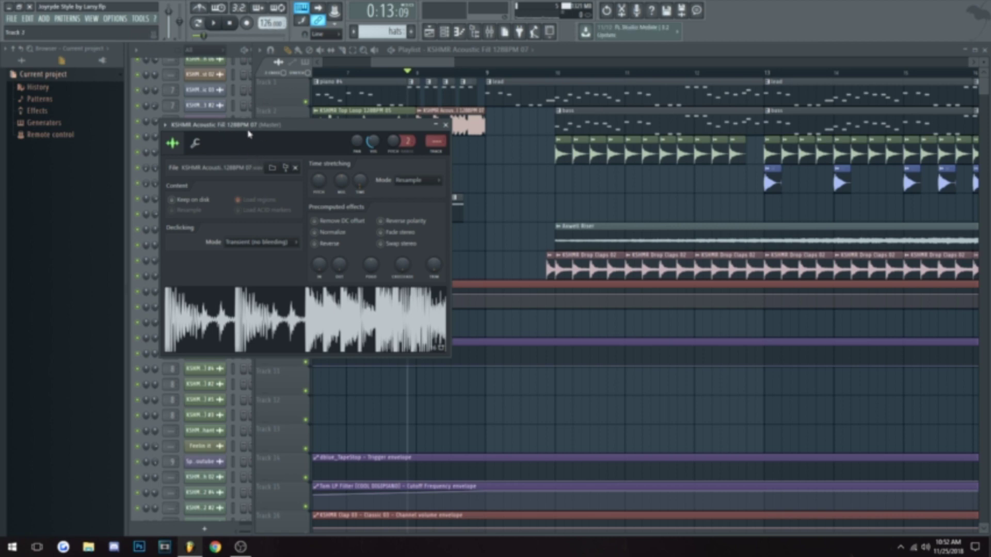
Examine the acoustic fill's time-stretching options, including the tempo length choices and the stretch modes such as Resample and e3 generic
right_click(360, 183)
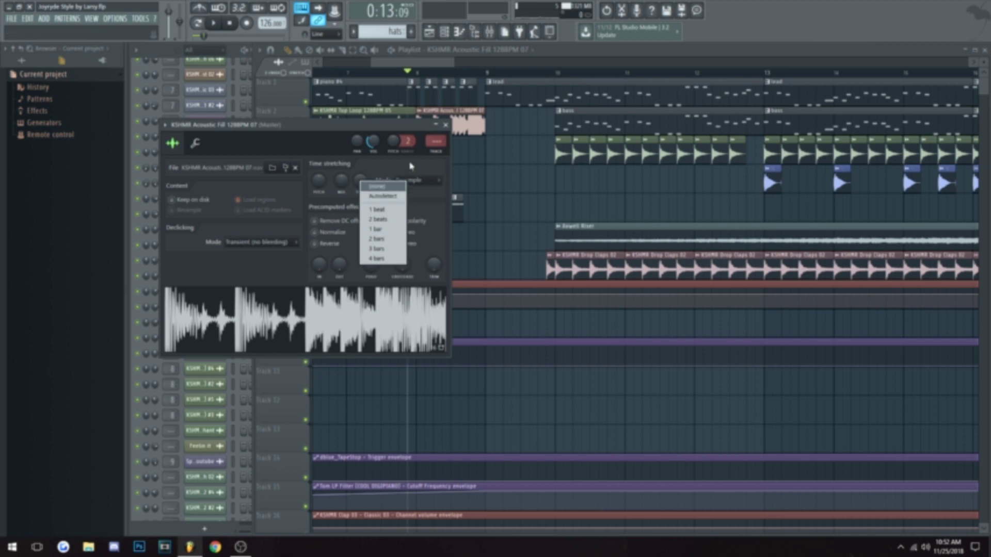
click(414, 185)
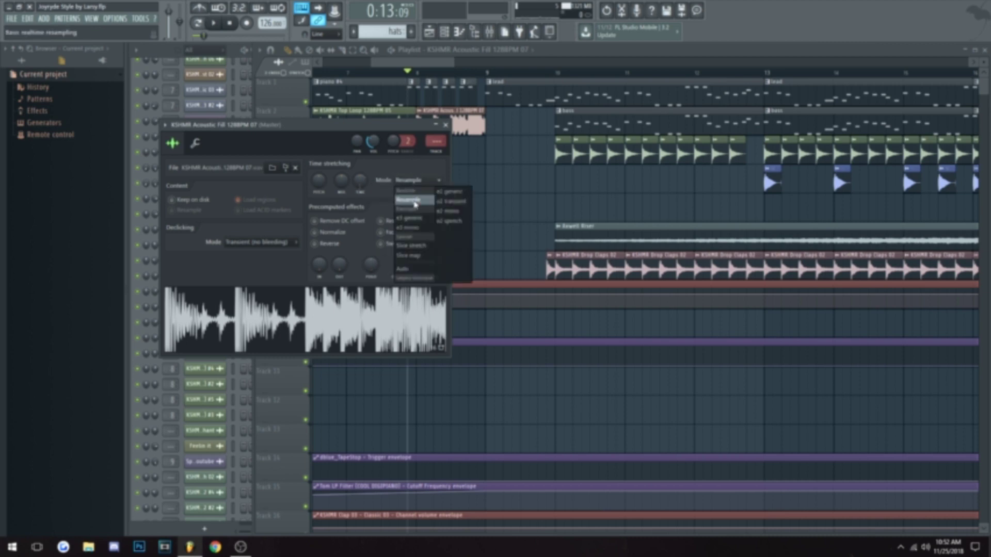
click(382, 171)
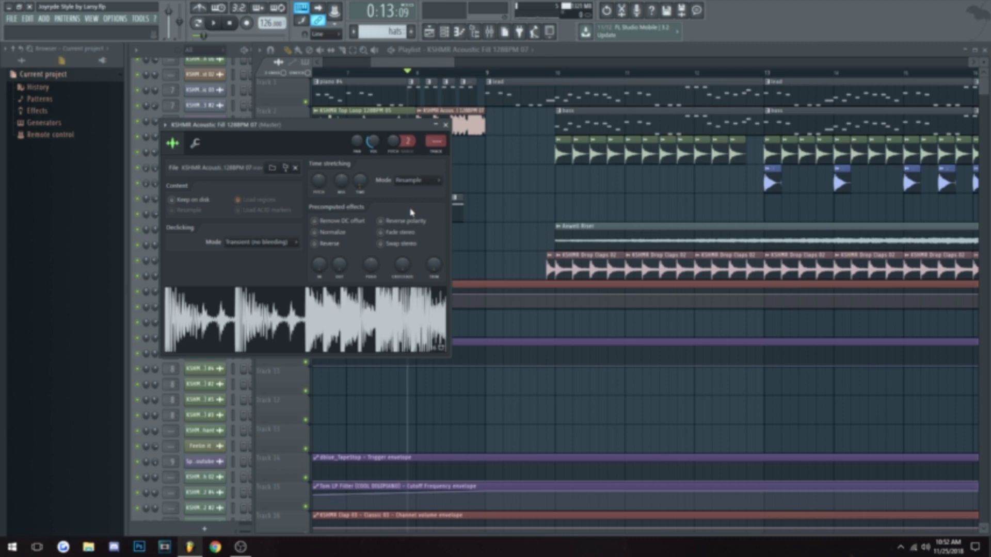
click(413, 183)
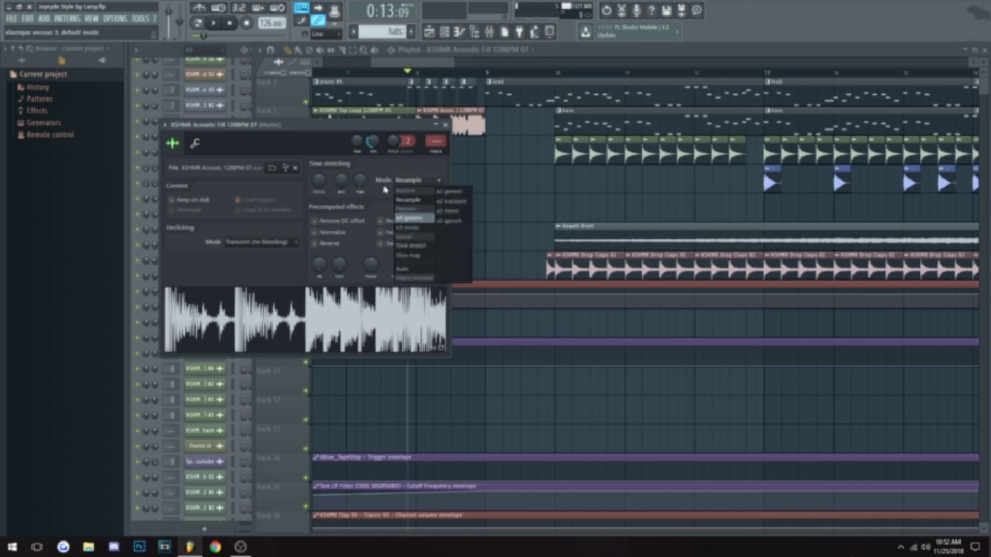
click(378, 171)
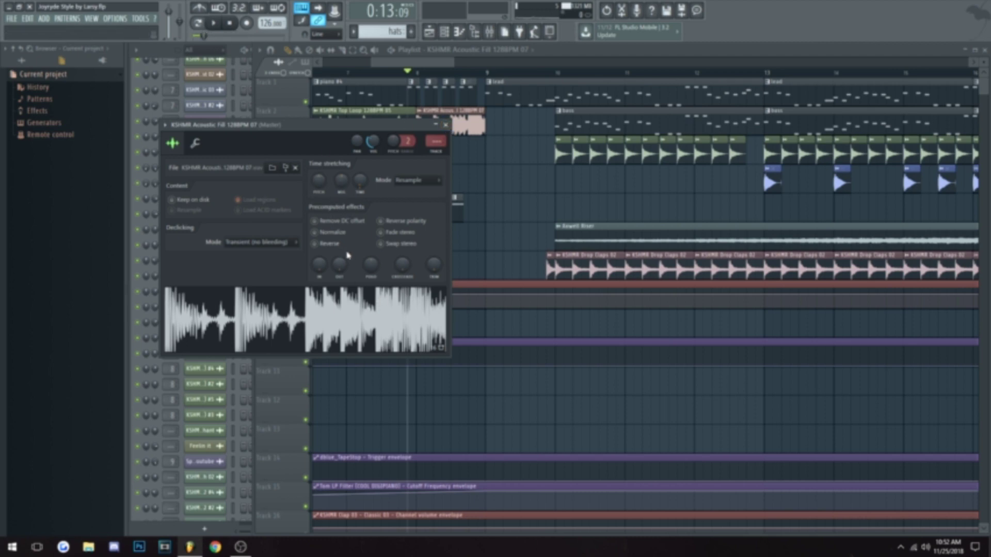
Audition the acoustic fill in Resample and Auto stretch modes, restore Resample and close its sample settings
click(355, 324)
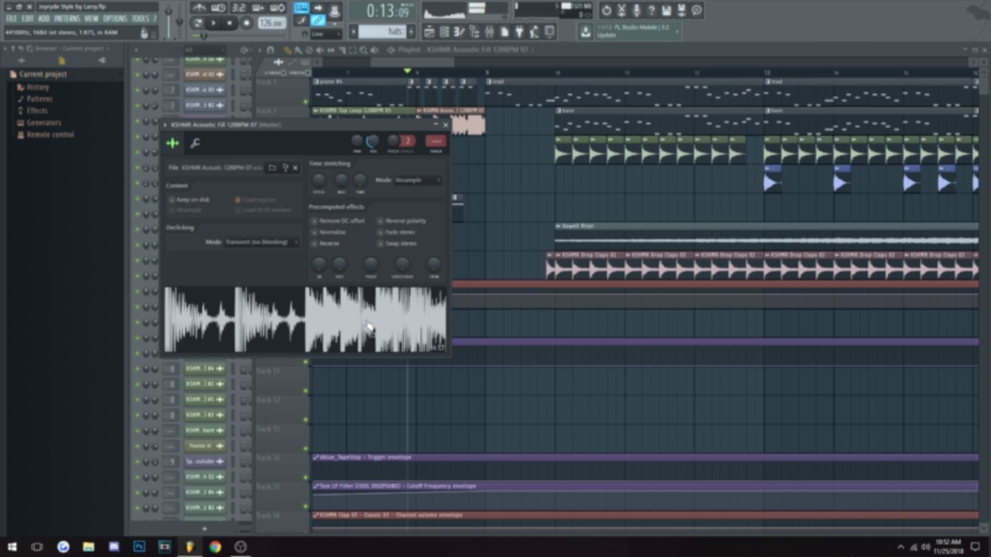
click(419, 182)
click(420, 270)
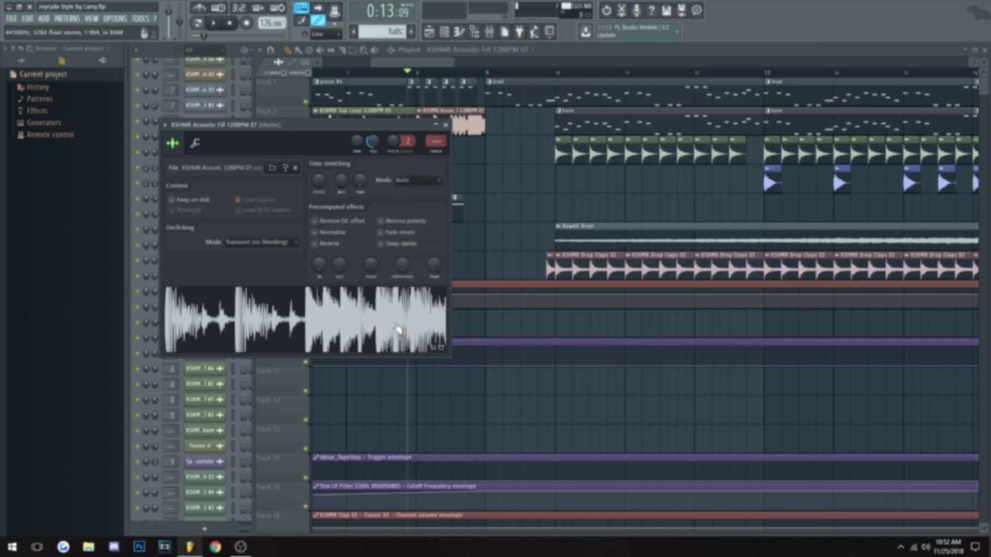
click(359, 324)
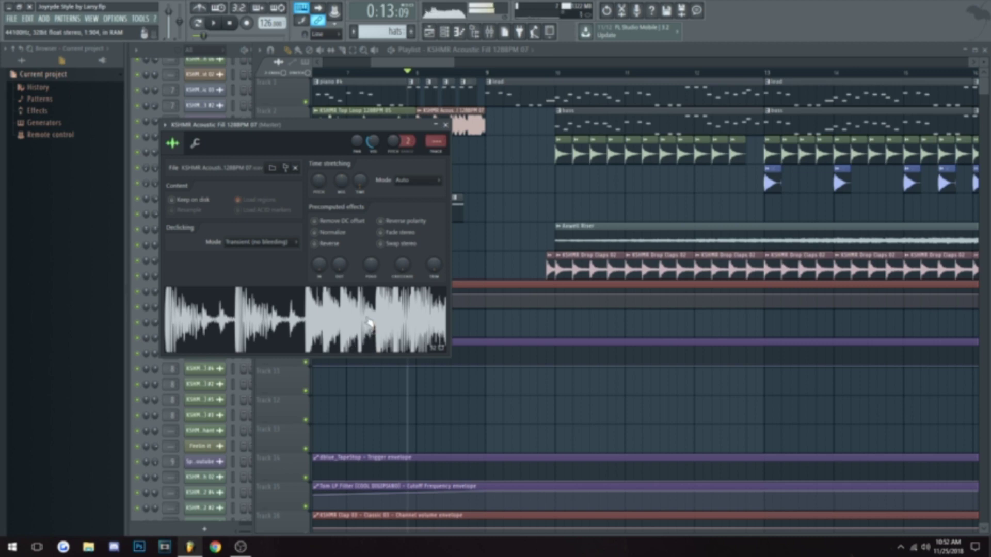
click(417, 181)
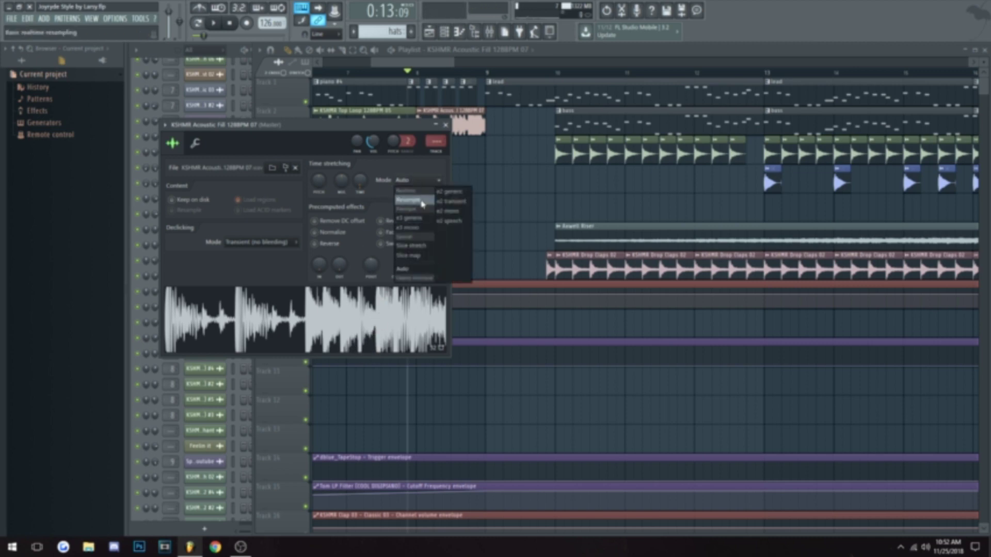
click(422, 202)
click(445, 125)
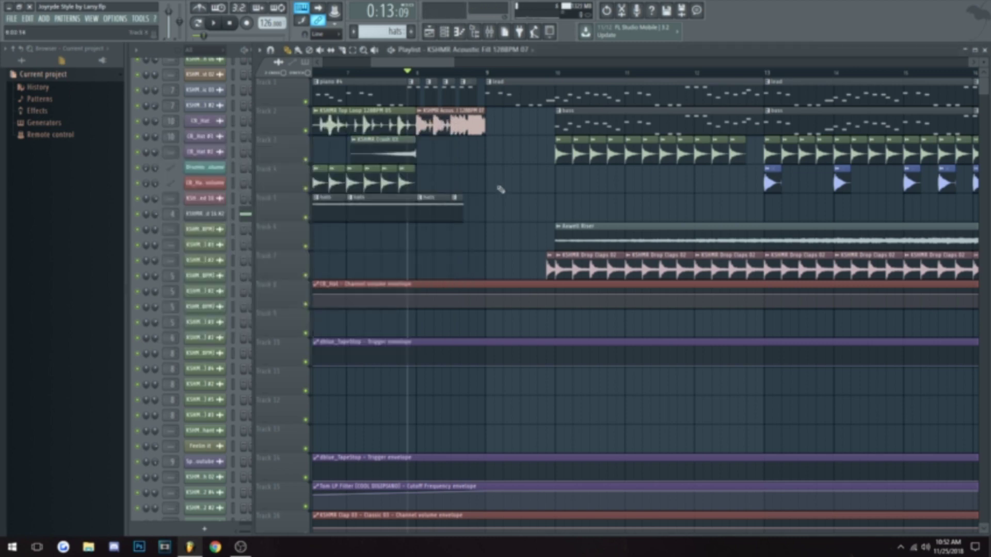
Place the song position at bar 8 and look over the short piano pattern clips above the acoustic fill
drag(433, 73, 419, 77)
scroll(487, 188, down, 2)
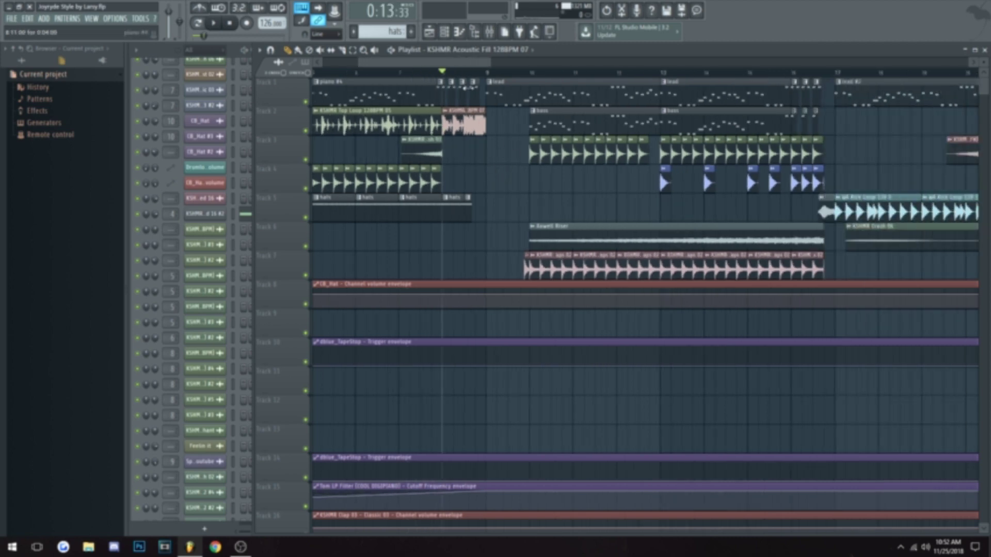
scroll(466, 193, down, 3)
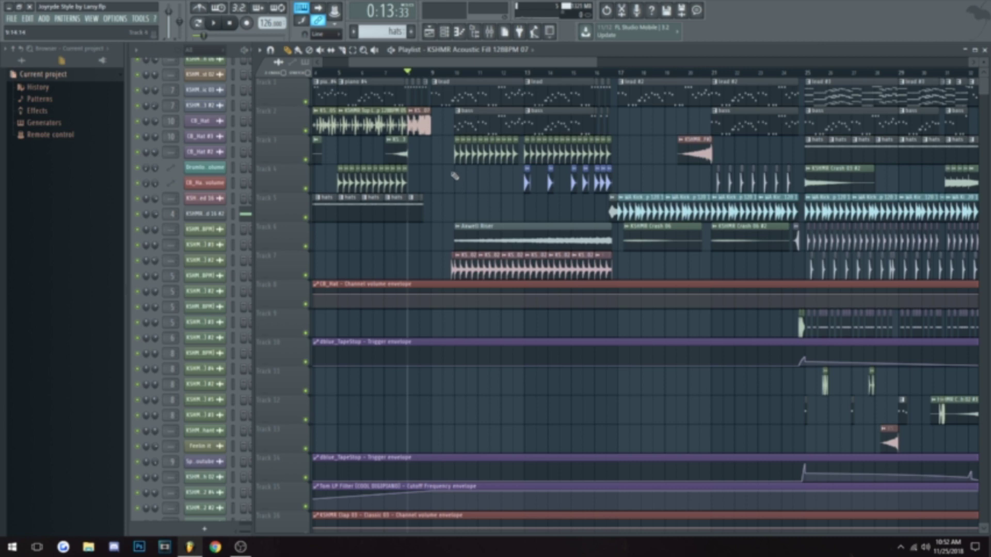
Play the song from bar 9 and listen to the lead, bass, riser and claps section
click(433, 72)
key(space)
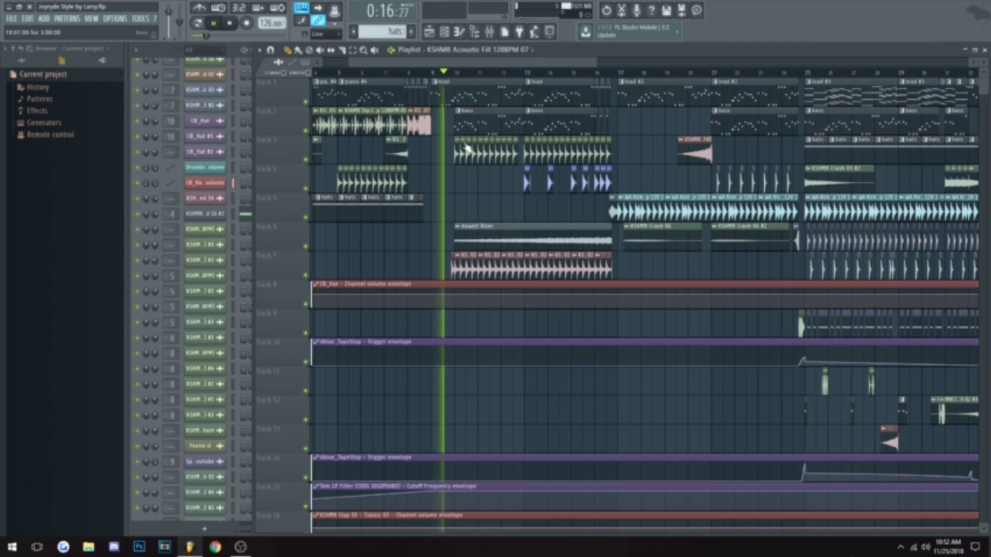
scroll(459, 305, up, 5)
scroll(460, 211, down, 3)
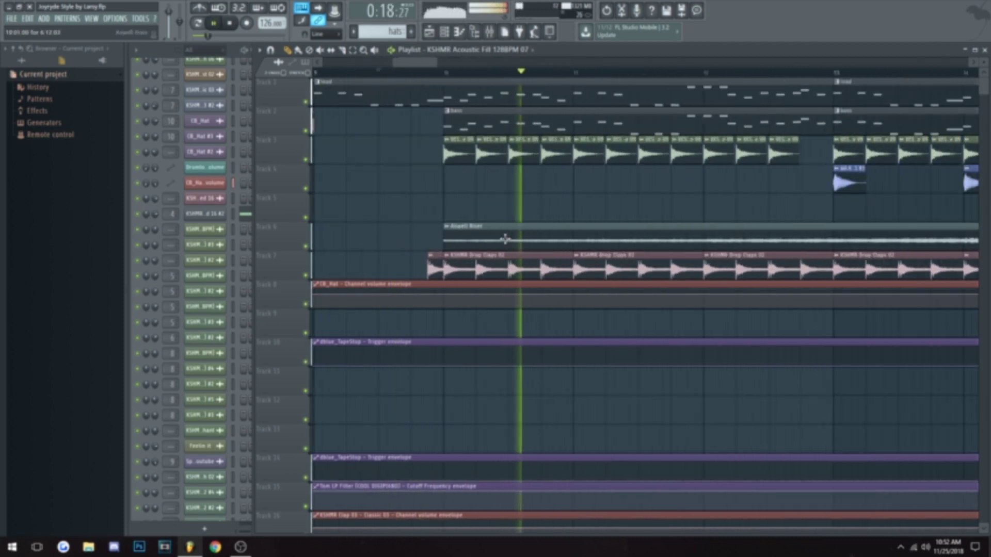
drag(415, 62, 434, 71)
scroll(433, 71, down, 4)
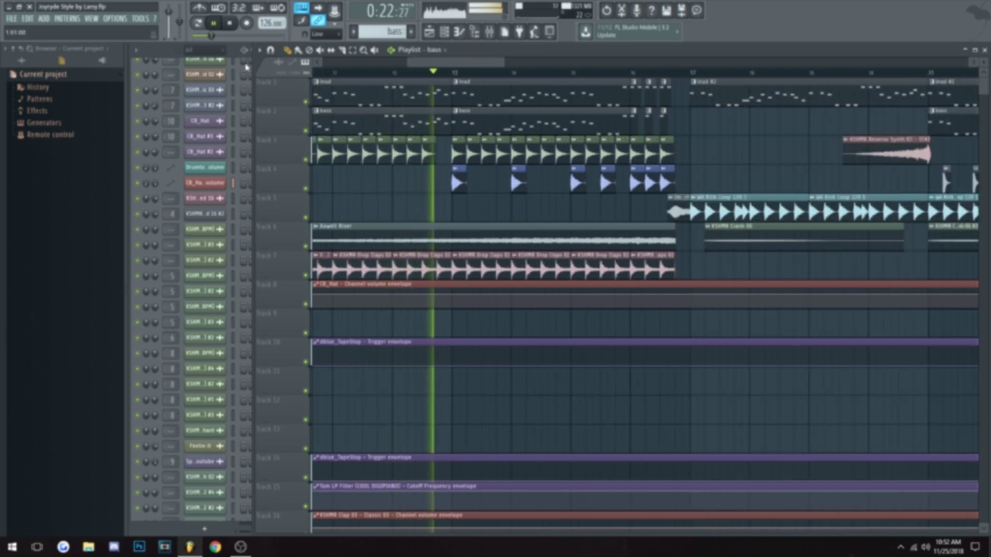
scroll(444, 148, down, 3)
key(space)
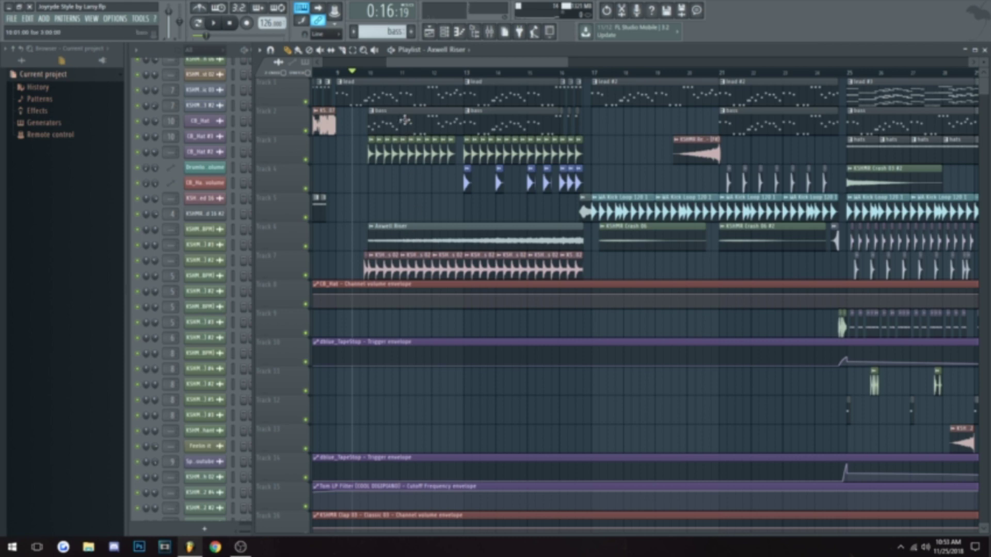
Select the lead pattern, play it on its own in pattern mode and locate its channels in the channel rack
click(401, 82)
click(197, 23)
click(213, 23)
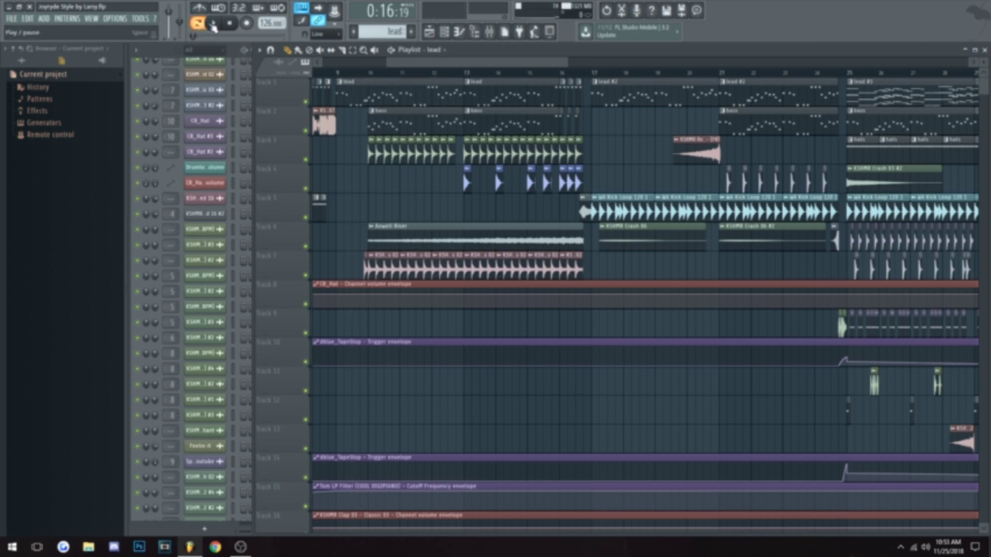
click(229, 52)
scroll(277, 223, down, 5)
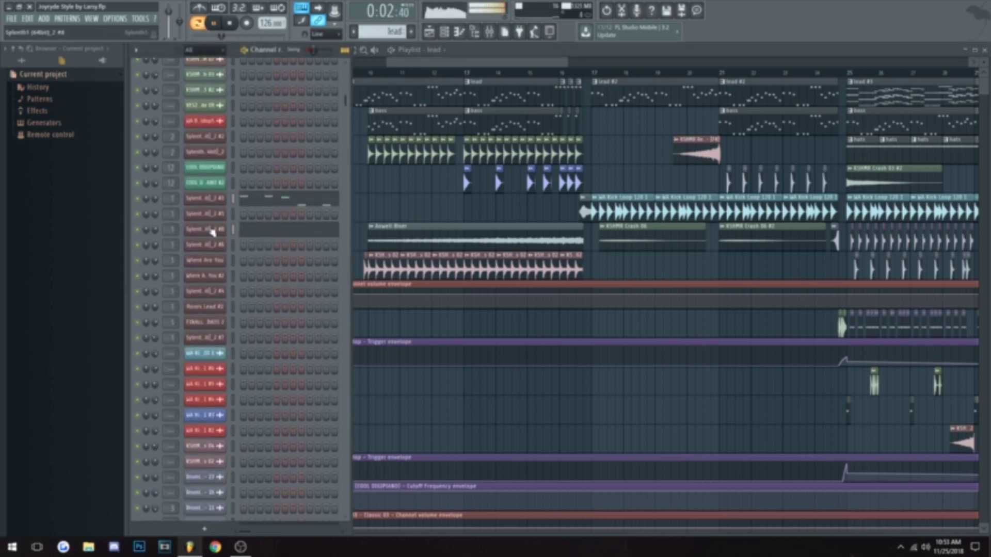
Stop playback and inspect the Sylenth1 synths on lead channels #3 and #8
click(211, 232)
key(space)
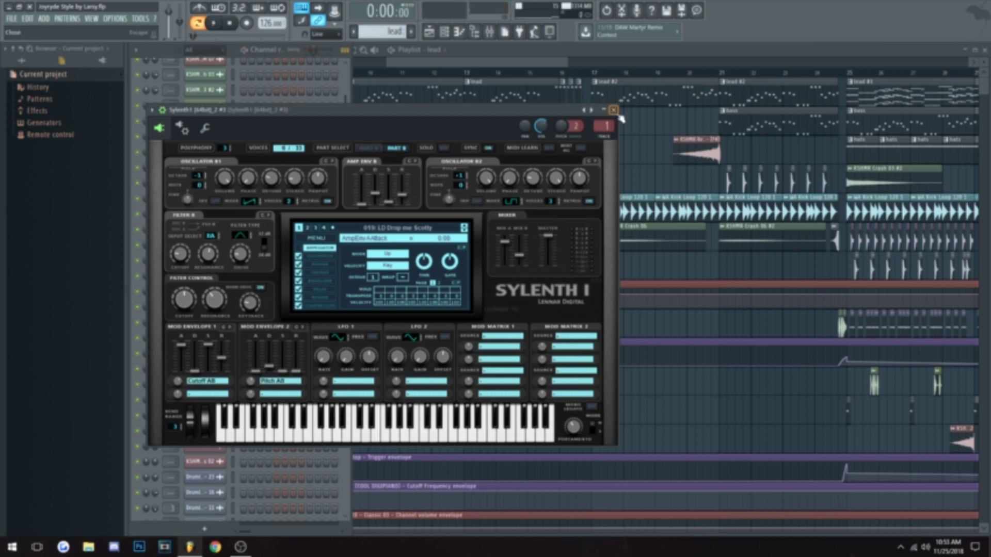
click(612, 111)
click(212, 231)
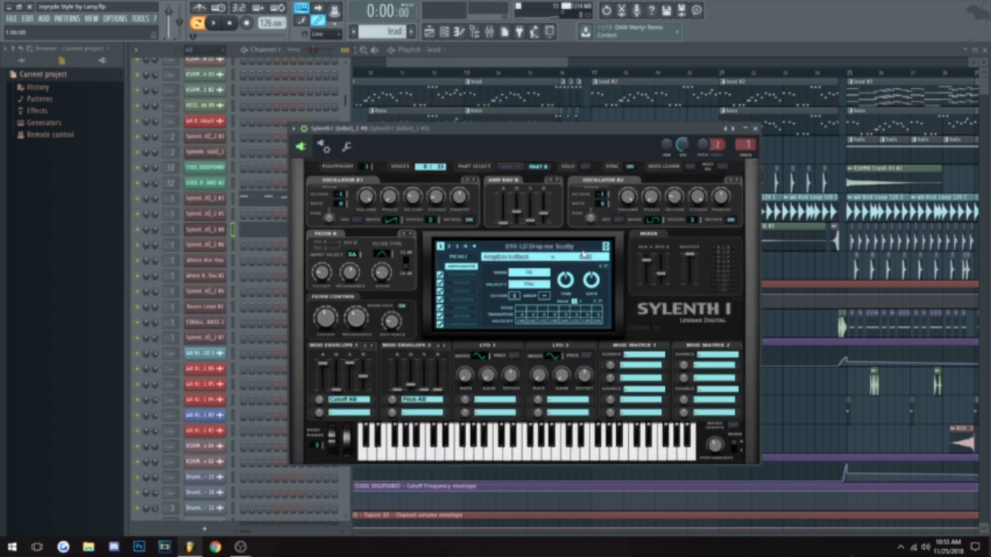
click(755, 128)
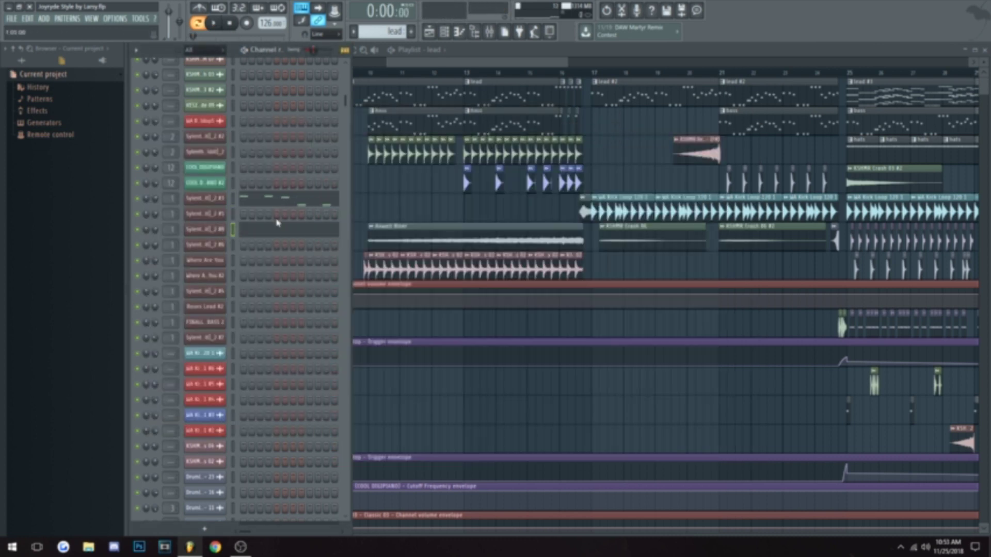
click(214, 231)
click(754, 128)
Compare the lead notes of Sylenth1 channels #3 and #8 in the piano roll
click(283, 203)
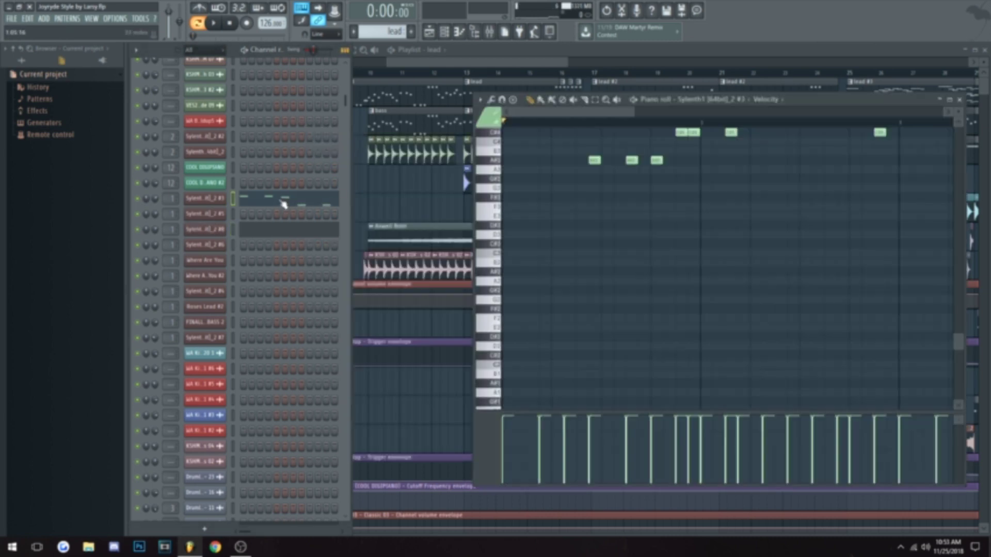
click(283, 229)
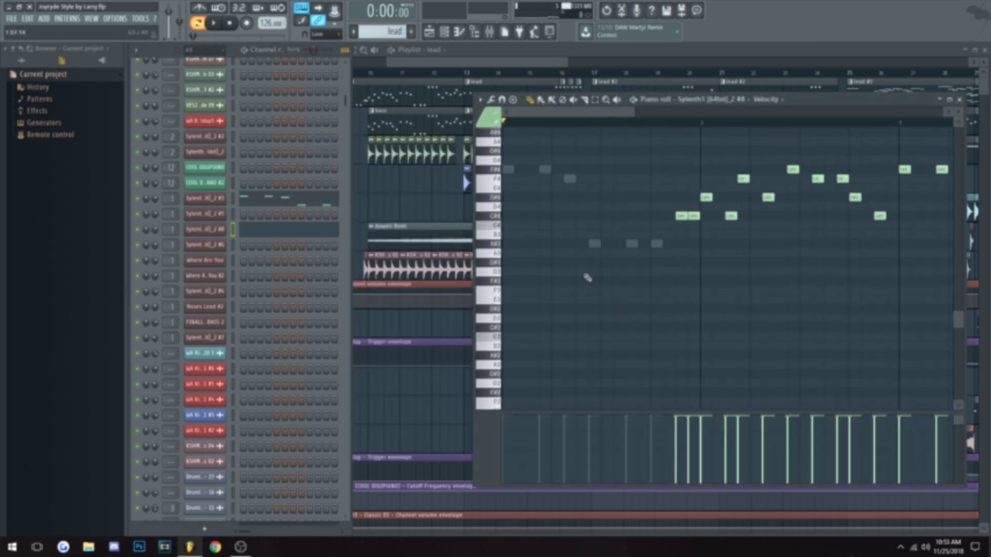
scroll(640, 284, up, 2)
click(304, 201)
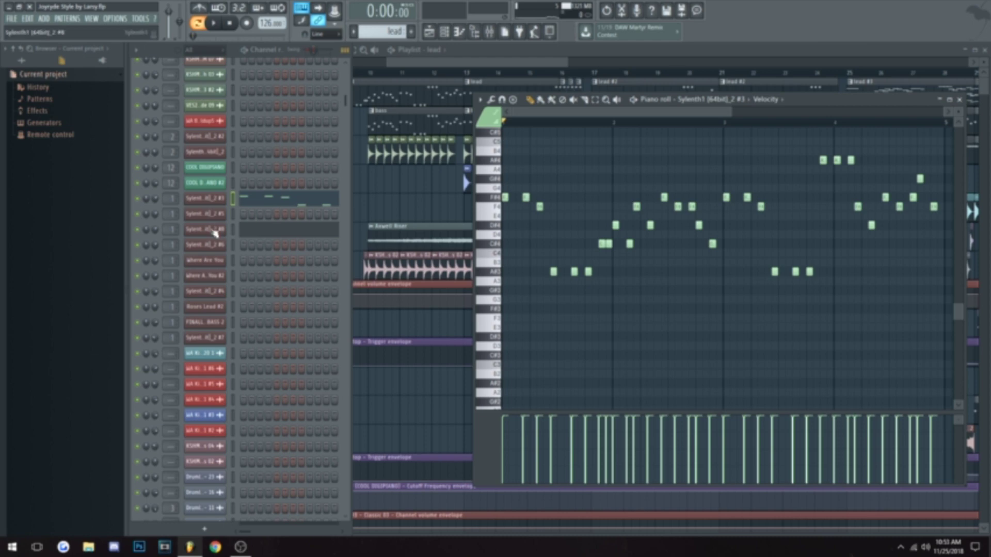
Recheck the Sylenth1 #8 synth and bring up that channel's lead notes in the piano roll
click(215, 232)
click(755, 128)
click(227, 232)
click(755, 128)
click(287, 234)
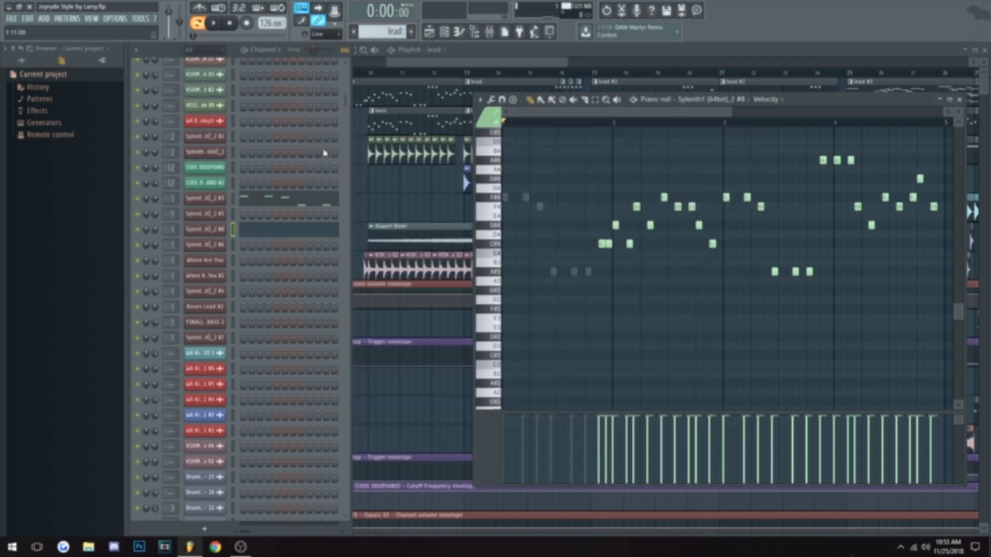
Listen to the lead pattern while following the Sylenth1 #8 notes, and close the piano roll
click(221, 27)
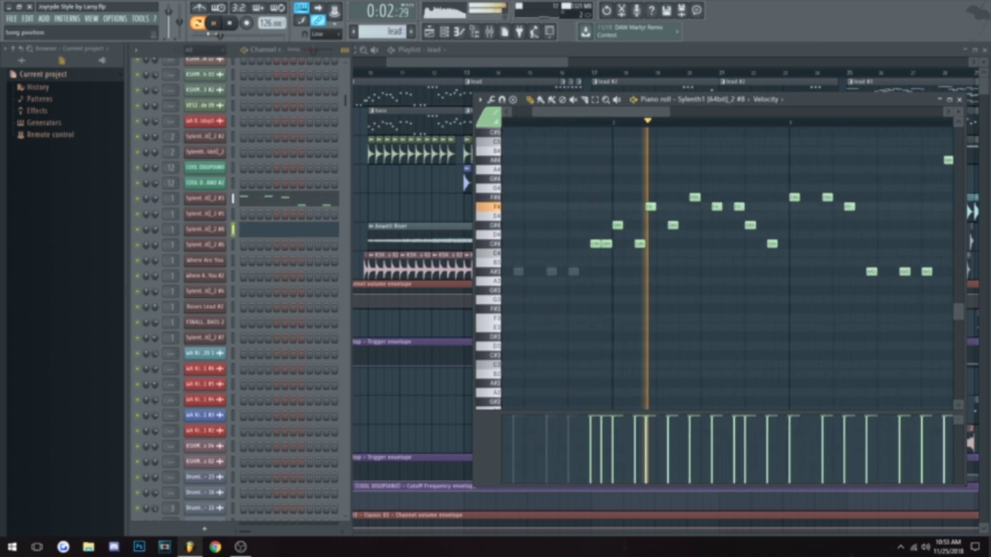
key(space)
click(961, 100)
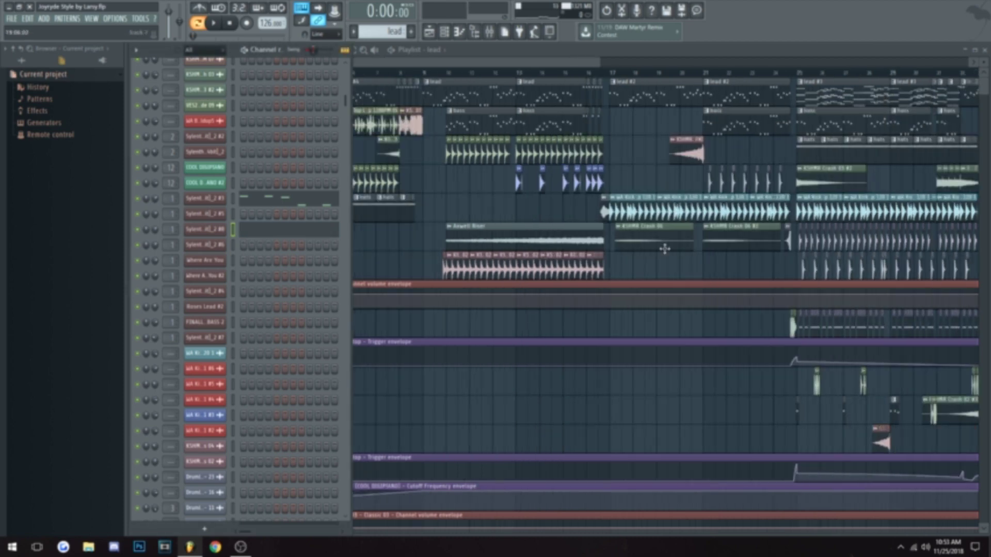
Select the bass pattern, play it on its own and open its Sylenth1 #2 channel's synth
click(467, 124)
click(233, 59)
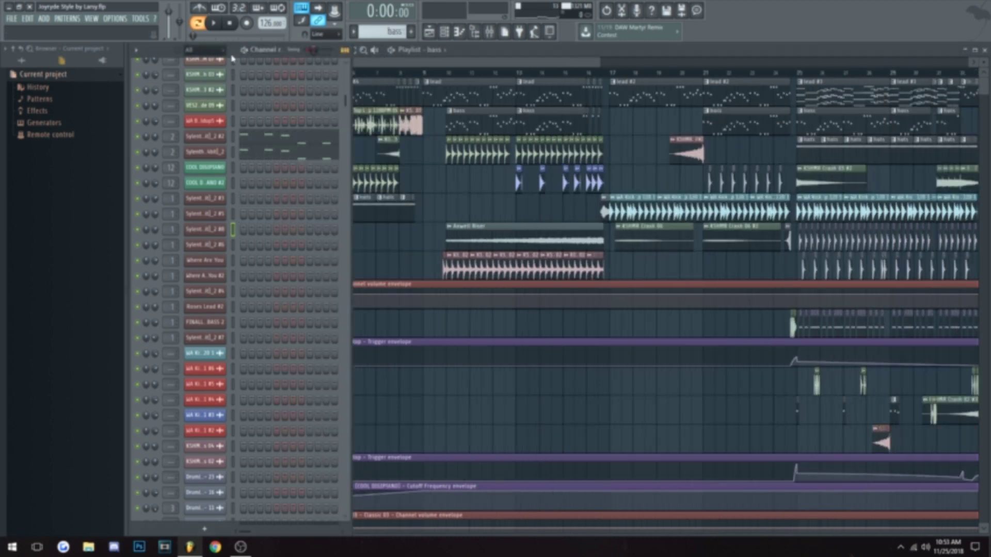
scroll(211, 129, up, 2)
key(space)
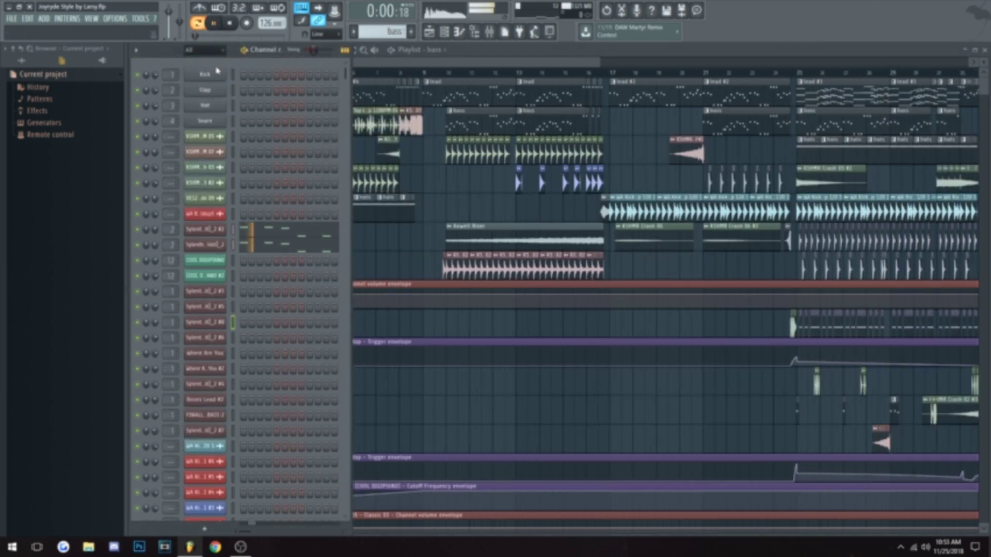
click(205, 228)
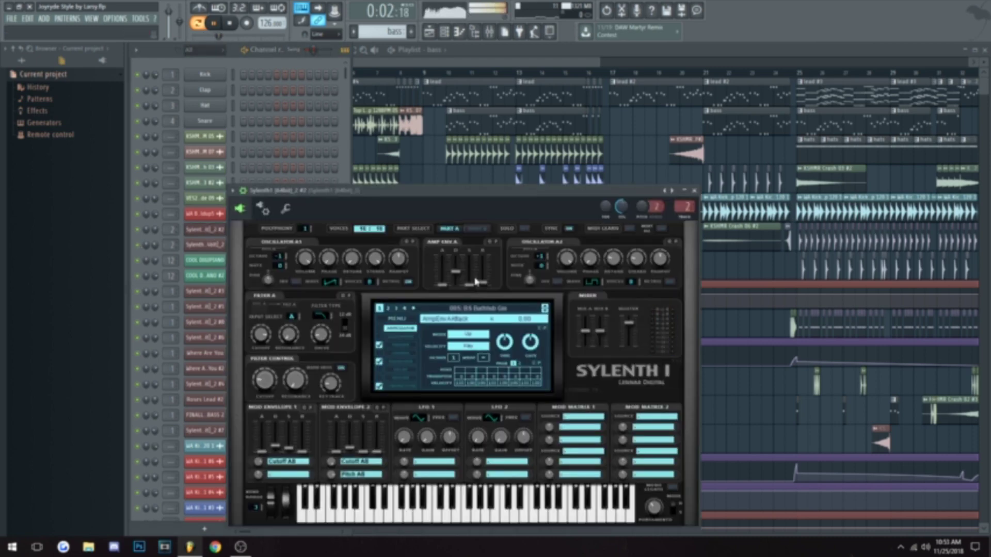
Check the bass notes and synth of the Sylenth1 [64bit]_2 channel, stop playback and close both windows
click(695, 190)
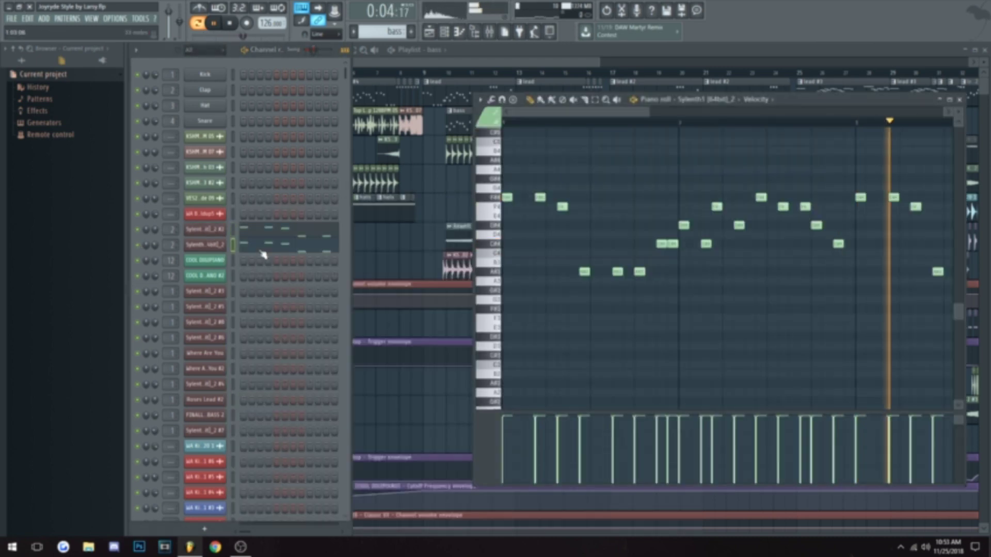
click(205, 245)
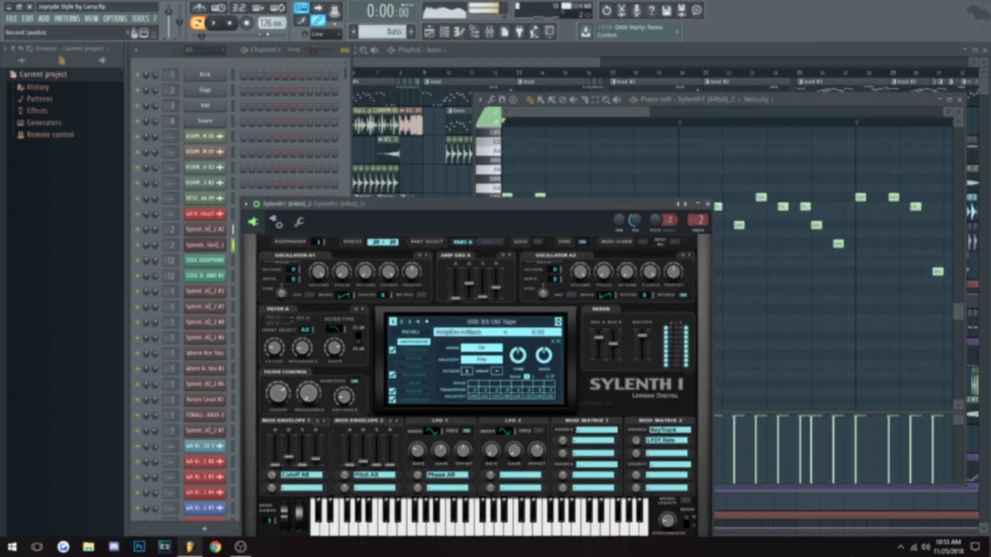
key(space)
click(707, 204)
click(959, 101)
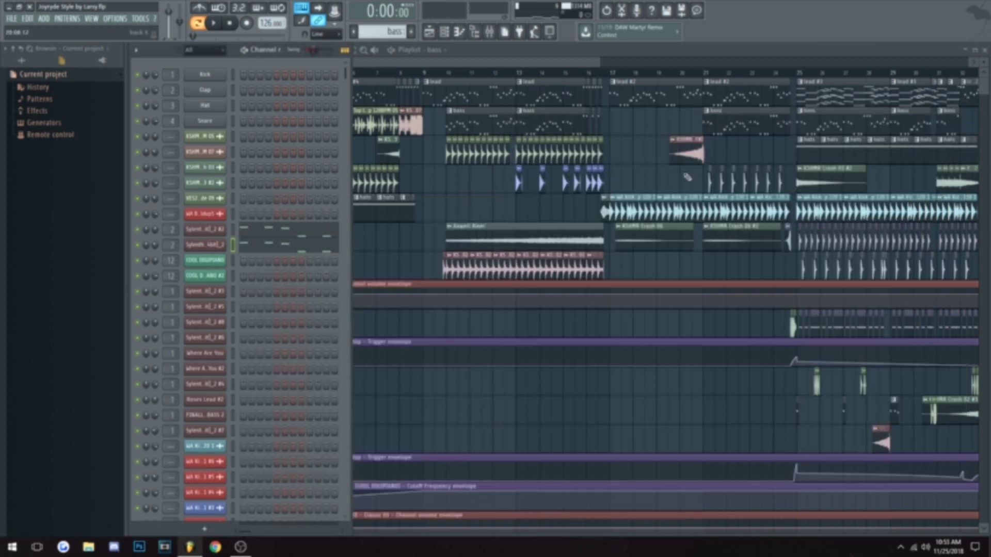
Play the song from bar 16 to follow the transition into the lead #2 and kick loop section
scroll(640, 170, up, 2)
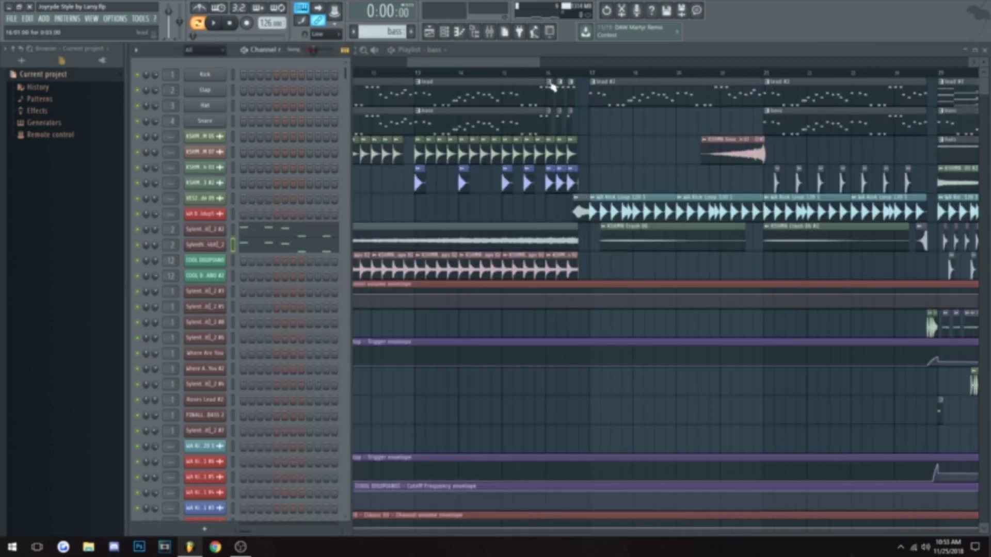
click(563, 73)
scroll(560, 85, up, 2)
scroll(533, 96, down, 2)
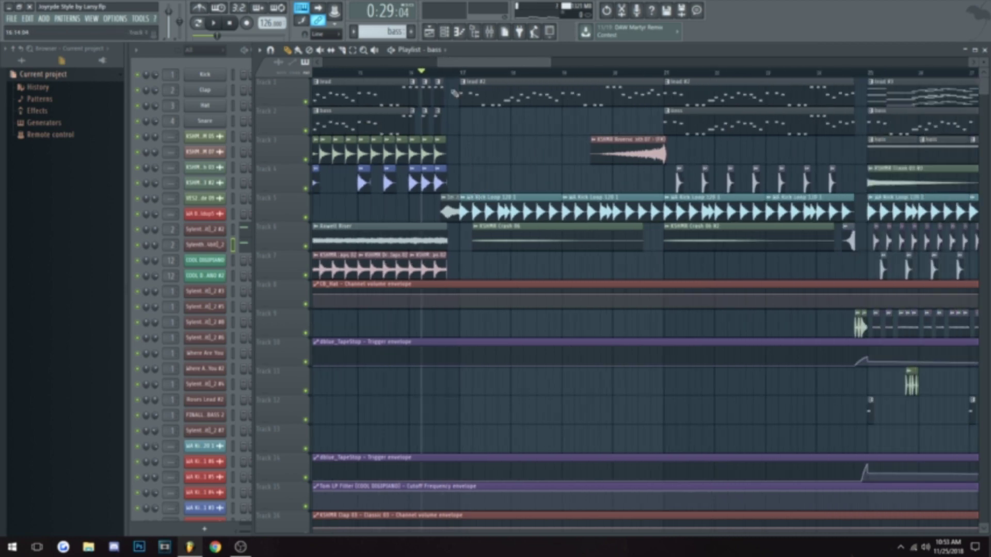
key(space)
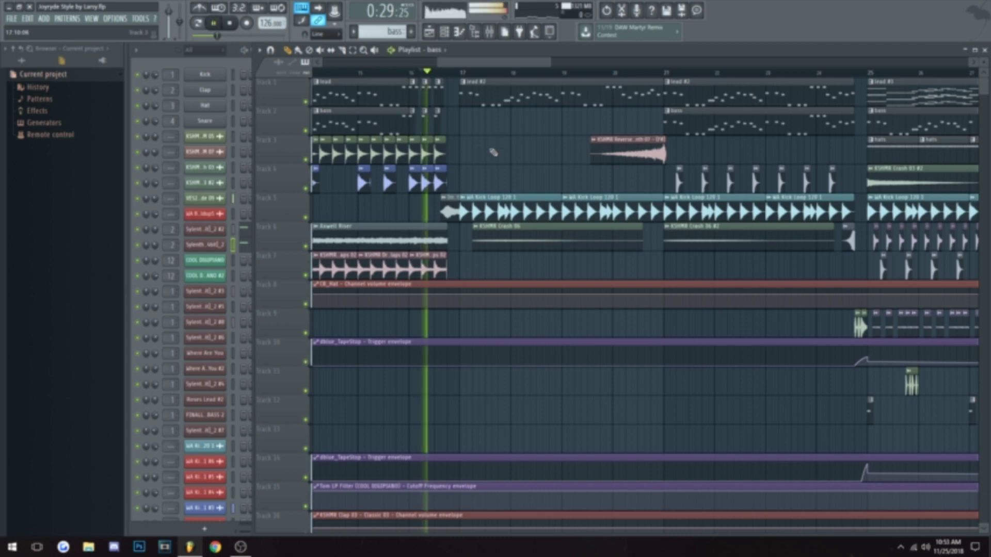
scroll(510, 186, up, 3)
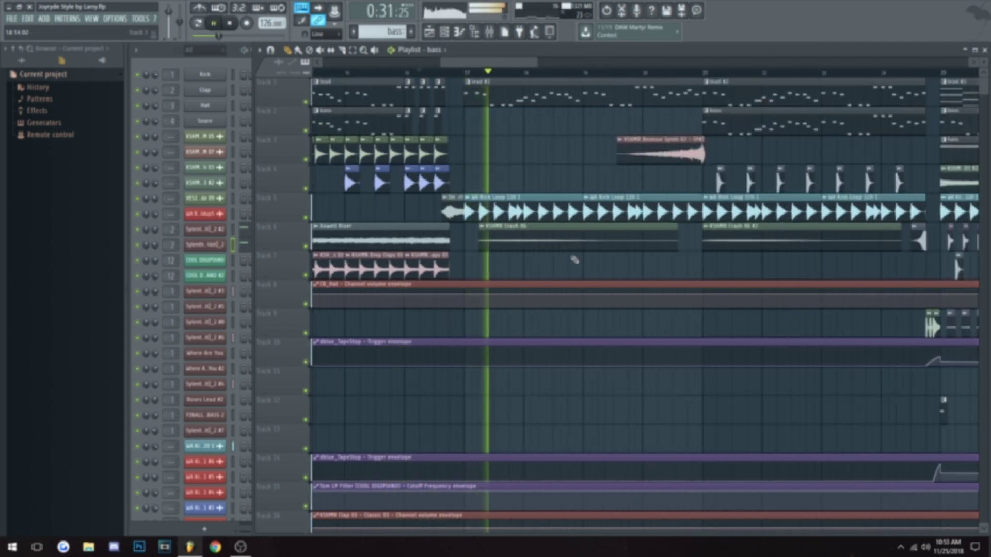
scroll(523, 257, up, 2)
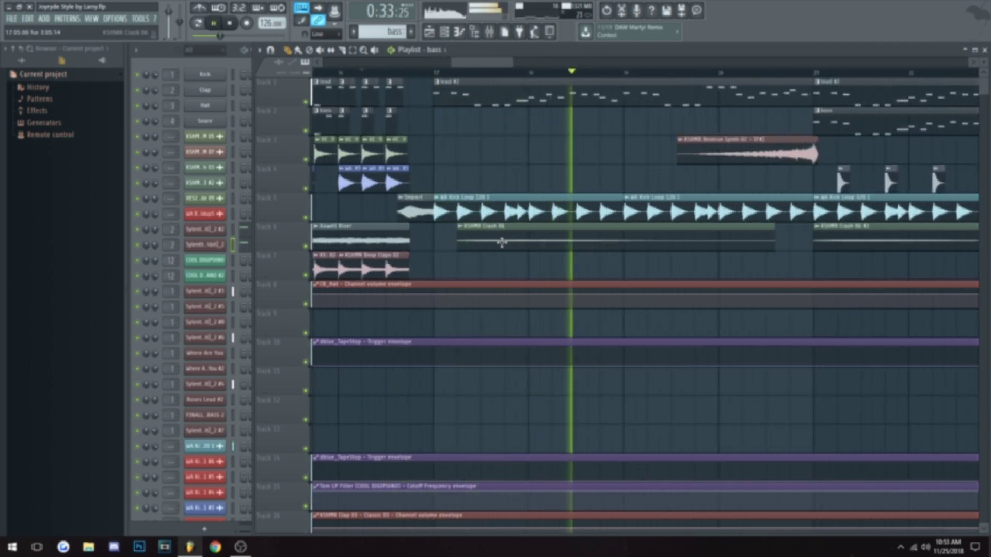
Replay the start of the KSHMR Crash 06 clip just after bar 17 and stop playback
key(space)
click(457, 72)
key(space)
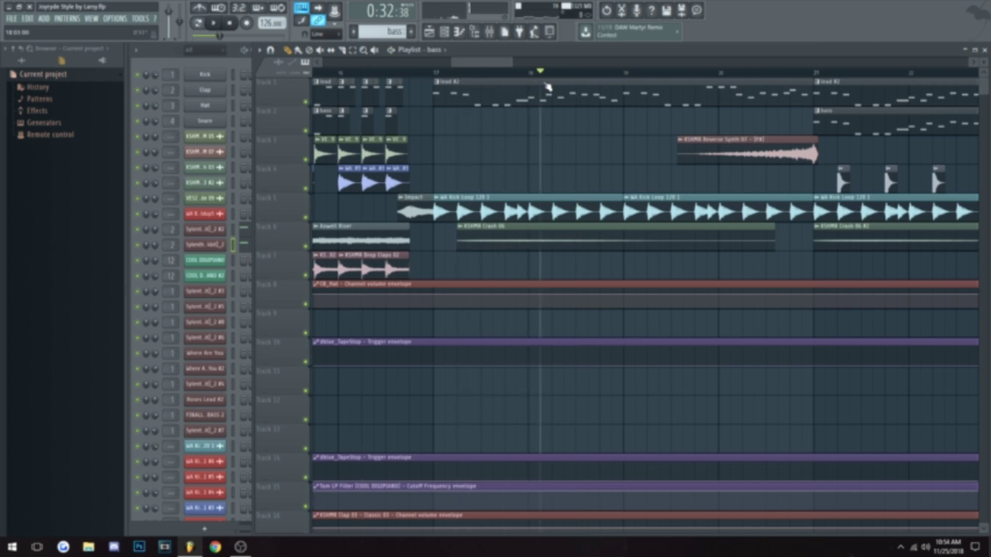
key(space)
Show the mixer clear of the KSHMR Crash 06 clip and open that crash's sampler settings
click(442, 221)
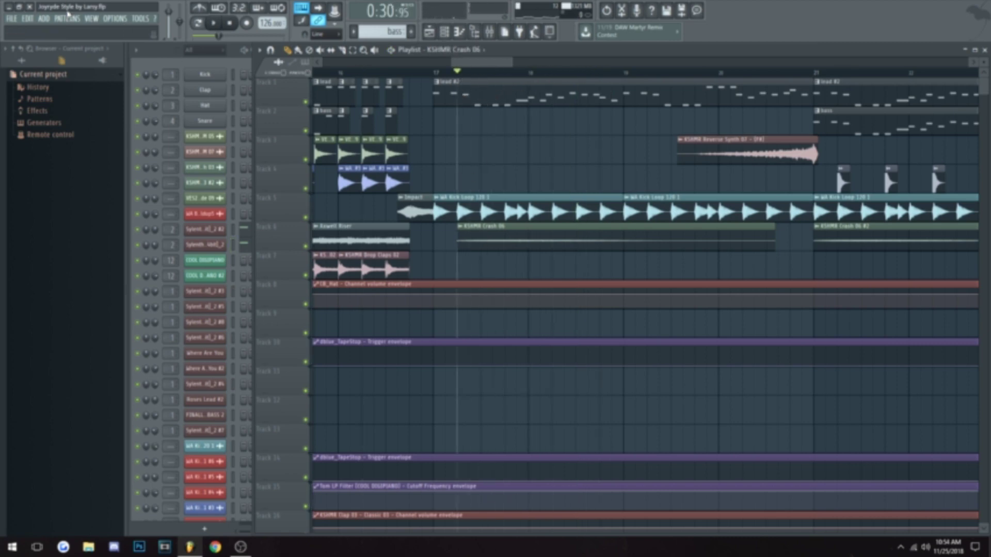
click(91, 18)
click(106, 49)
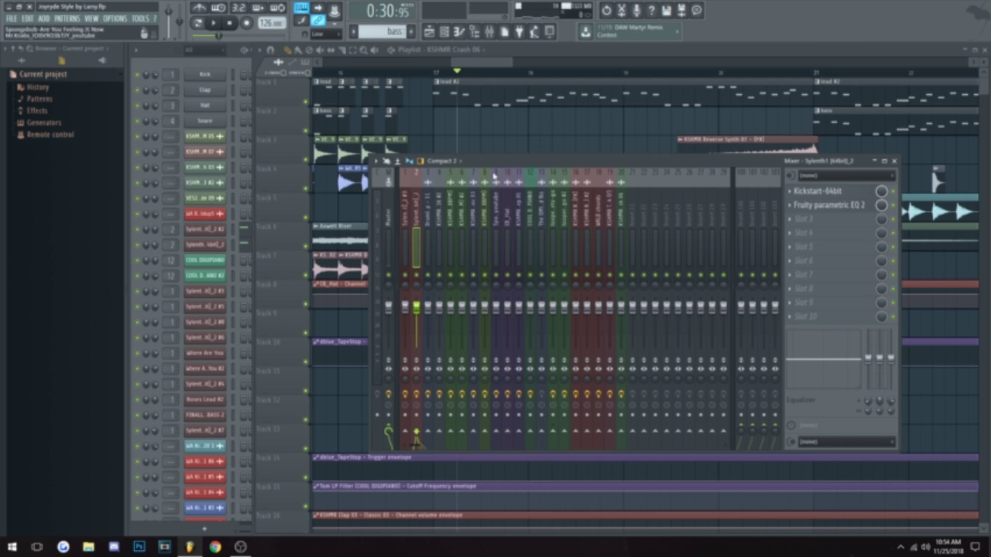
drag(493, 175, 612, 122)
click(443, 221)
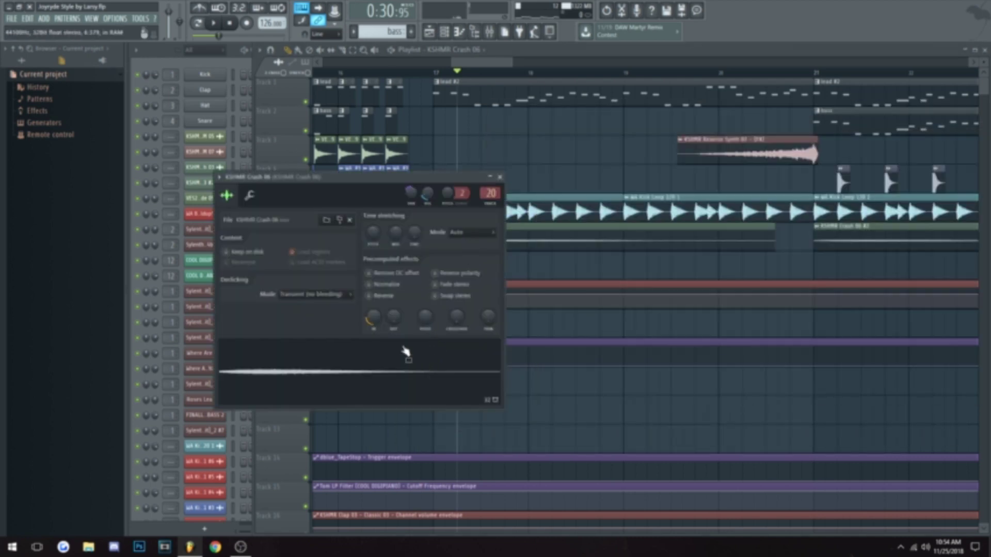
Find the KSHMR Crash 06 mixer track, inspect its ValhallaRoom reverb settings and close the reverb and mixer
click(91, 18)
click(105, 49)
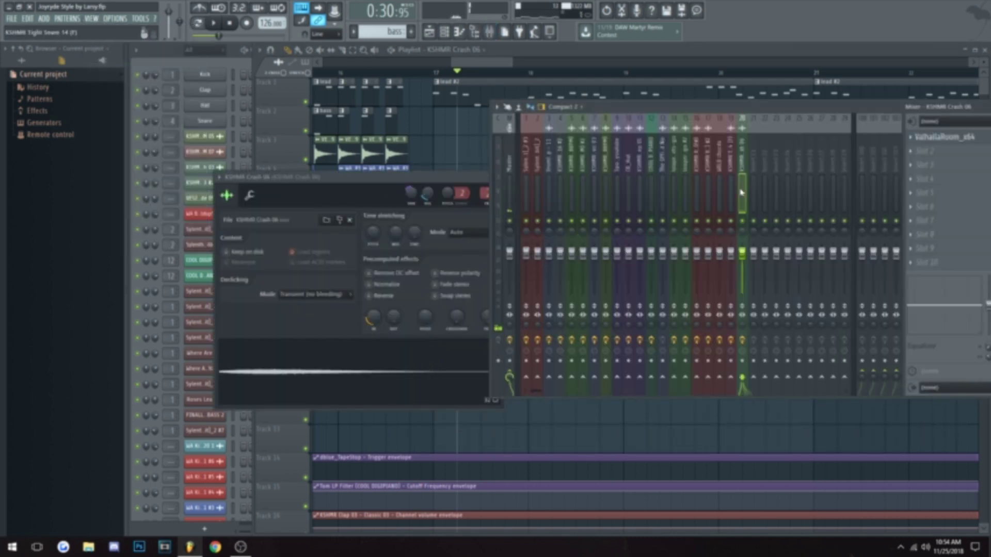
drag(735, 108, 674, 109)
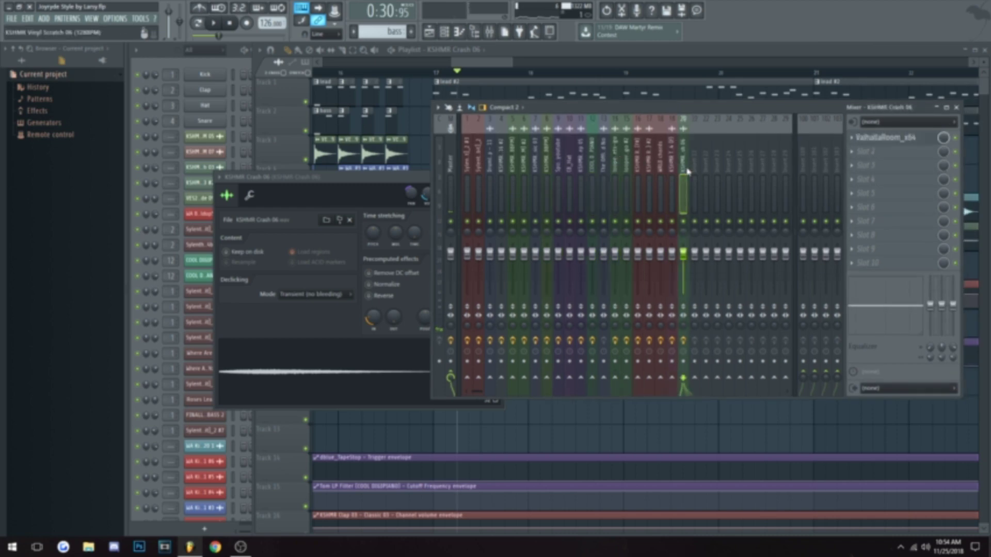
click(889, 140)
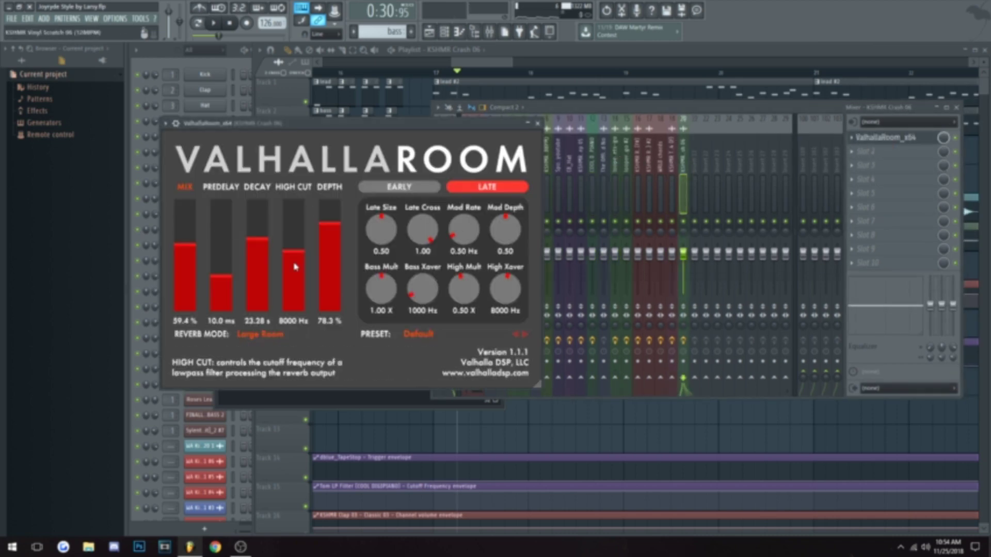
click(537, 124)
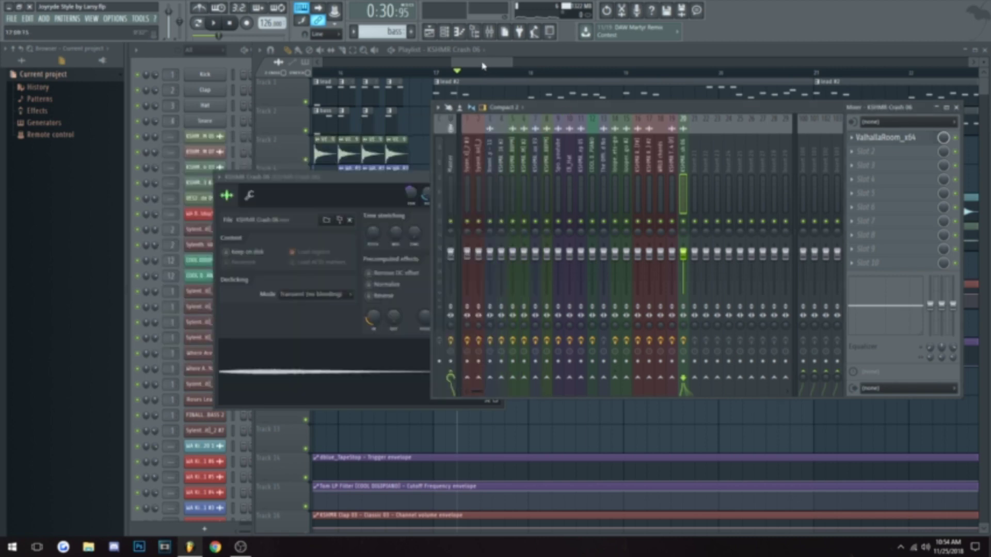
click(956, 107)
Play the song from bar 21 up to the break before bar 25, closing the crash's sampler window
scroll(618, 189, down, 4)
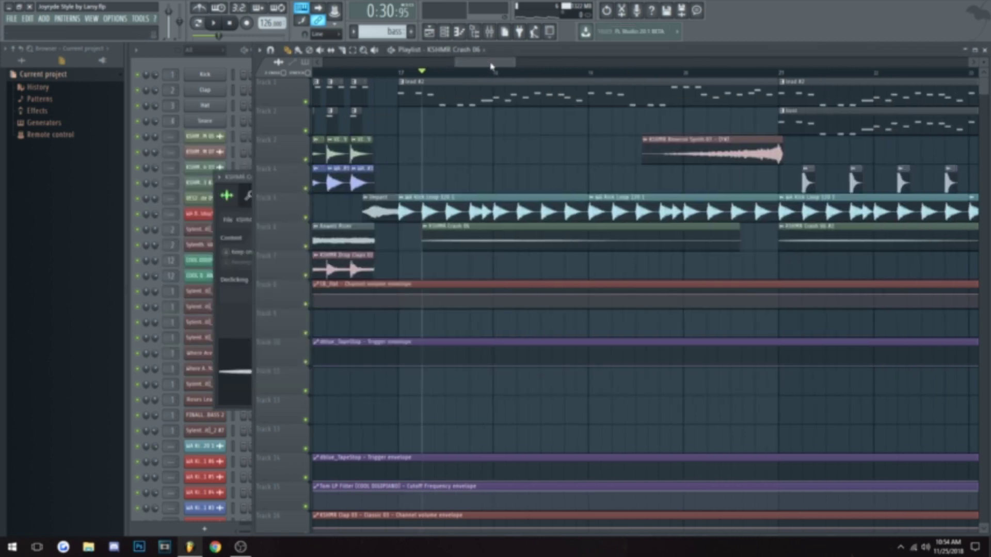
click(670, 76)
key(space)
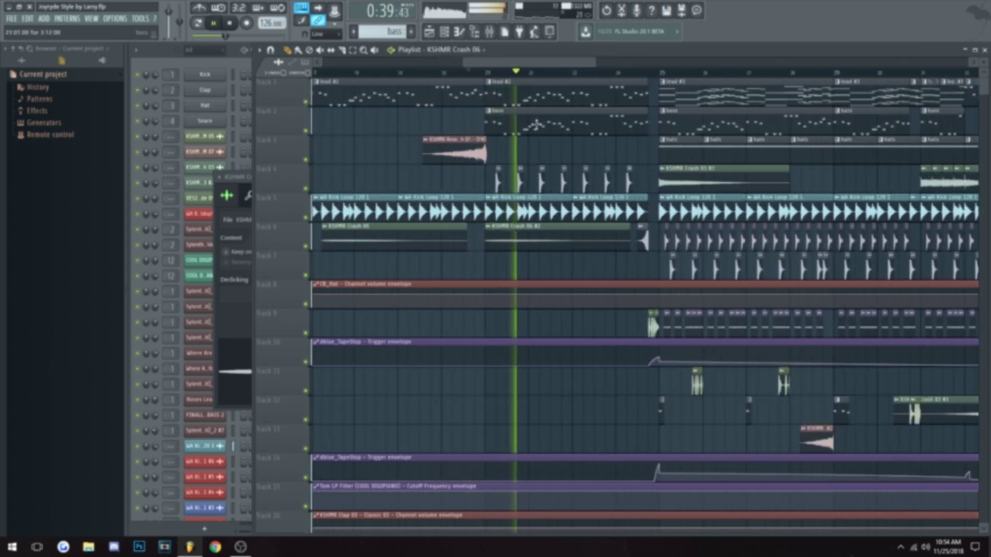
click(234, 204)
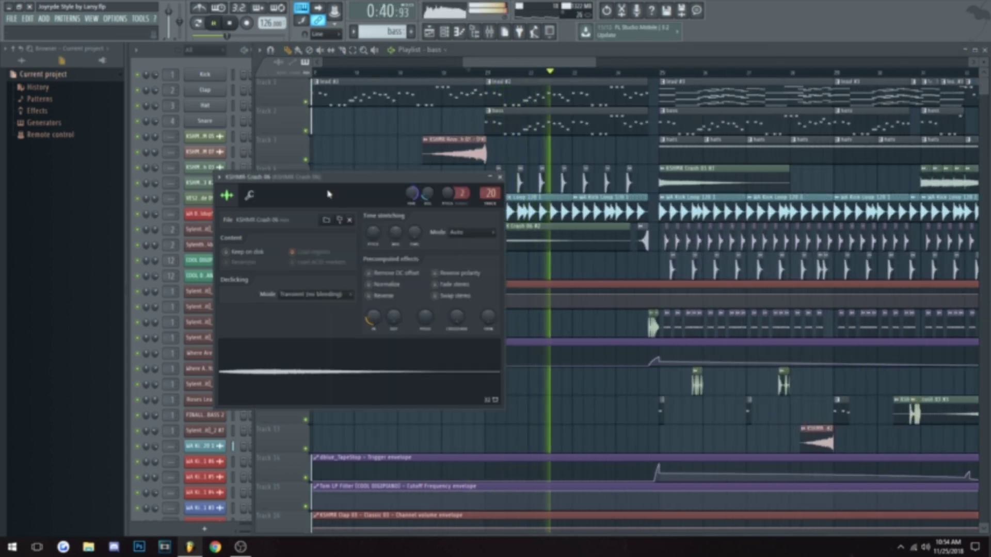
click(500, 176)
drag(532, 62, 557, 67)
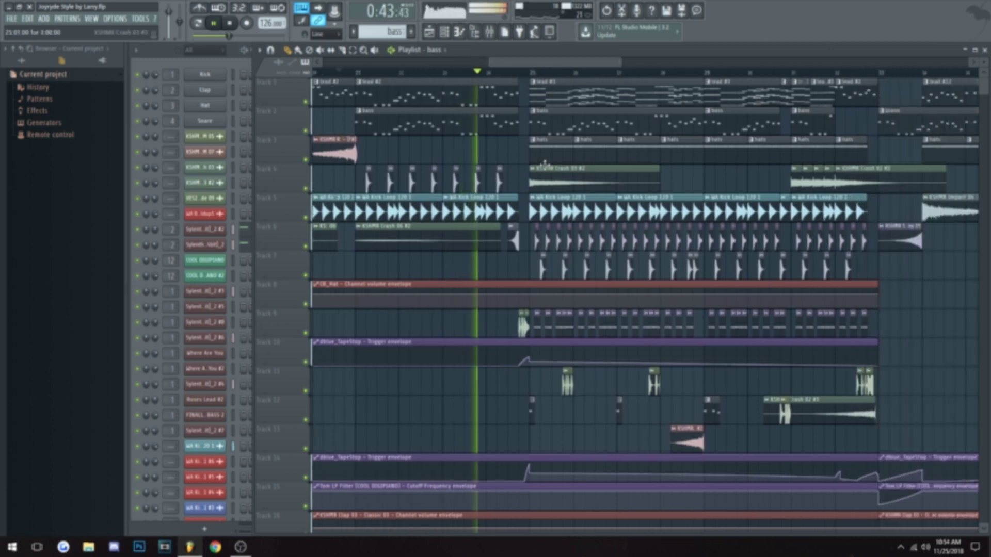
scroll(569, 314, up, 5)
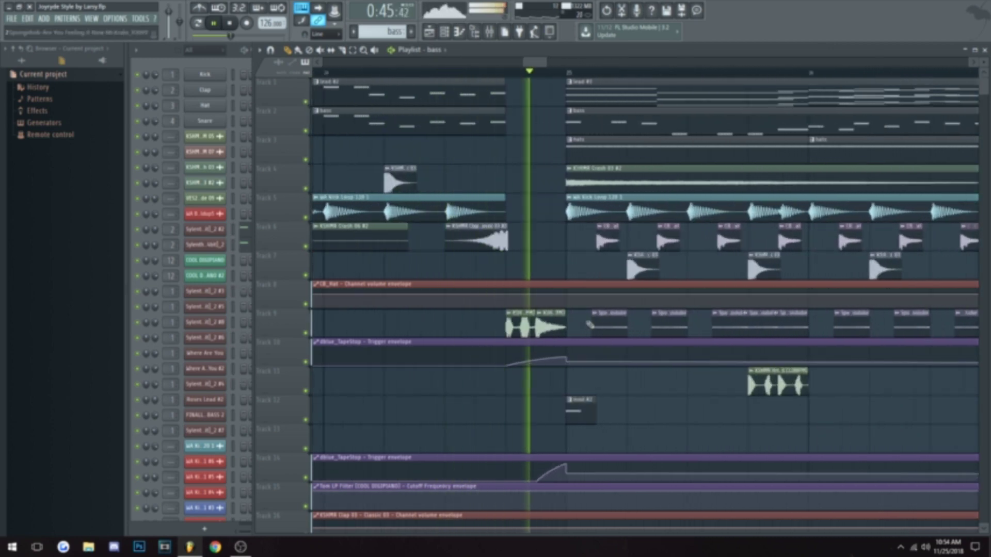
Stop playback, compare the KSHMR Vinyl Scratch 08 and 09 samples in their sampler windows and close both
key(space)
click(539, 313)
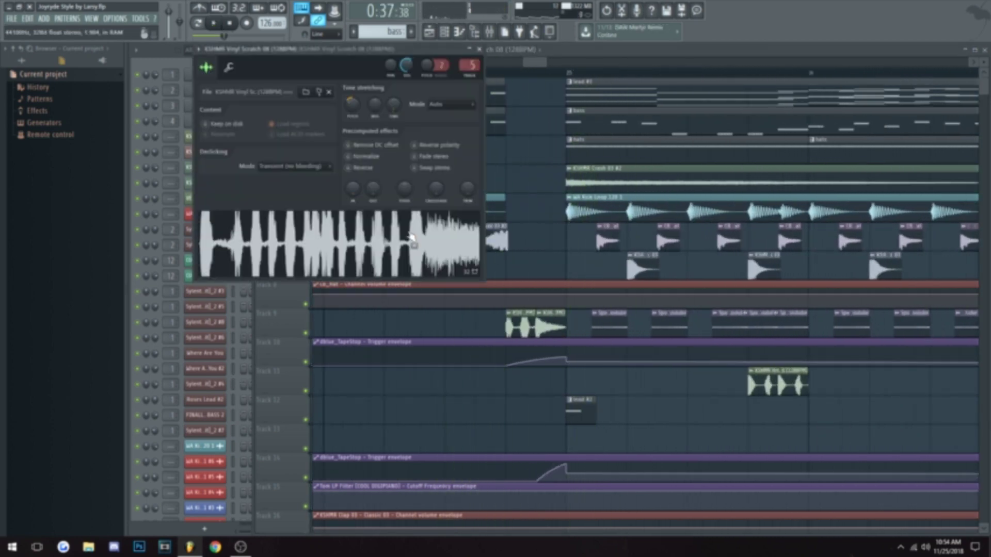
click(521, 313)
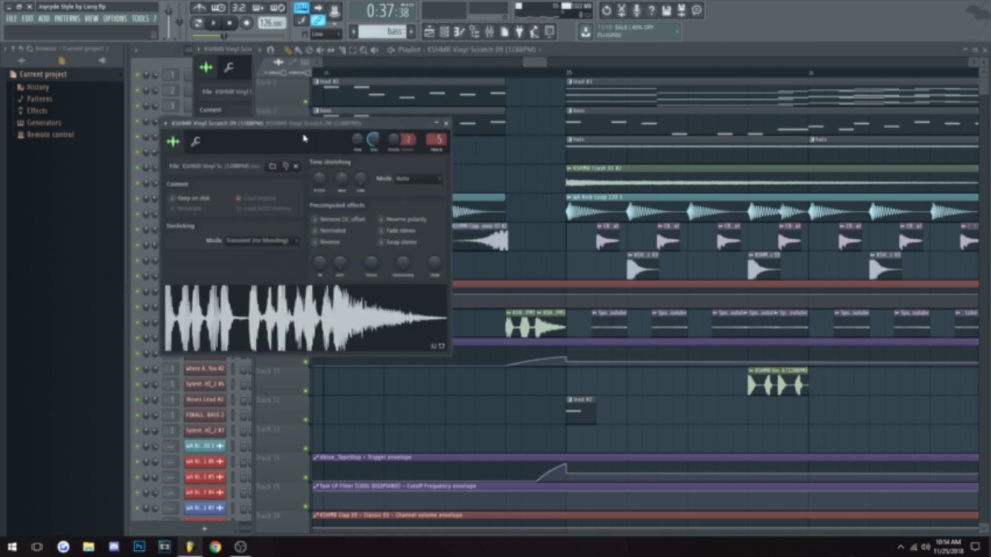
drag(304, 138, 506, 122)
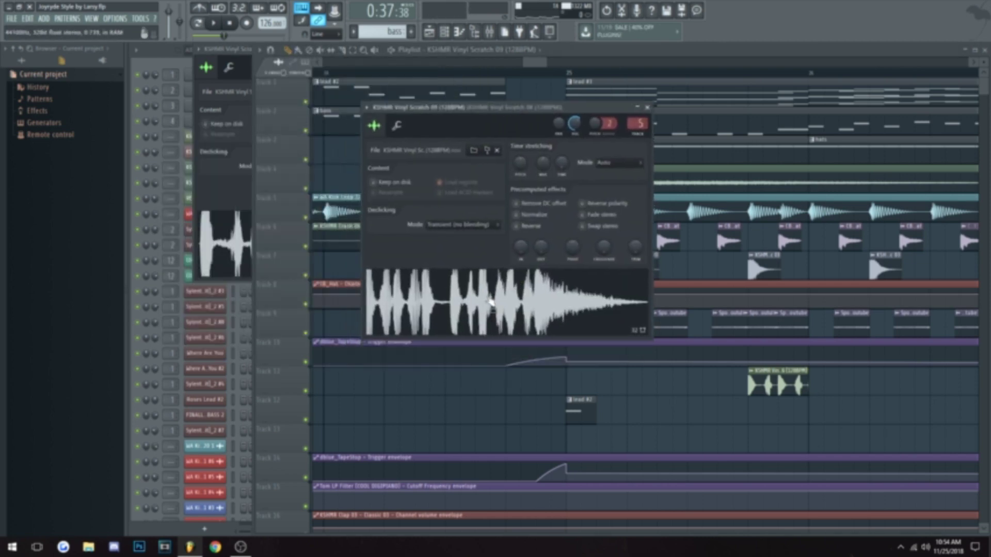
click(245, 250)
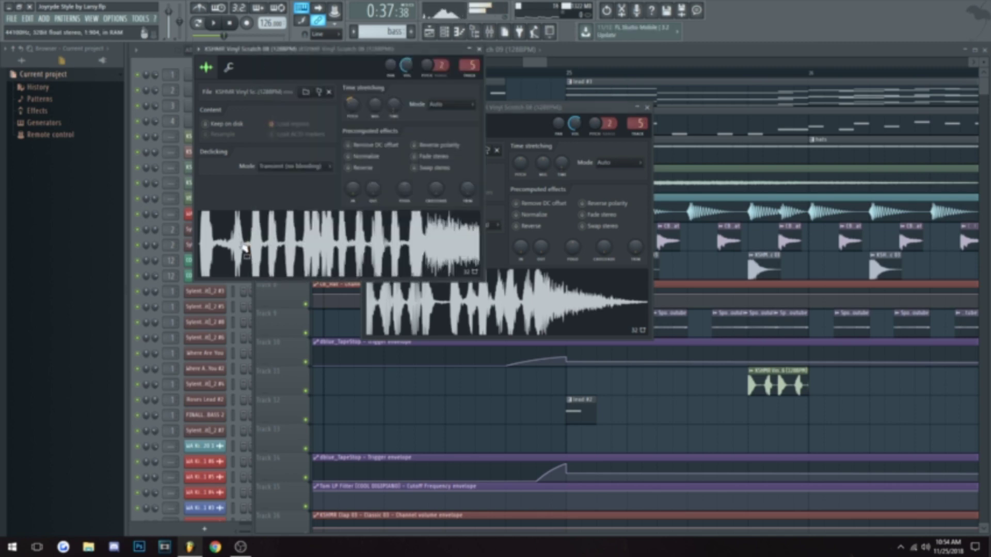
click(480, 50)
click(649, 108)
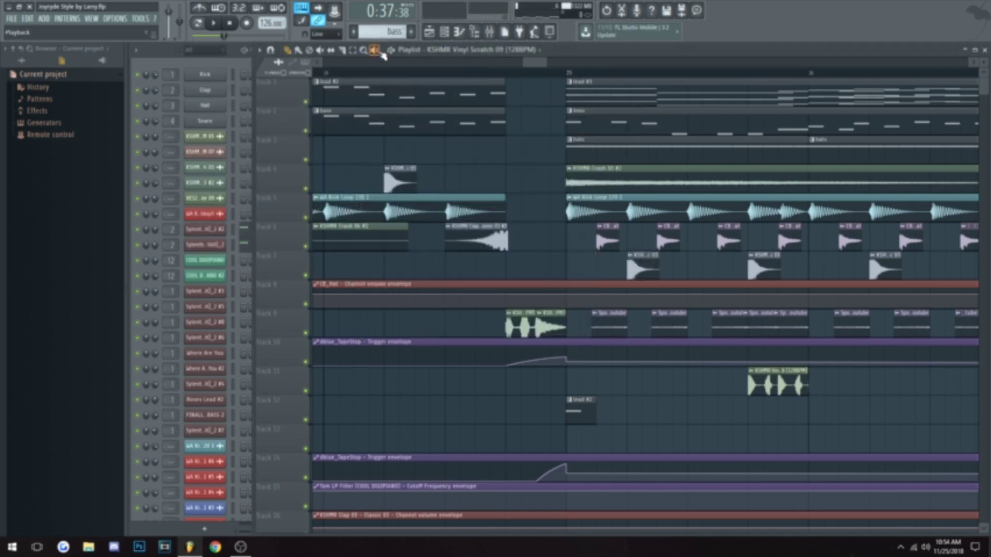
Audition the vinyl scratch clips before bar 25 and replay the fill into the lead #3 section
click(508, 323)
click(509, 323)
click(491, 73)
key(space)
scroll(585, 285, down, 4)
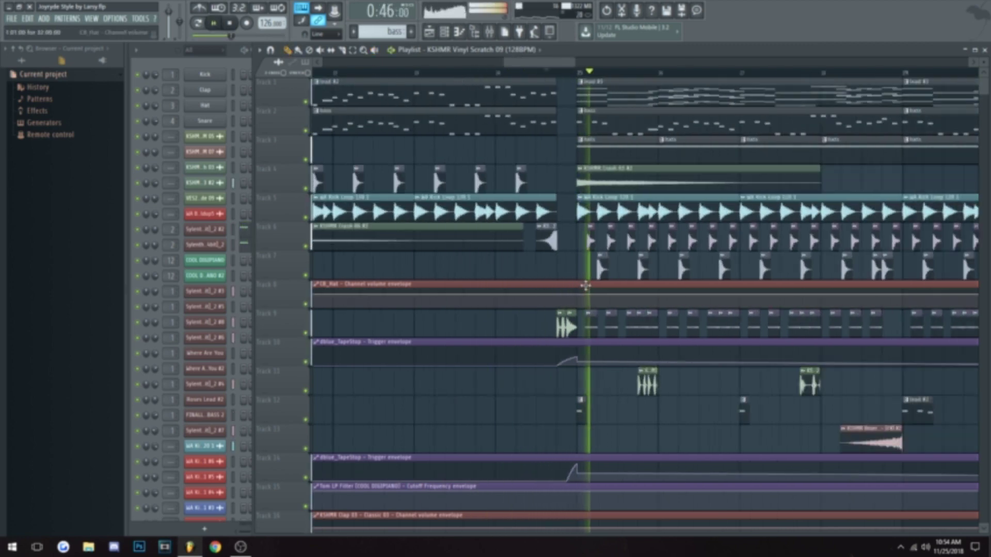
key(space)
Select the lead #3 pattern and look through the channels it uses in the channel rack
scroll(459, 283, down, 3)
click(365, 81)
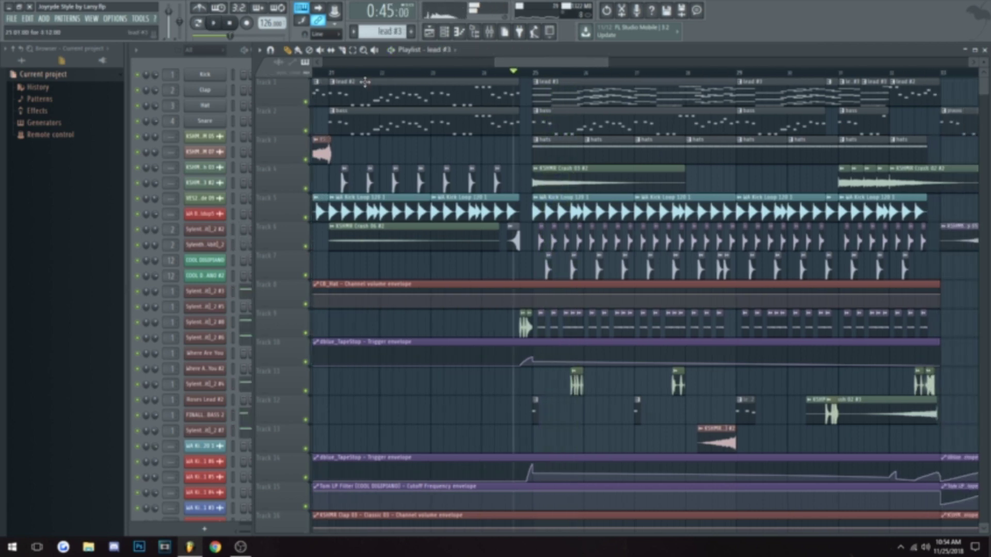
click(233, 67)
scroll(295, 252, down, 3)
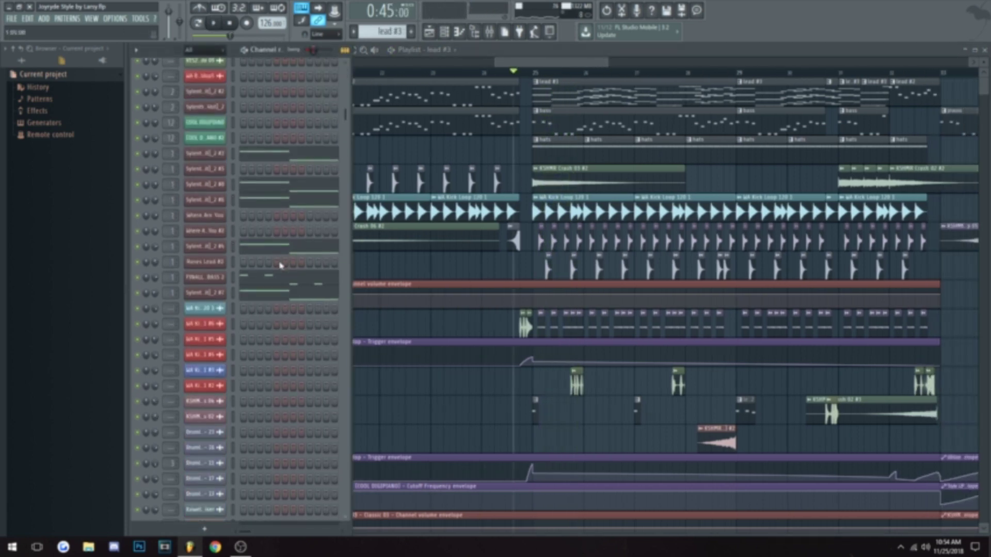
scroll(276, 281, down, 1)
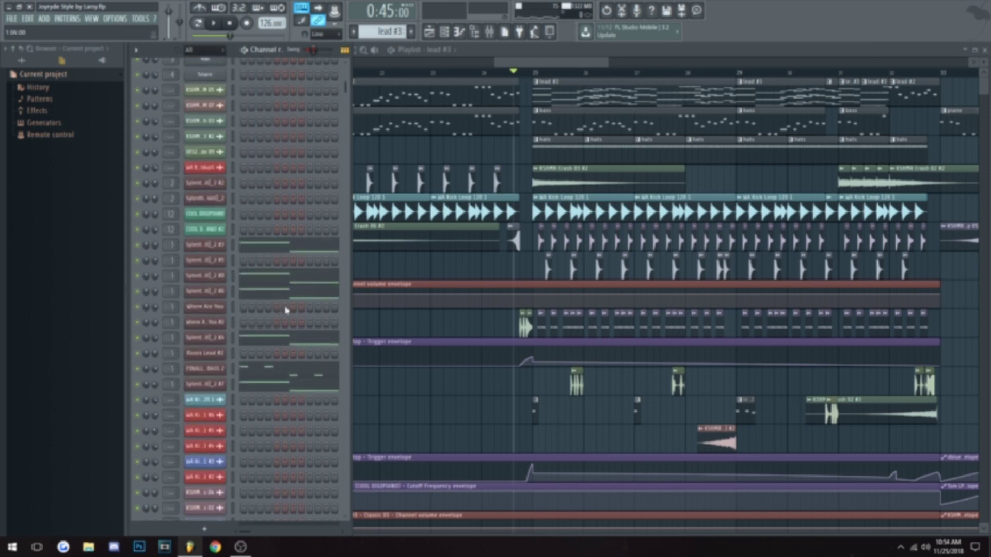
Play the lead #3 pattern on its own in pattern mode and stop it
click(204, 26)
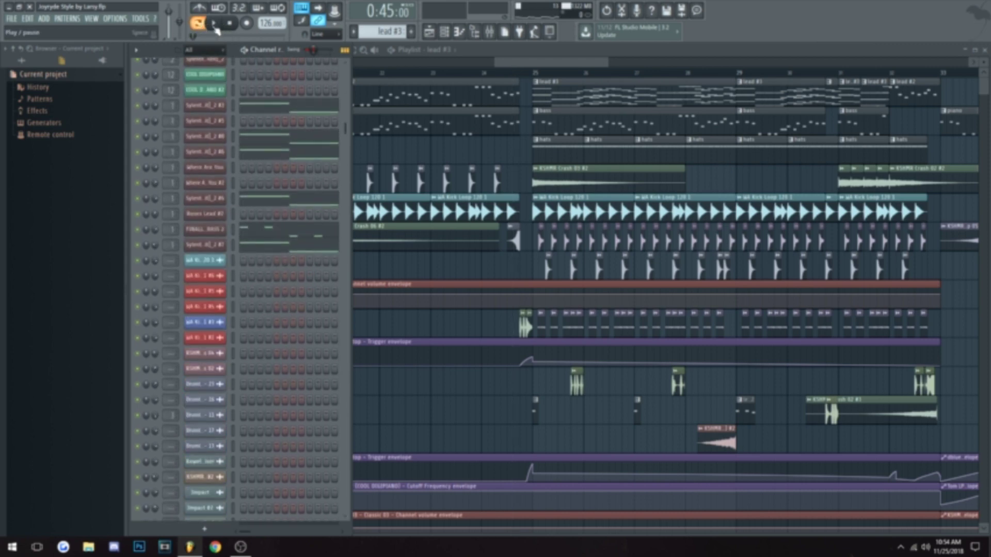
click(214, 24)
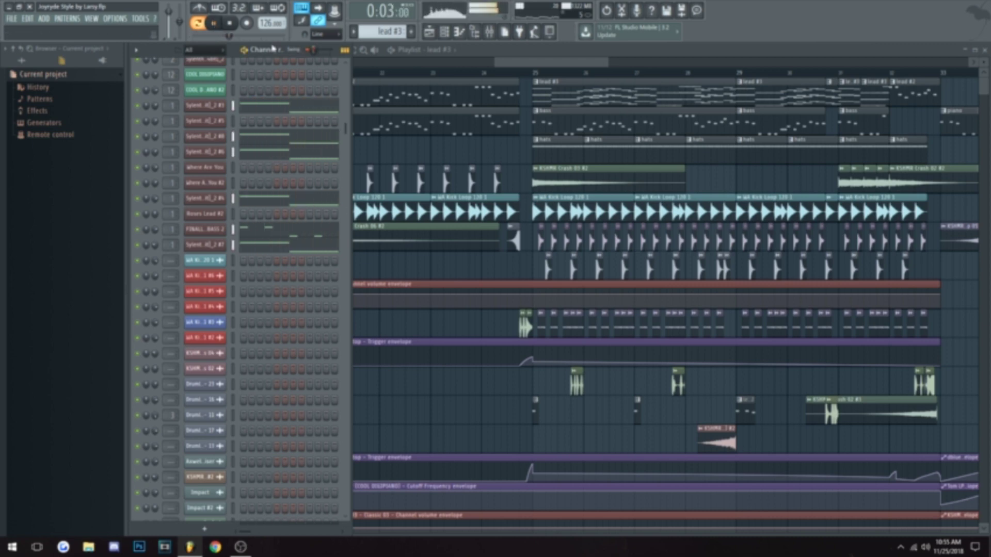
click(231, 25)
Select the bass and hats patterns at bar 25 and look through the channel rack for their sounds
drag(517, 63, 528, 63)
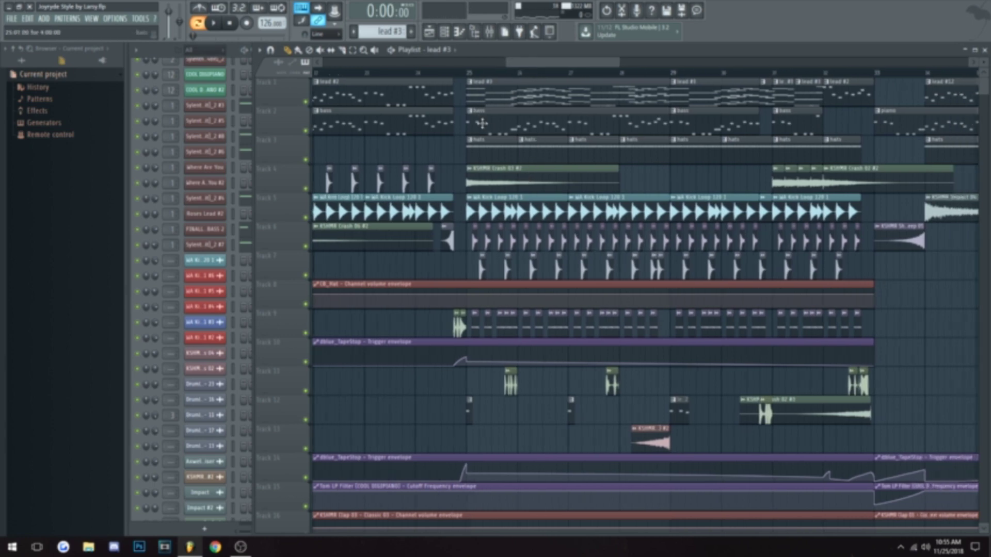
click(481, 123)
scroll(201, 222, down, 9)
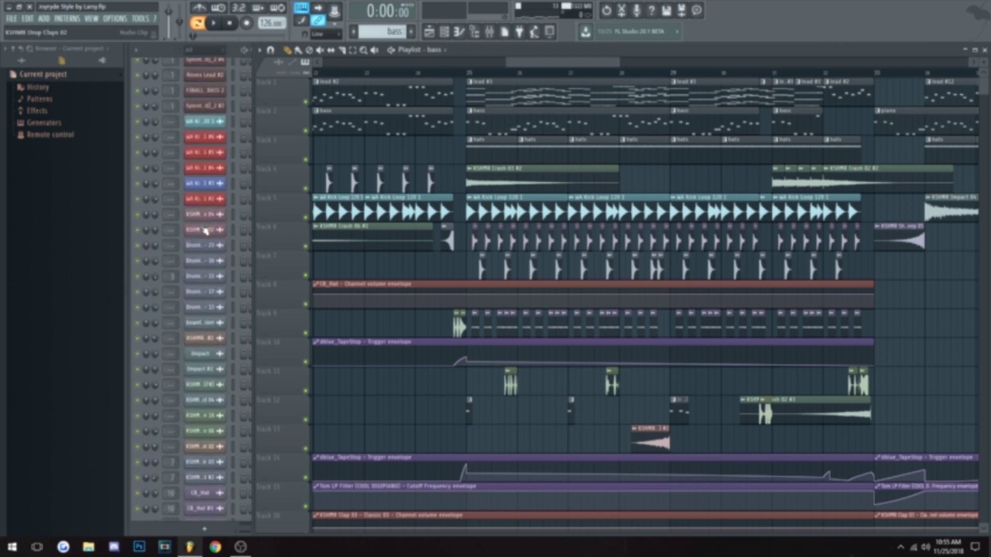
scroll(205, 231, up, 7)
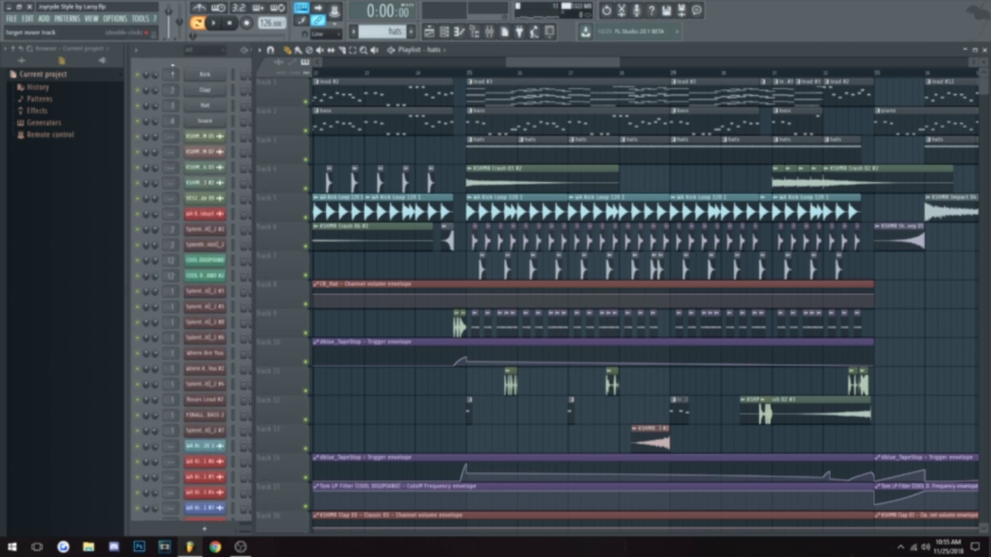
Play the hats pattern on its own in pattern mode and stop it
click(216, 23)
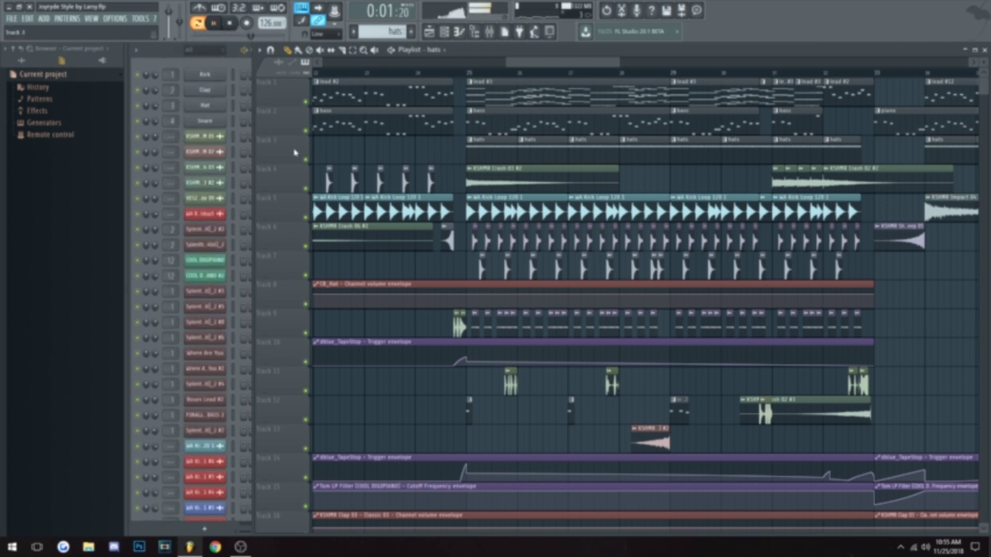
scroll(297, 154, down, 1)
click(234, 23)
Check the channel settings of the Spongebob vocal clip after bar 25 on track 9, close them and audition the clips
scroll(463, 292, up, 3)
scroll(435, 291, up, 2)
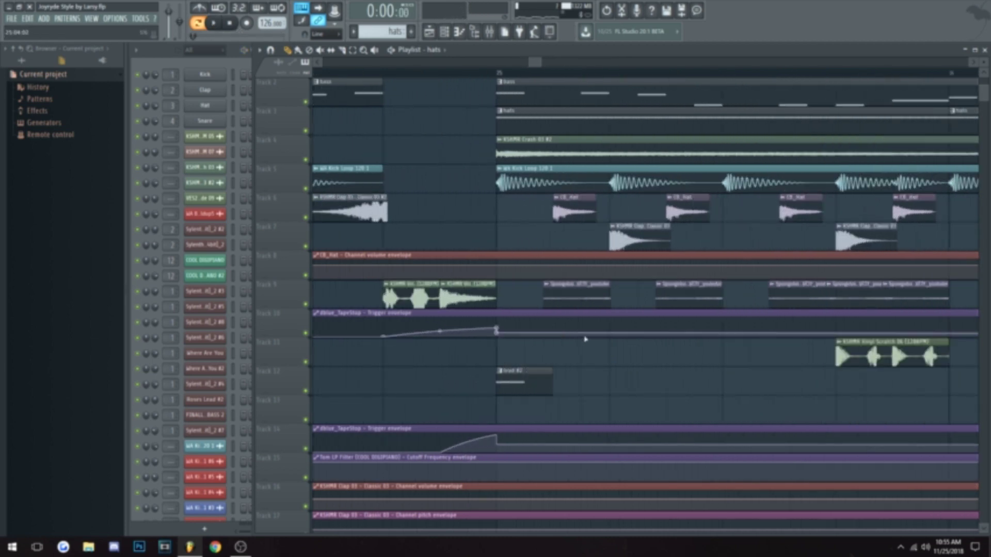
double_click(579, 294)
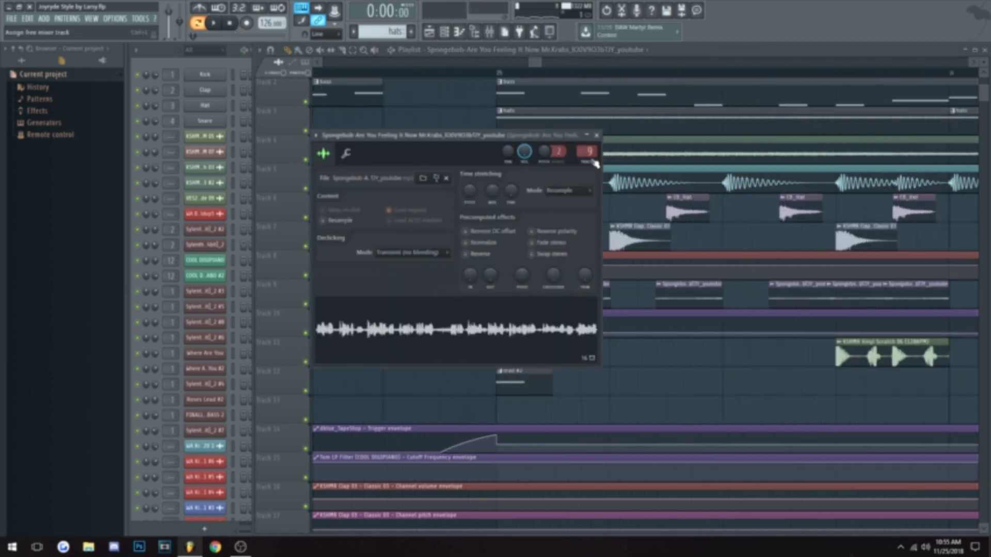
click(597, 136)
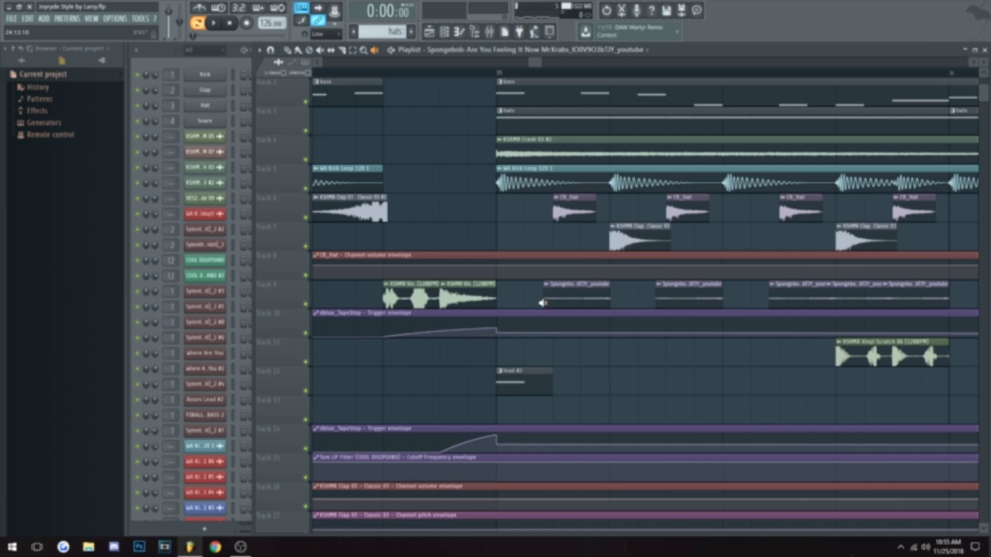
drag(542, 302, 667, 289)
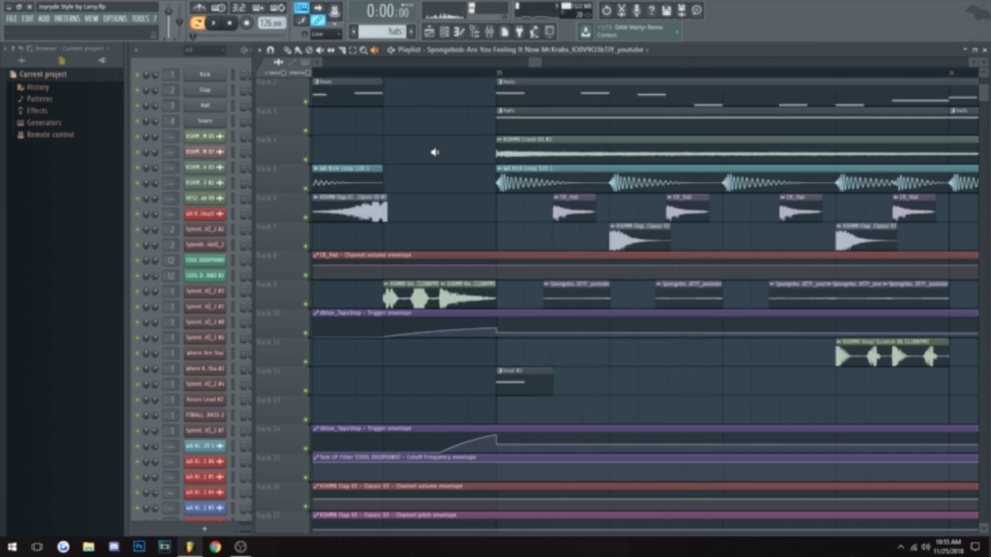
Set the song position just before bar 25 and play the drop with the Spongebob clips in song mode, stopping after about a bar
click(442, 72)
key(l)
click(288, 50)
key(space)
scroll(472, 222, down, 4)
scroll(578, 303, up, 2)
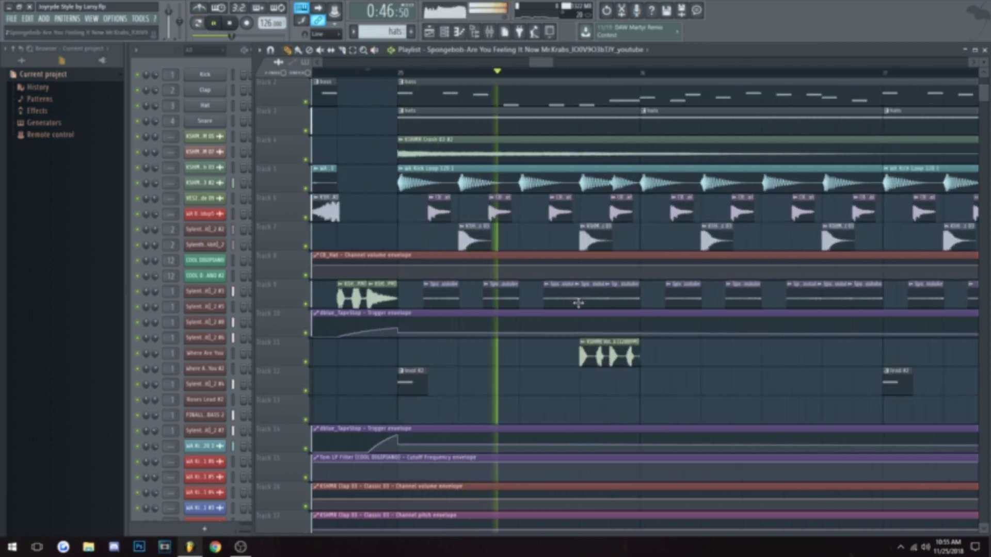
key(space)
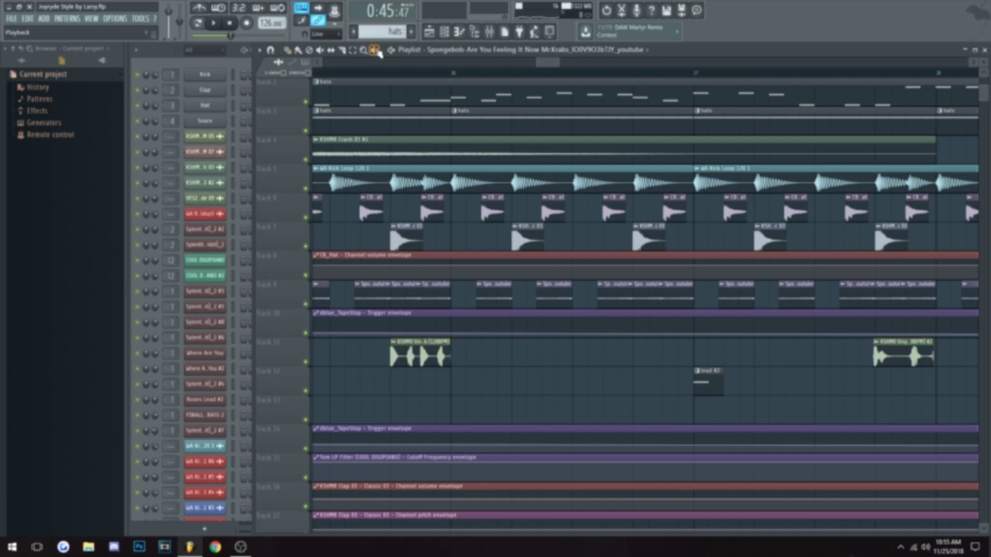
Audition the two KSHMR Vinyl Scratch 06 clips on track 11 between bars 25 and 28
click(389, 360)
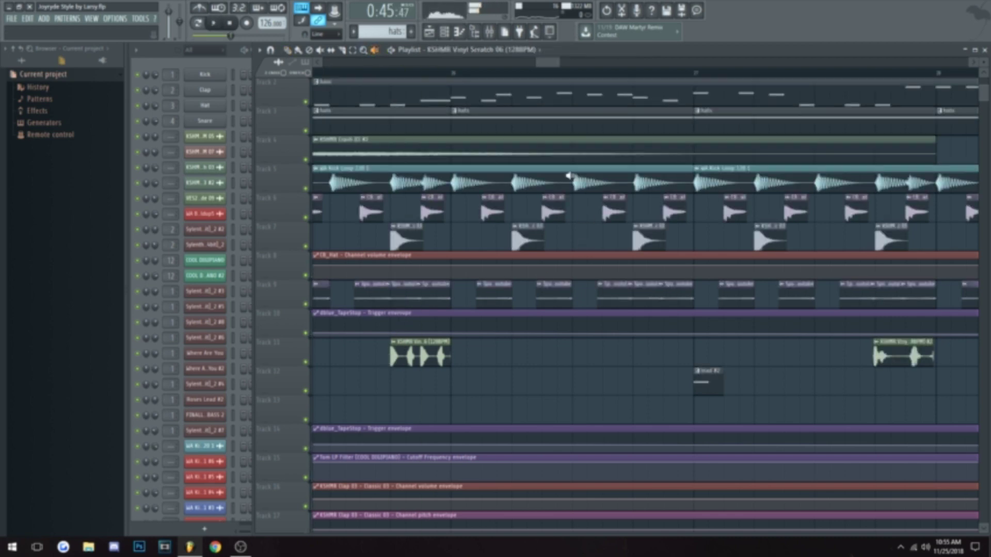
scroll(546, 66, down, 3)
click(694, 356)
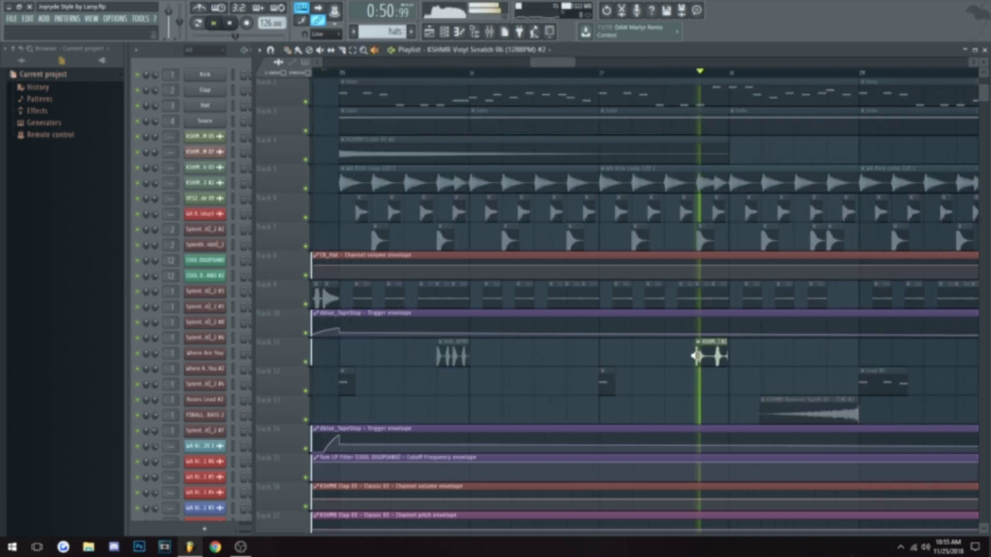
click(694, 356)
scroll(454, 377, up, 3)
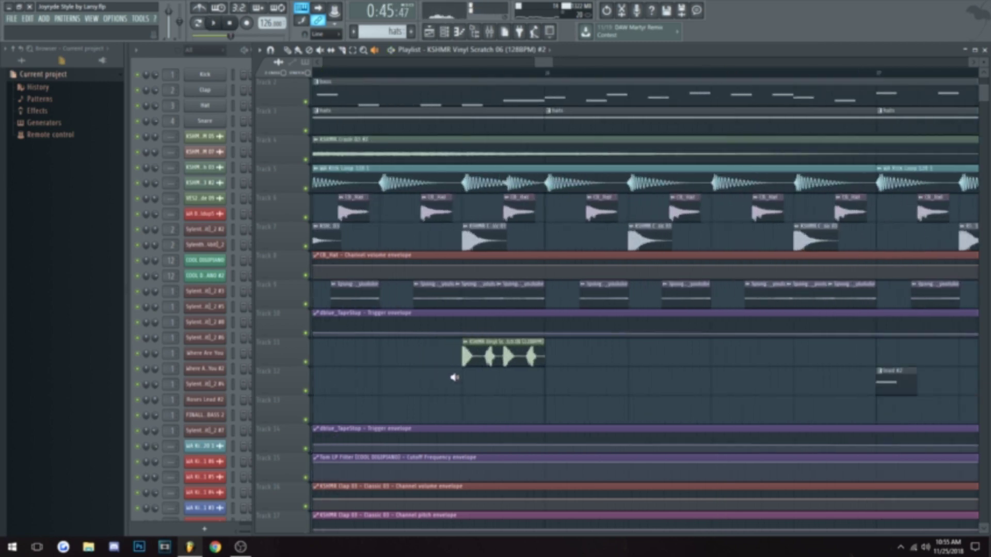
scroll(489, 361, down, 3)
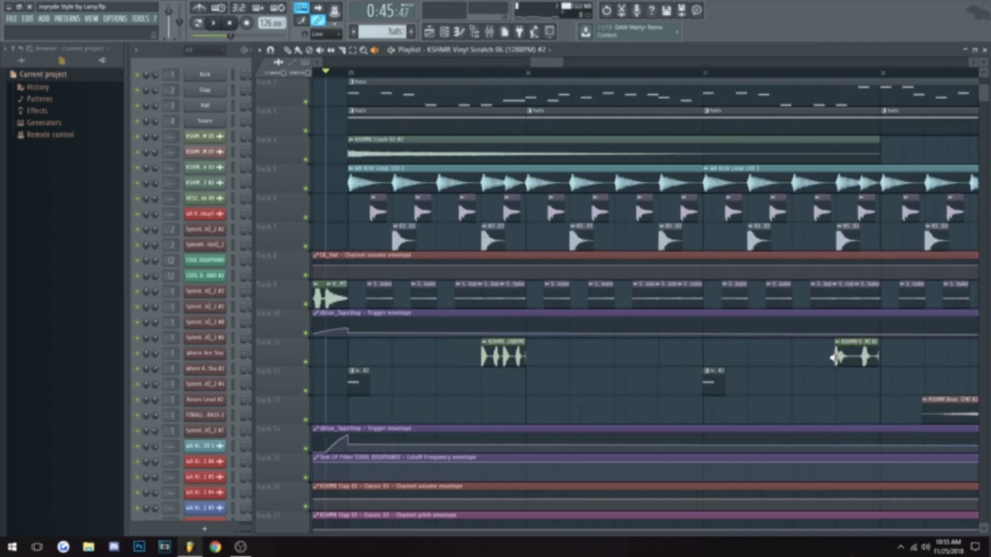
click(834, 357)
Play the song from just before bar 25 through to the end of bar 28 and stop it
scroll(555, 71, down, 3)
key(space)
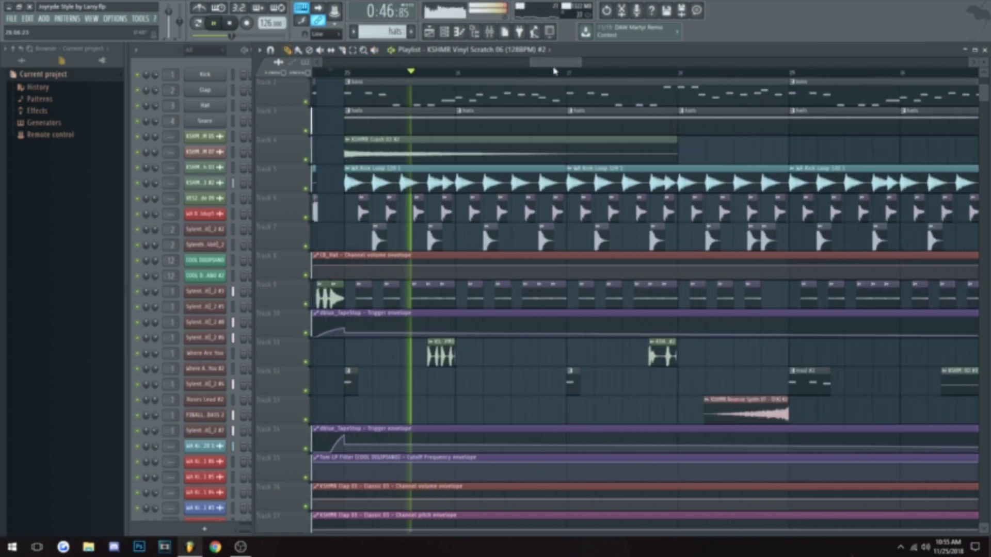
drag(554, 63, 567, 64)
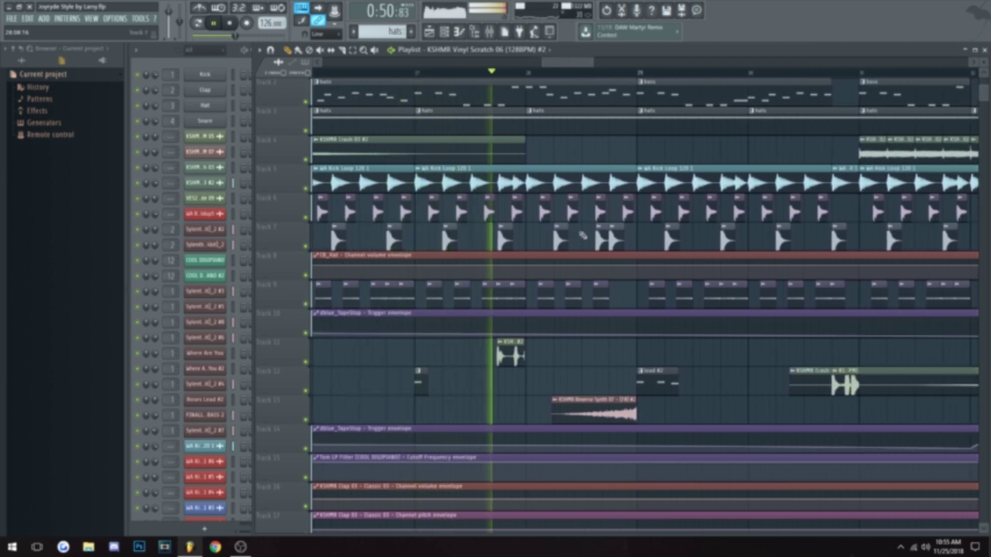
scroll(578, 70, right, 1)
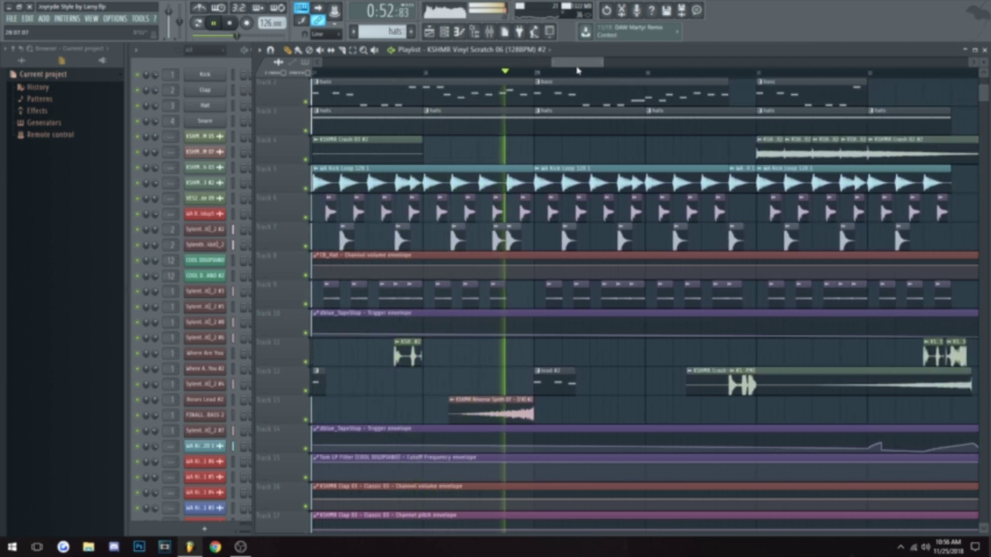
scroll(578, 71, right, 1)
key(space)
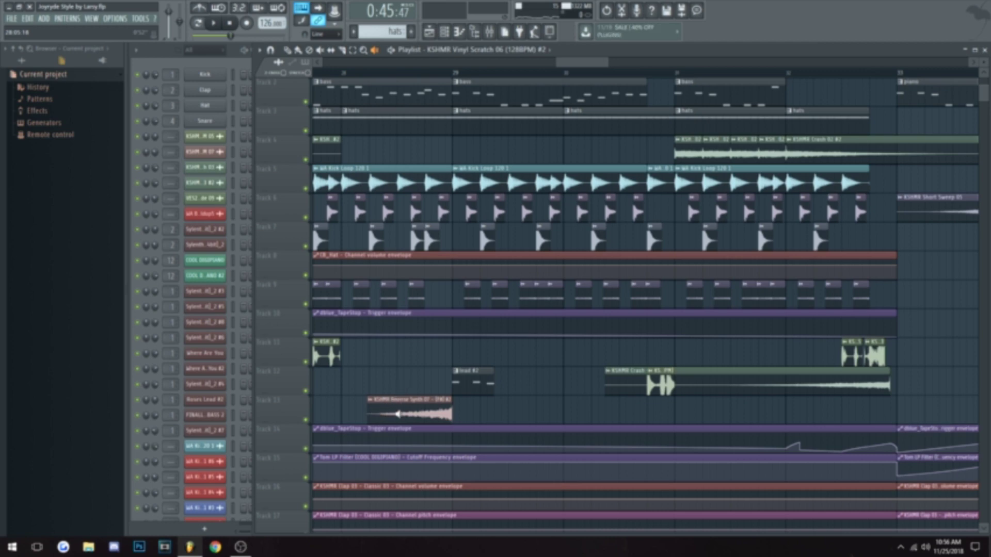
Audition the KSHMR Reverse Synth 07 clip before bar 29 and play the song briefly from there into bar 29
drag(371, 407, 372, 407)
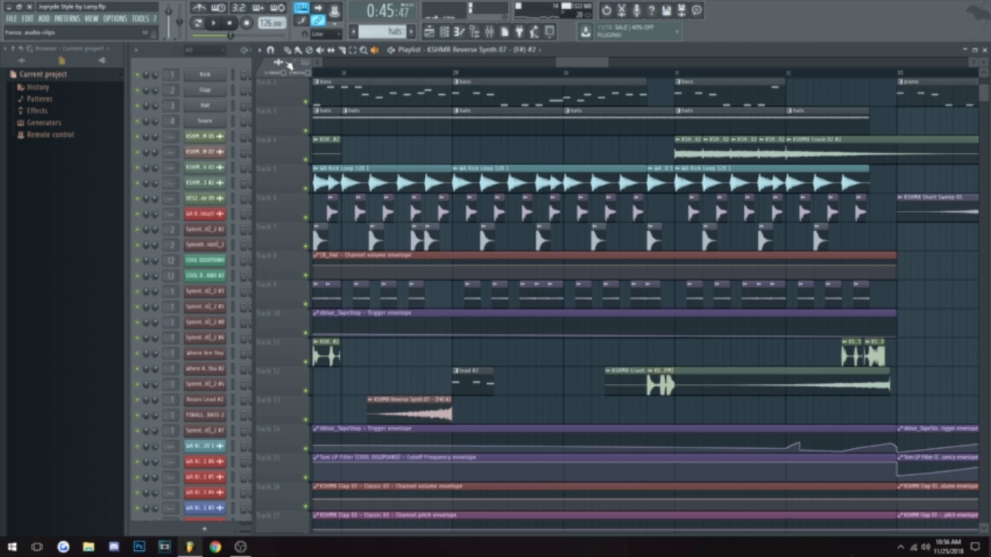
click(433, 72)
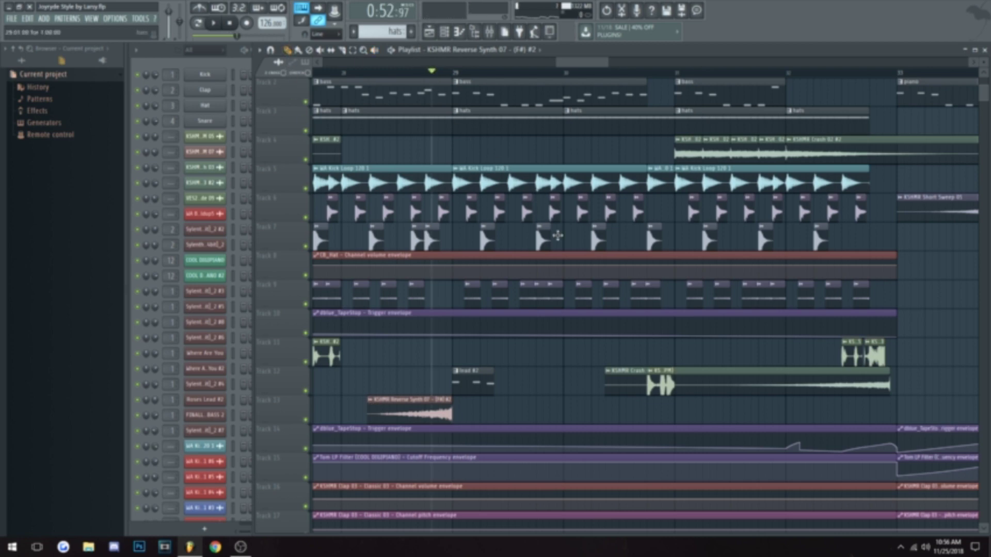
key(space)
key(space)
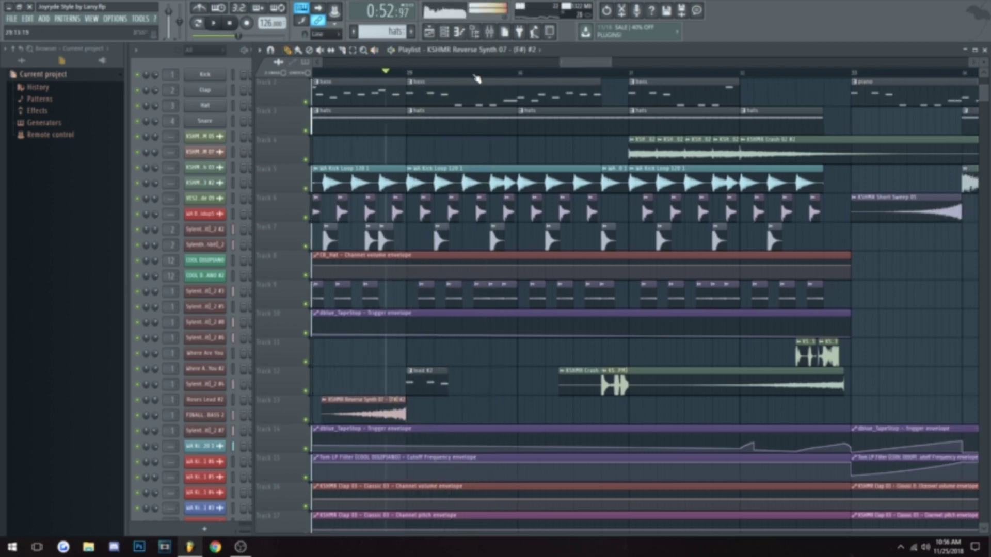
key(space)
Set the song position at bar 29 and audition the lead #3 and lead #2 patterns that start there
scroll(409, 95, up, 1)
click(407, 72)
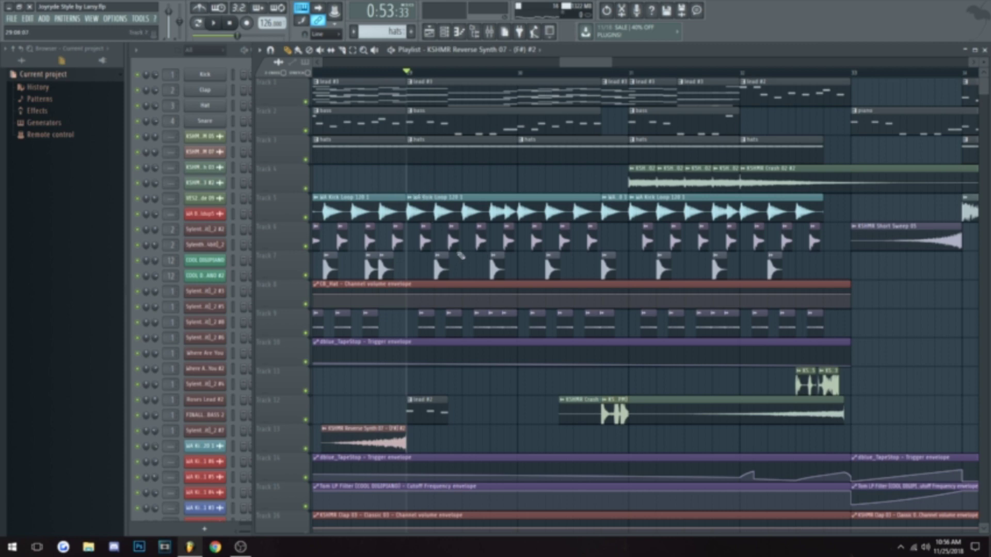
scroll(461, 255, up, 3)
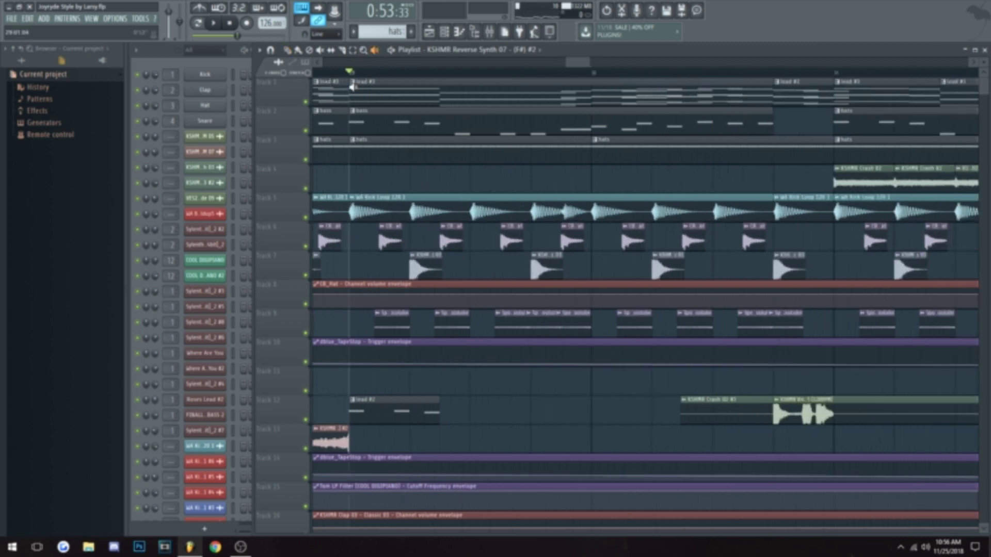
drag(349, 95, 349, 95)
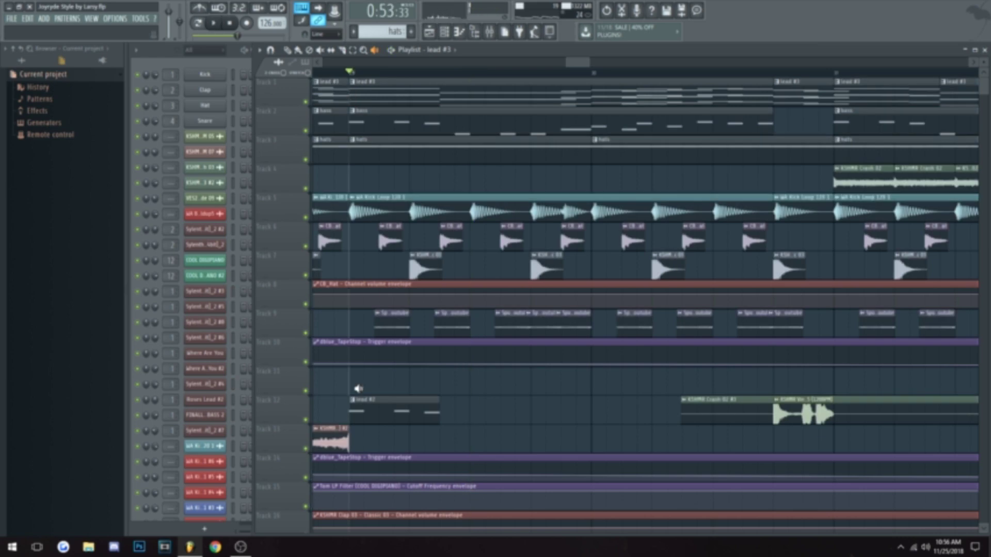
drag(349, 412, 349, 413)
scroll(431, 119, down, 2)
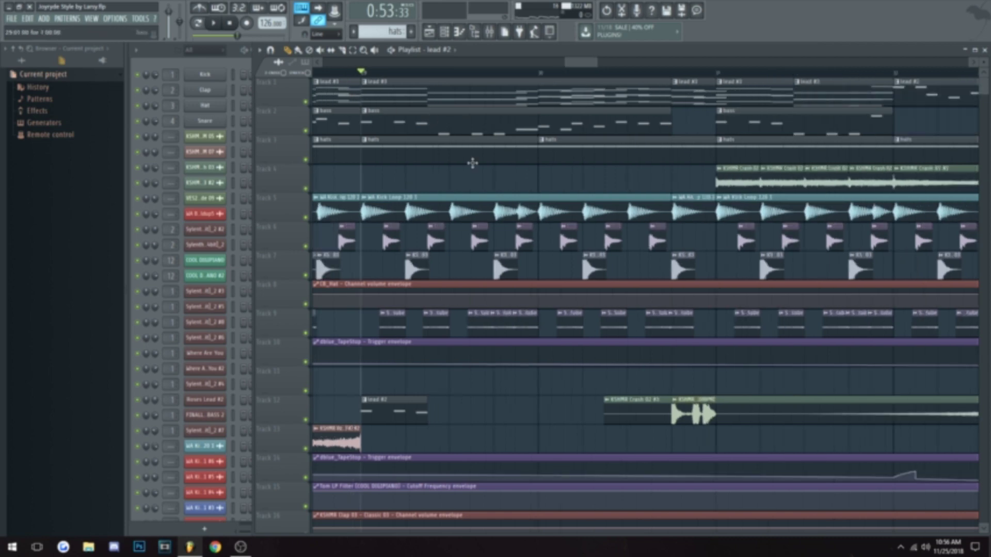
Play the song from bar 29 and follow the repeated KSHMR Crash 02 clips and vinyl scratches into bar 33
key(space)
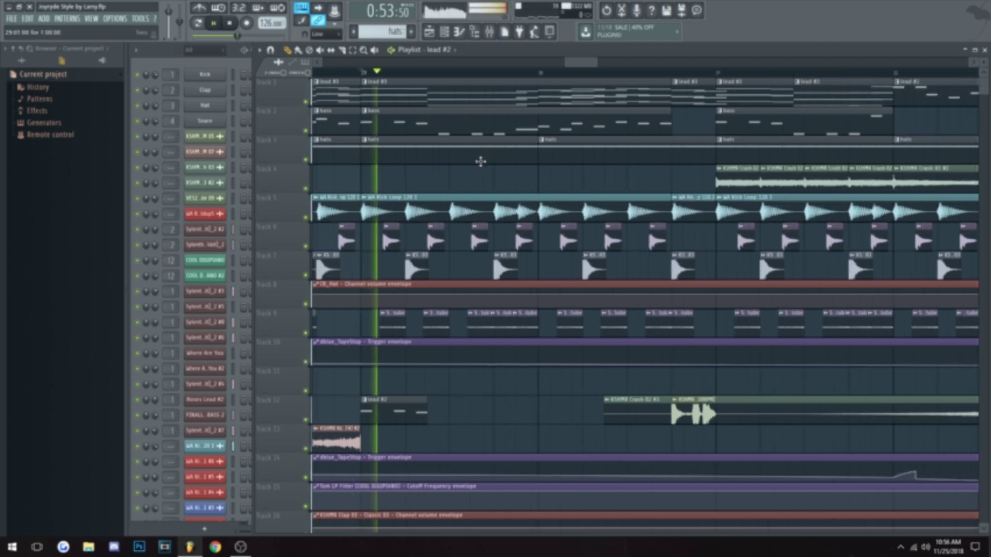
scroll(586, 107, right, 3)
scroll(586, 106, down, 2)
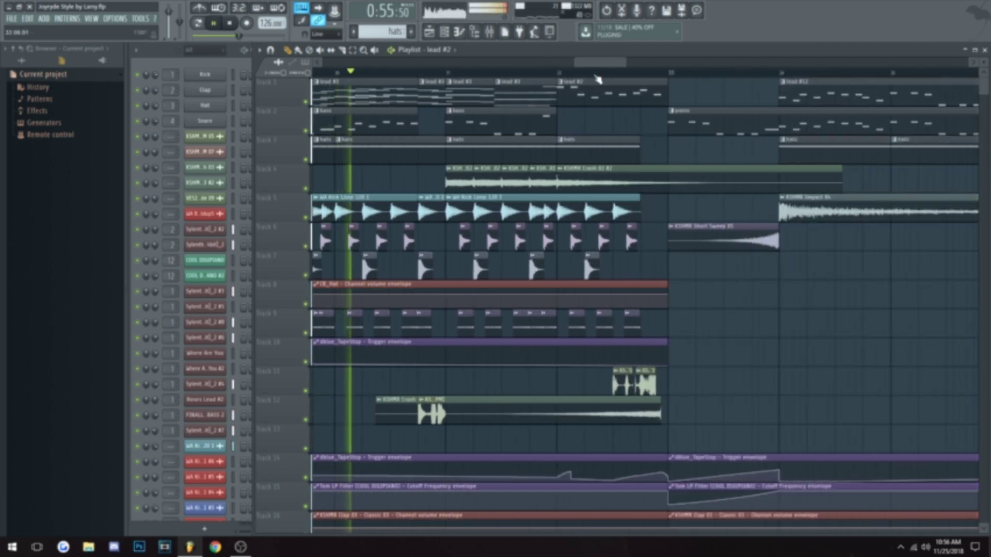
scroll(578, 155, left, 1)
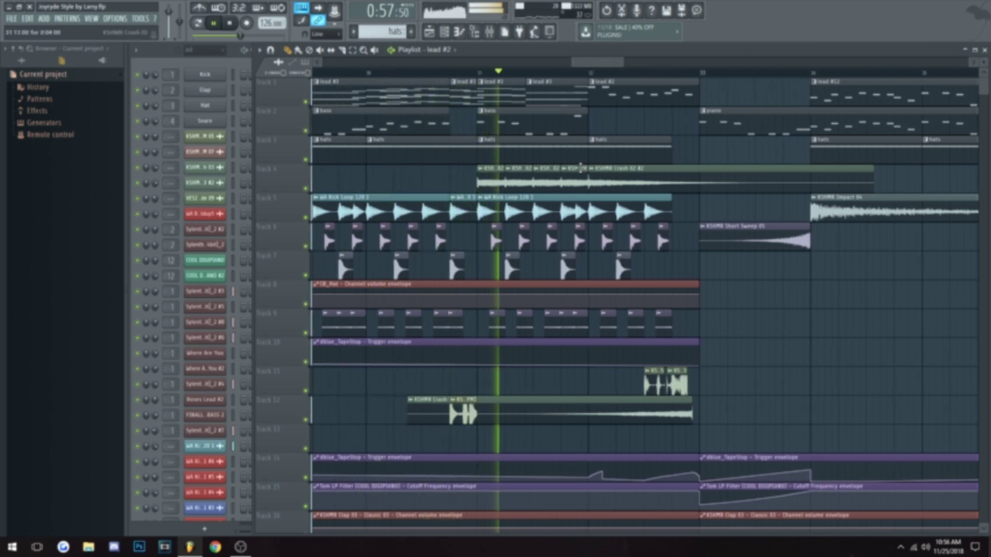
scroll(604, 178, right, 3)
scroll(604, 178, down, 1)
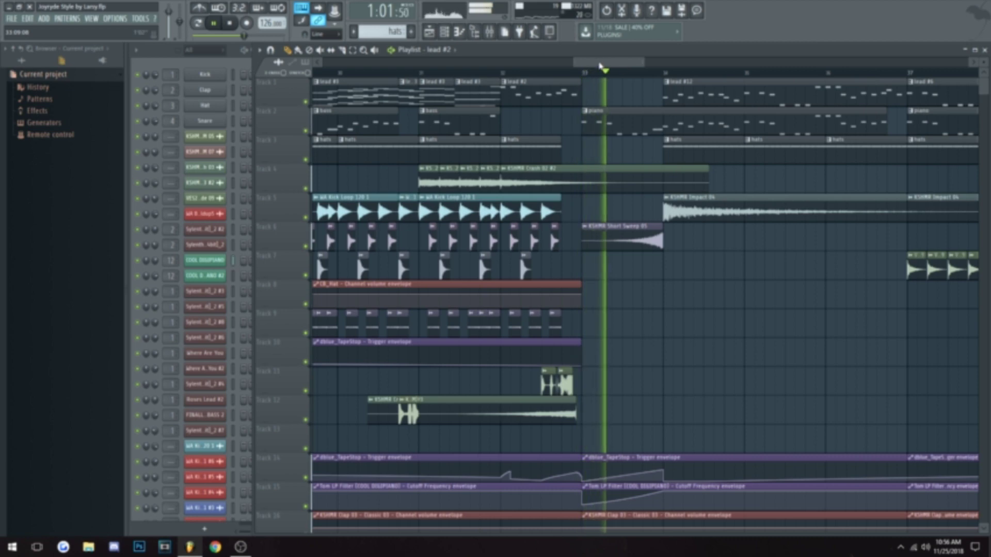
Follow the playback from the piano section at bar 33 to bar 39, examine the automation tracks below, and stop
scroll(616, 68, right, 3)
scroll(612, 66, right, 3)
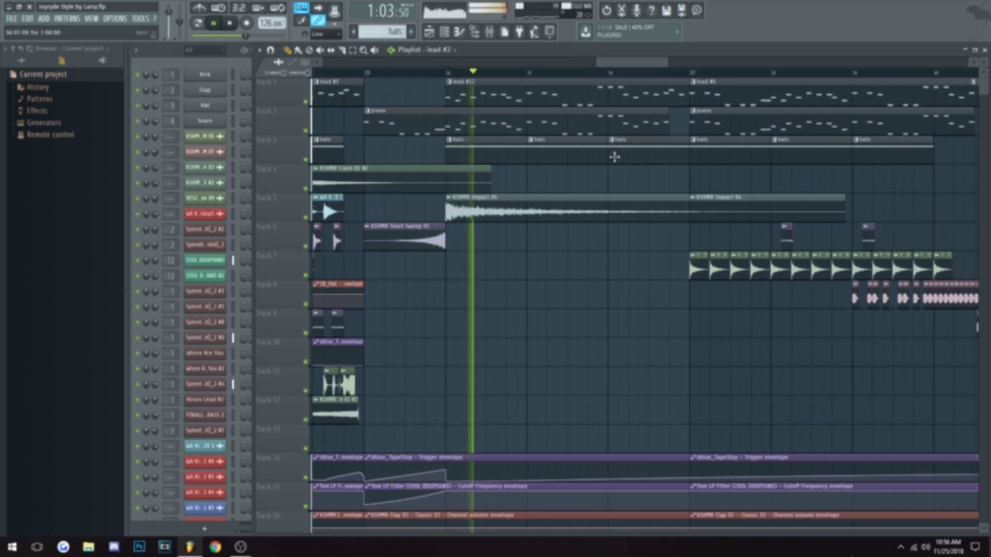
scroll(588, 288, down, 1)
scroll(581, 290, down, 3)
scroll(578, 290, down, 2)
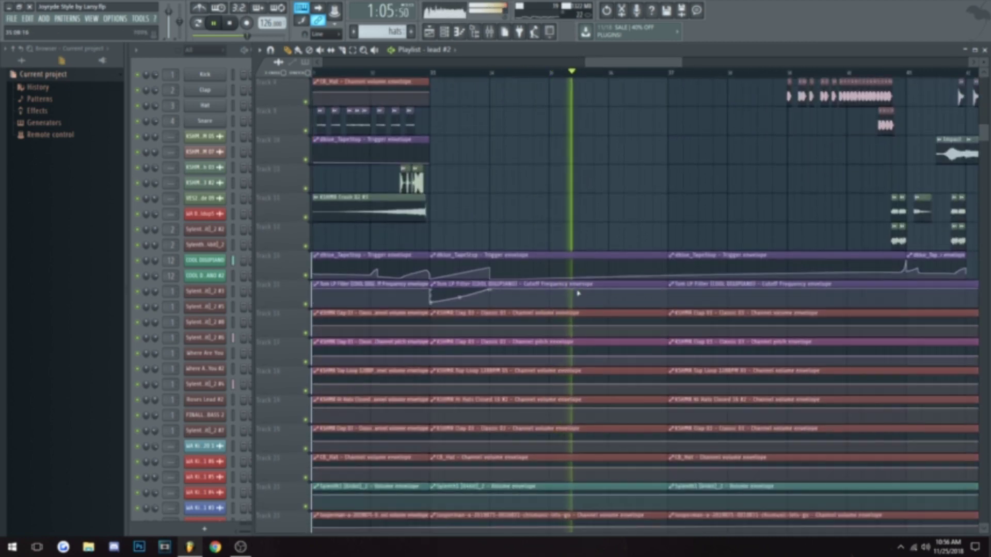
scroll(579, 302, up, 7)
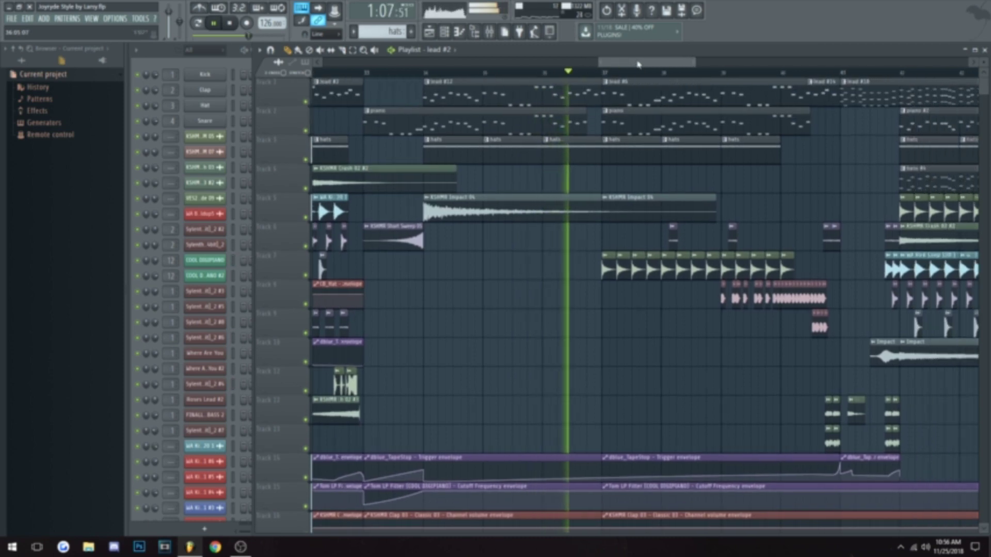
scroll(624, 70, right, 3)
scroll(610, 188, down, 2)
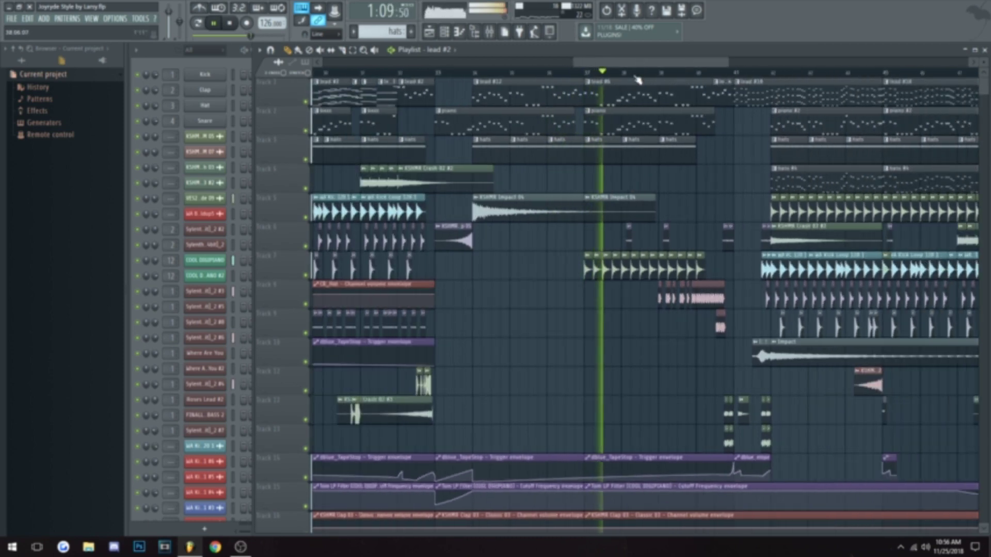
scroll(593, 129, right, 2)
scroll(586, 198, up, 3)
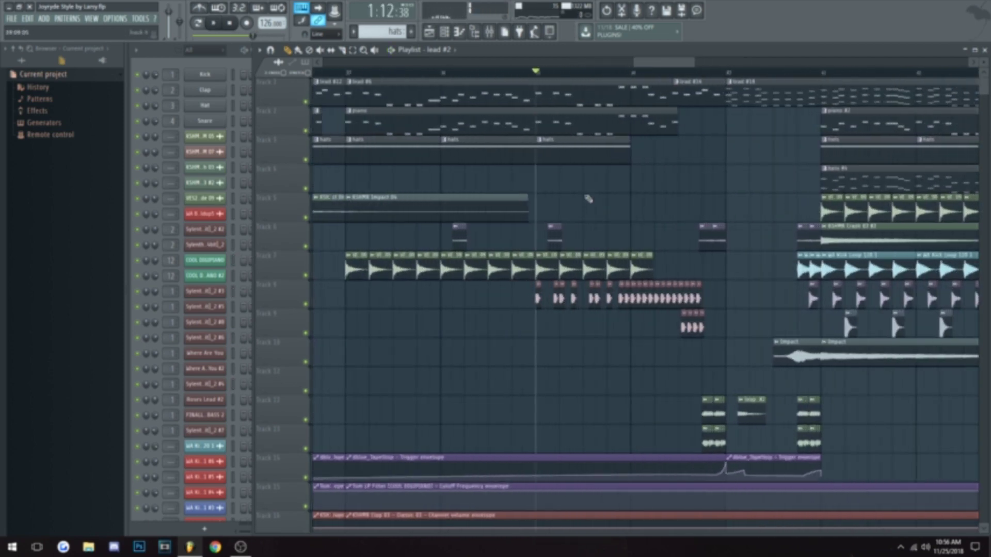
Open the channel settings of the KSHMR Tight Snare 14 (F) clip at bar 39 and close them again
scroll(503, 336, down, 3)
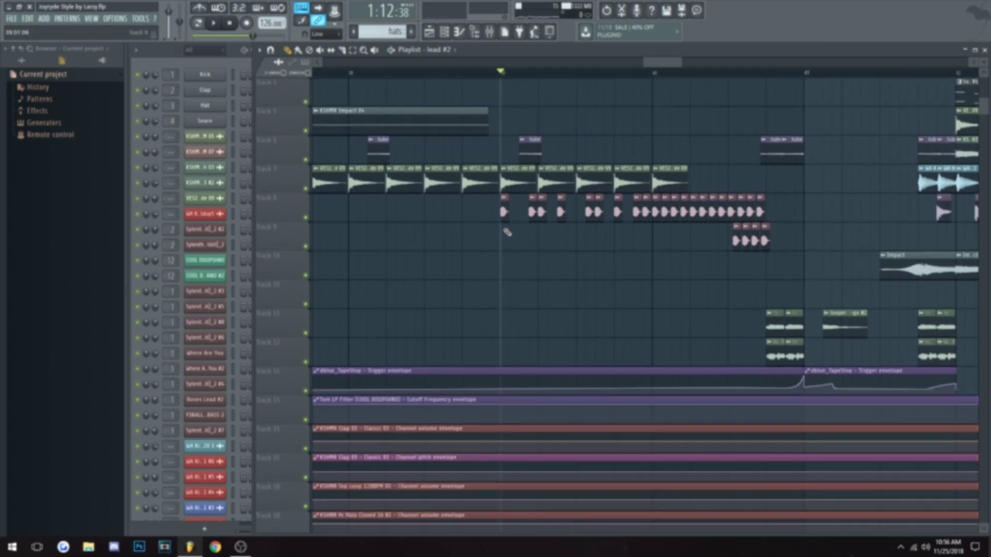
scroll(507, 232, up, 3)
double_click(507, 211)
click(422, 364)
Play the snare build-up from bar 39, follow it into the second drop at bar 42, and stop
click(497, 177)
key(space)
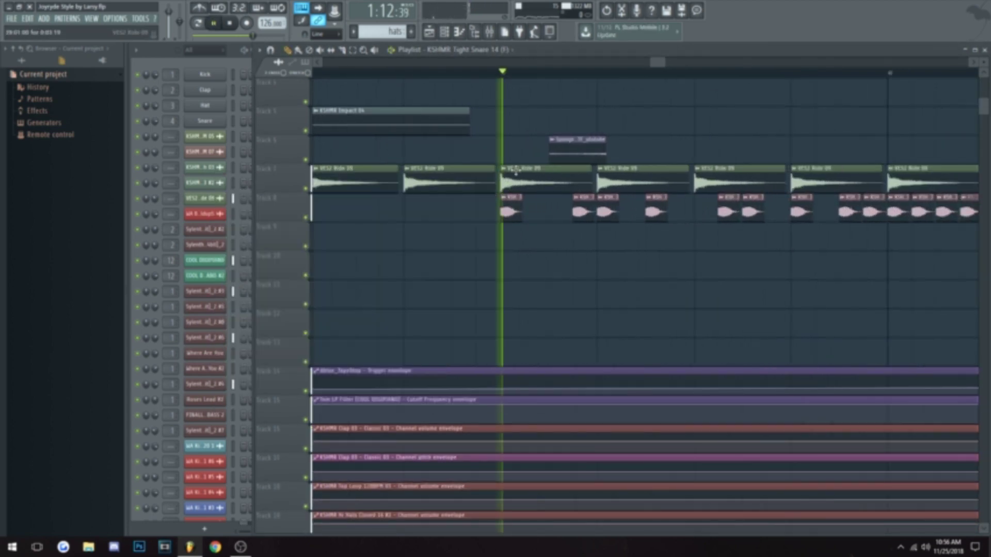
drag(654, 64, 673, 66)
scroll(673, 80, down, 3)
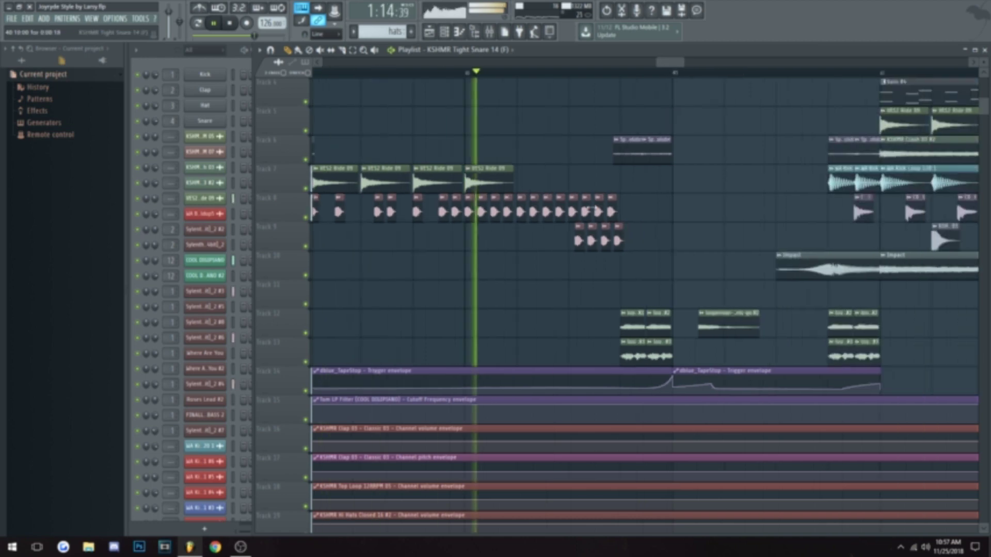
scroll(703, 303, up, 3)
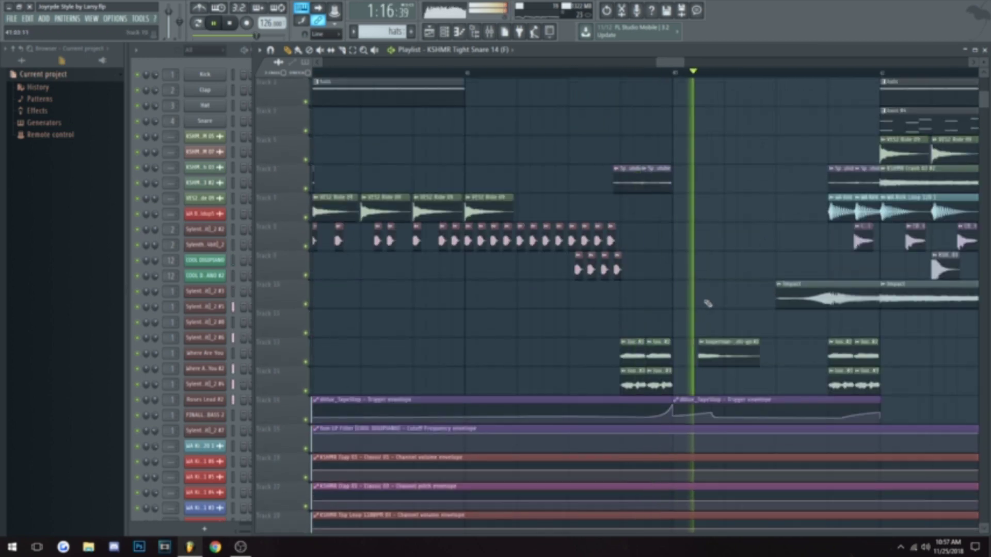
scroll(694, 65, down, 3)
scroll(694, 64, up, 2)
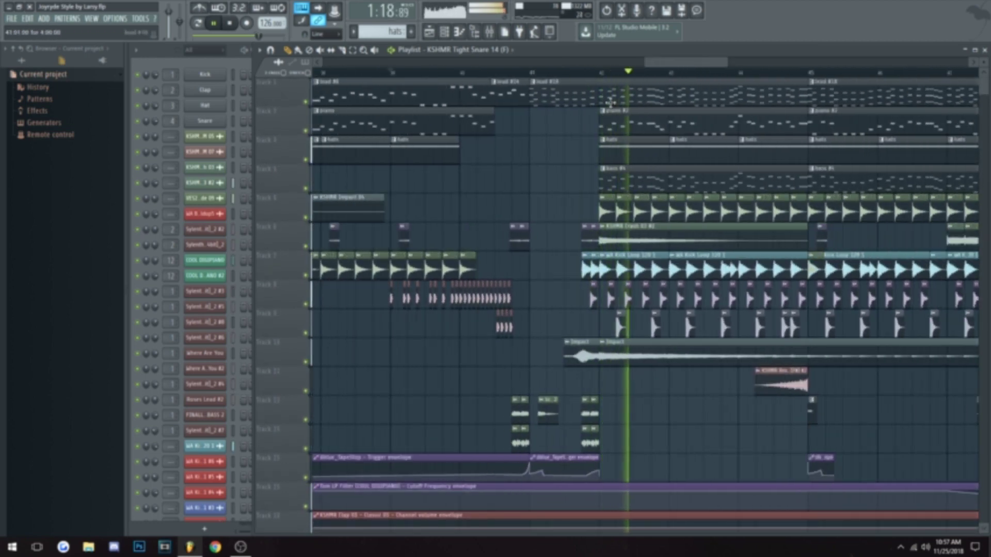
key(space)
Inspect the lead #18 pattern in the channel rack and set the song position to bar 42
click(230, 64)
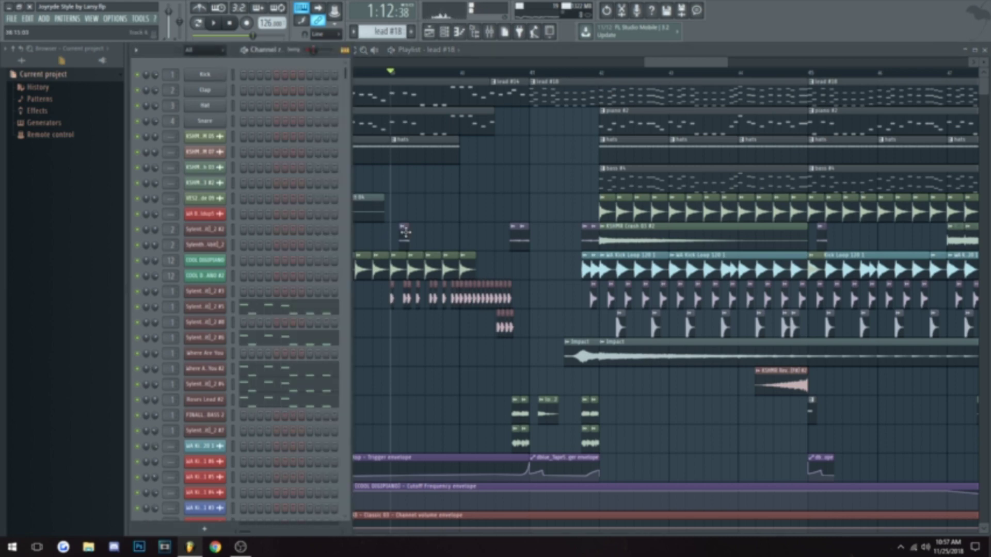
click(671, 68)
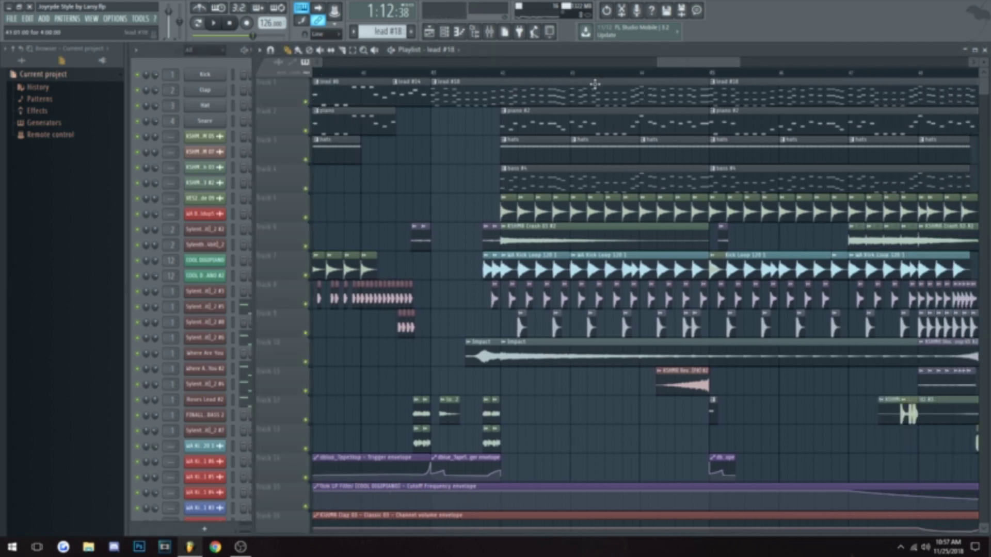
mouse_move(622, 72)
mouse_down()
mouse_move(683, 80)
mouse_move(508, 95)
mouse_up()
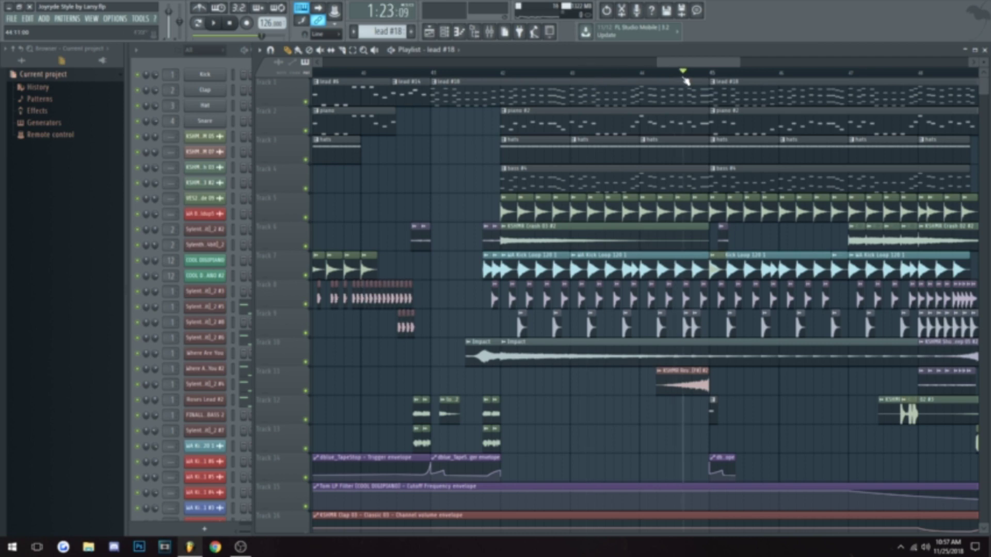
Select the bass #4 pattern at bar 42 and audition it alone in pattern mode
click(510, 186)
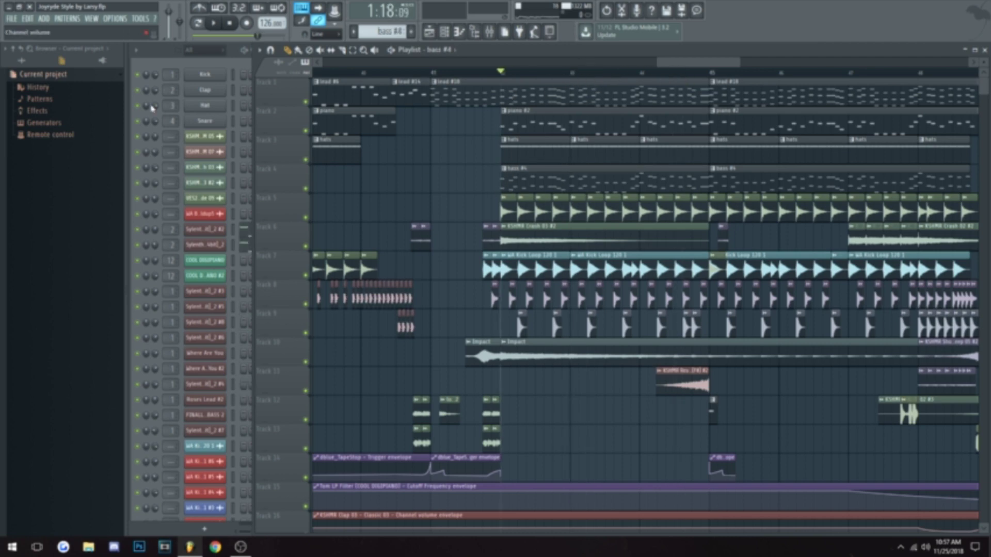
click(179, 65)
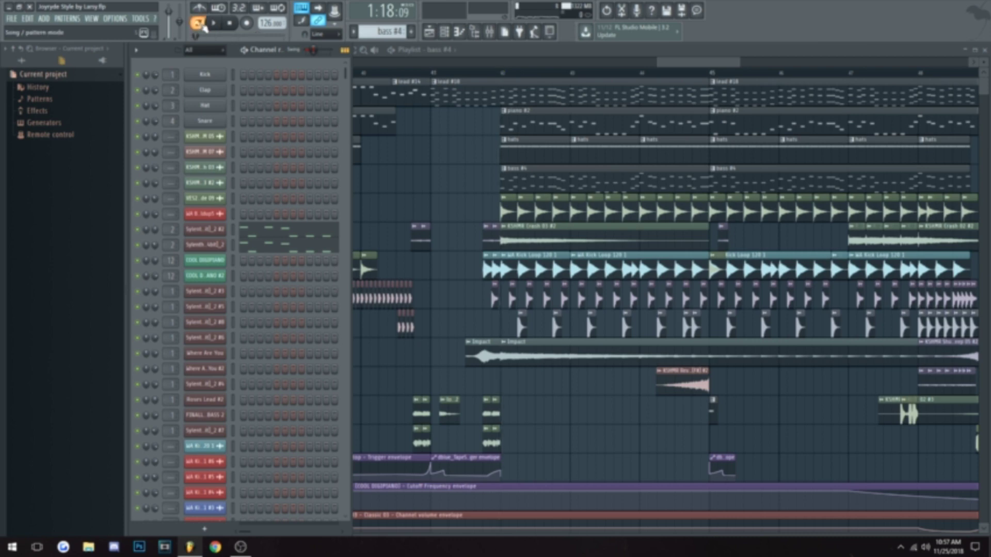
key(space)
key(space)
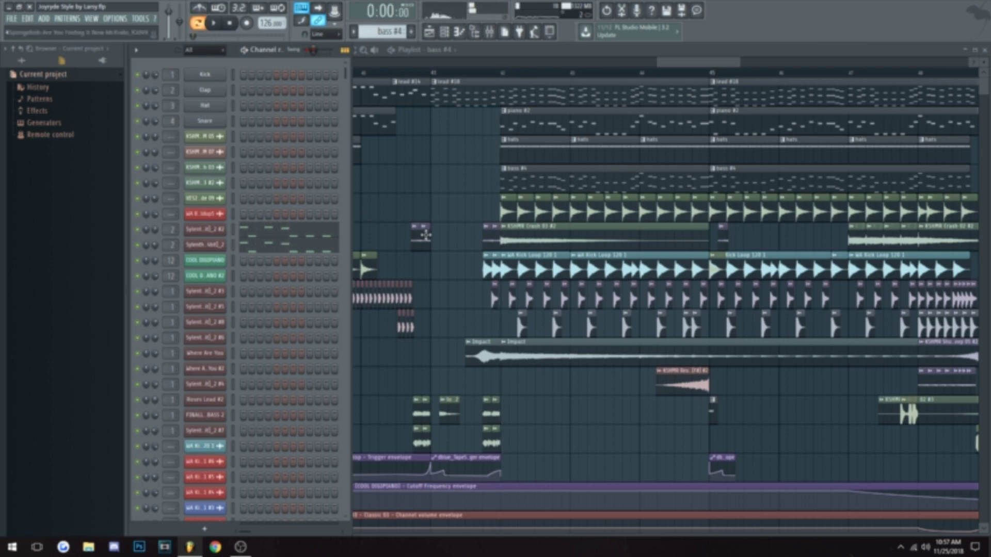
Return to song mode, play from just before bar 42, and follow the second drop's leads, bass and kick loops to bar 47
click(505, 78)
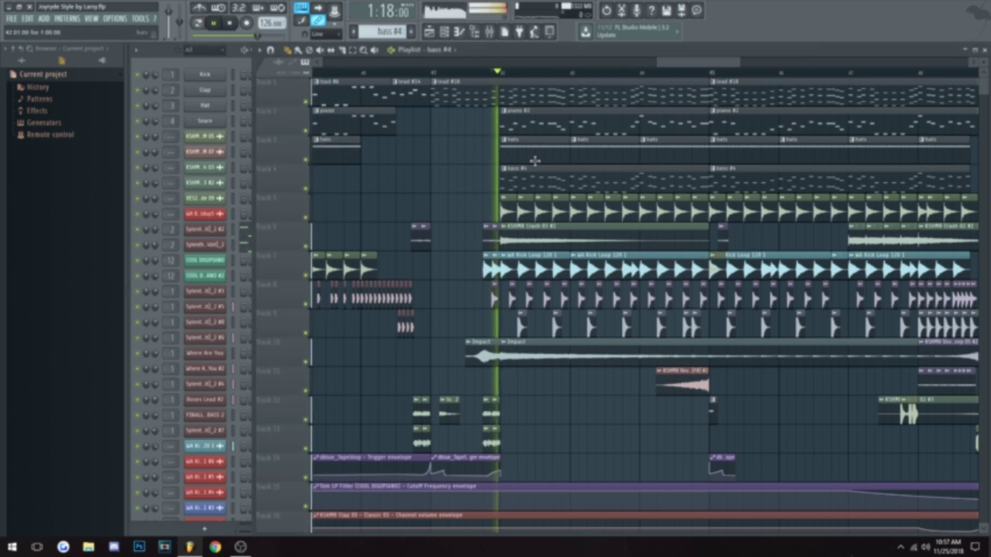
scroll(615, 183, right, 3)
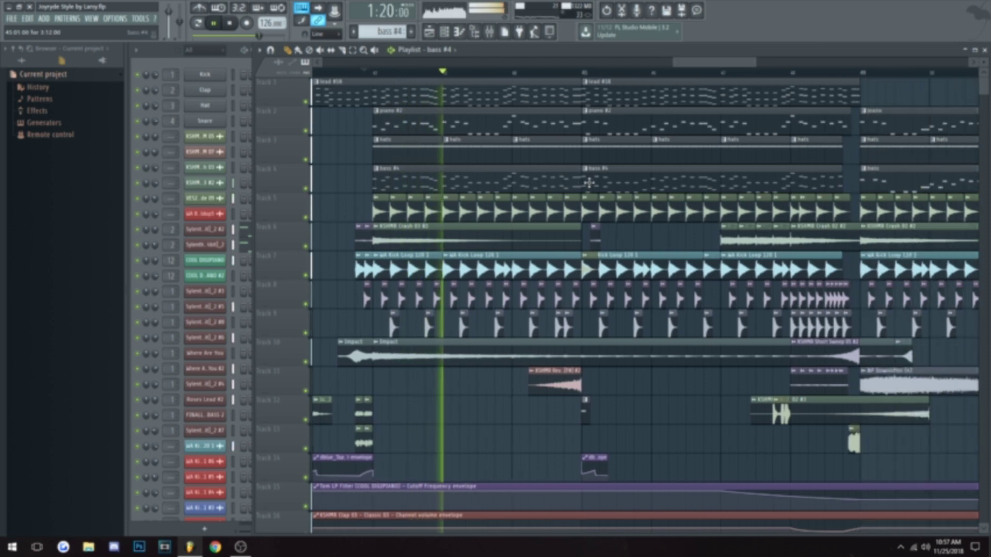
scroll(615, 183, down, 2)
scroll(615, 182, right, 1)
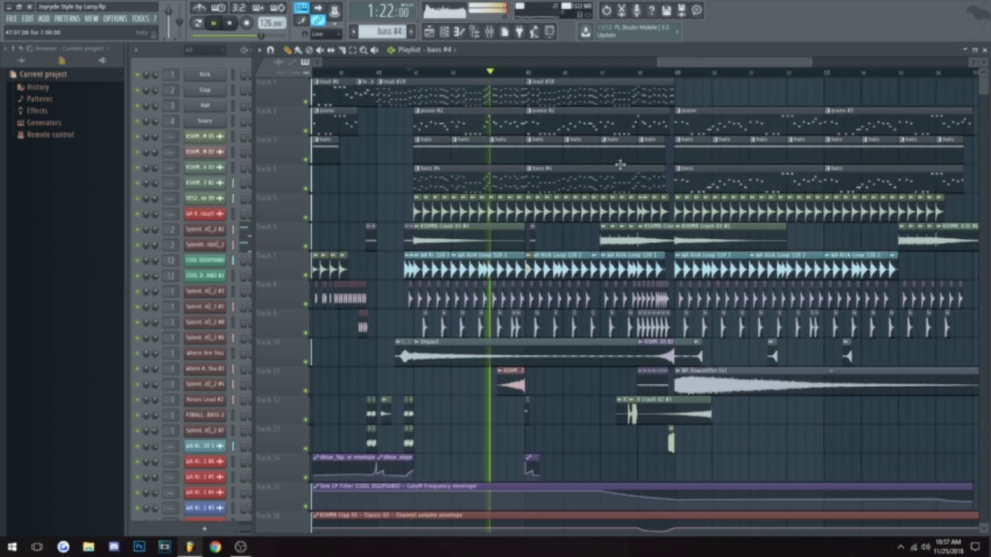
scroll(612, 177, up, 3)
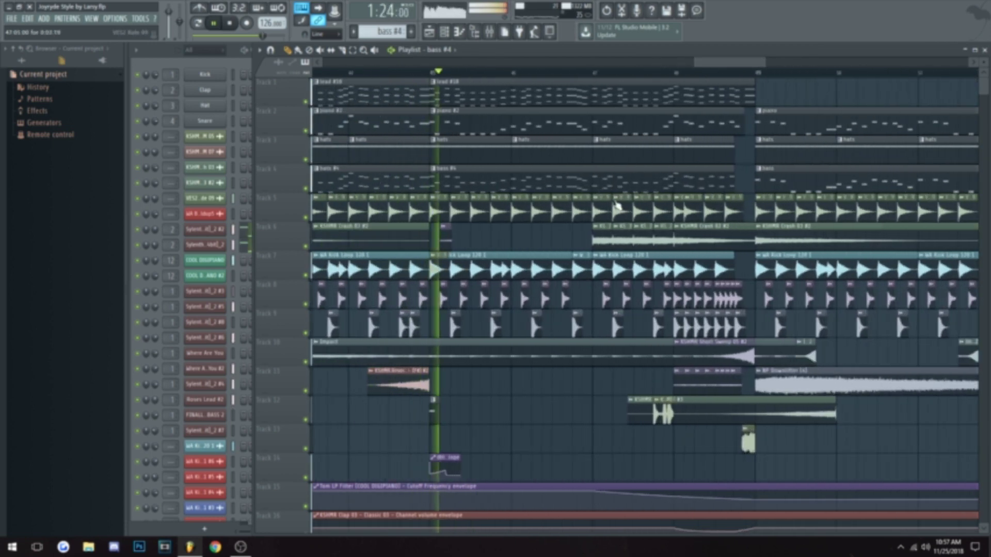
scroll(670, 165, down, 2)
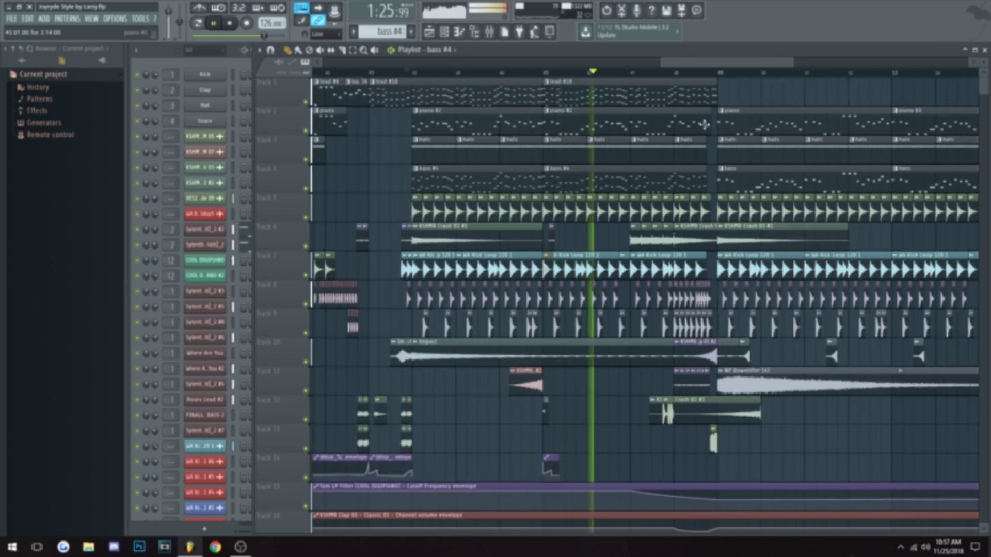
scroll(628, 89, right, 2)
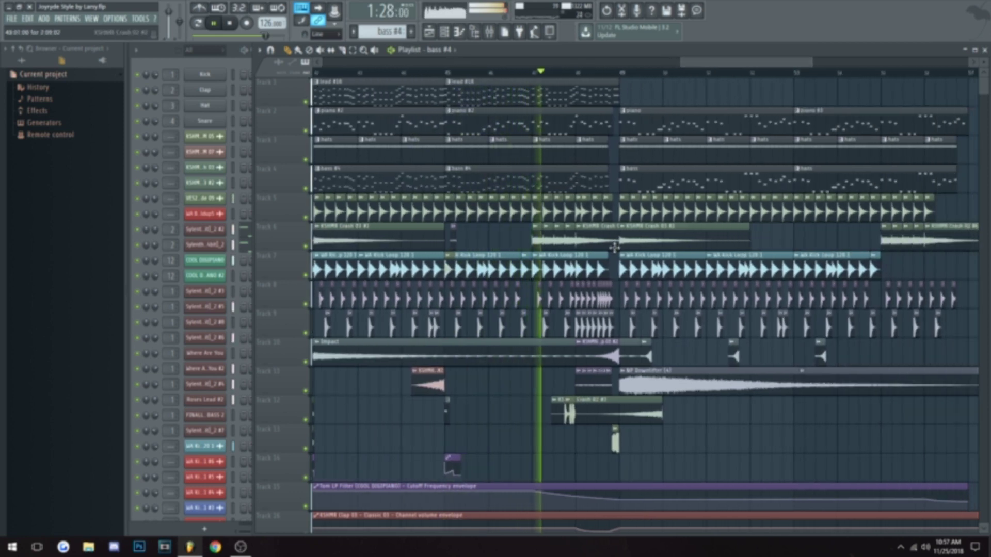
Follow the effect clips and automation envelopes around bar 49 during playback, and stop
scroll(624, 227, down, 4)
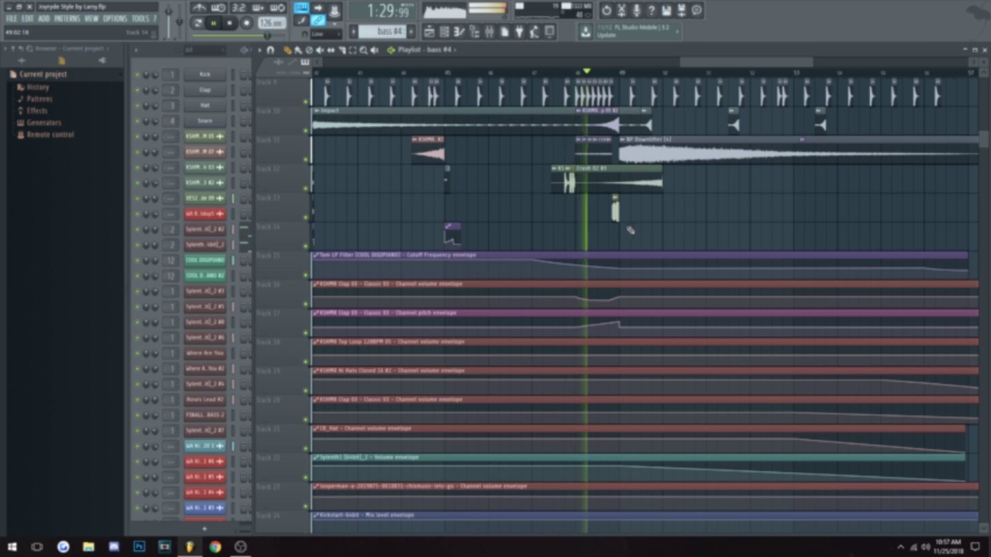
ctrl+scroll(682, 251, down, 2)
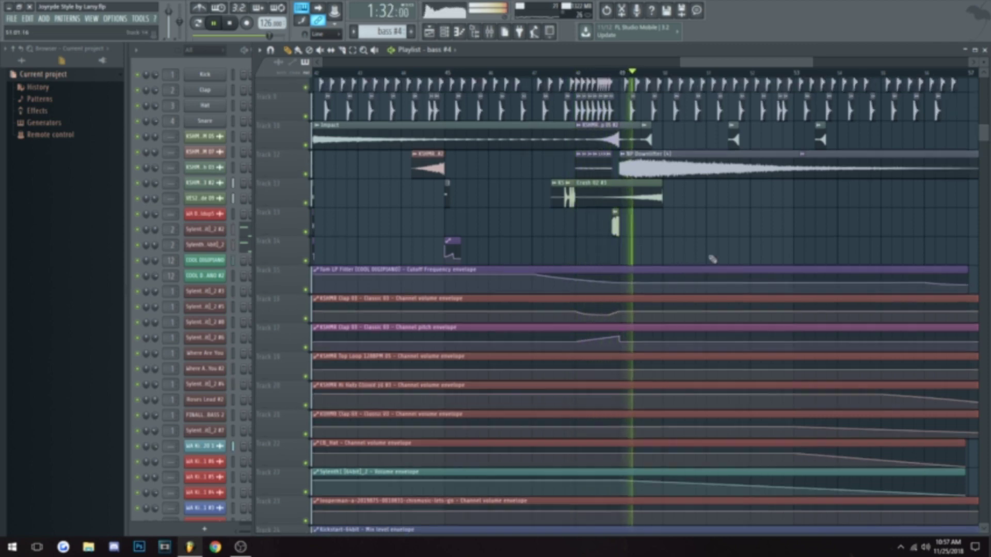
scroll(712, 259, up, 4)
ctrl+scroll(744, 250, down, 1)
key(space)
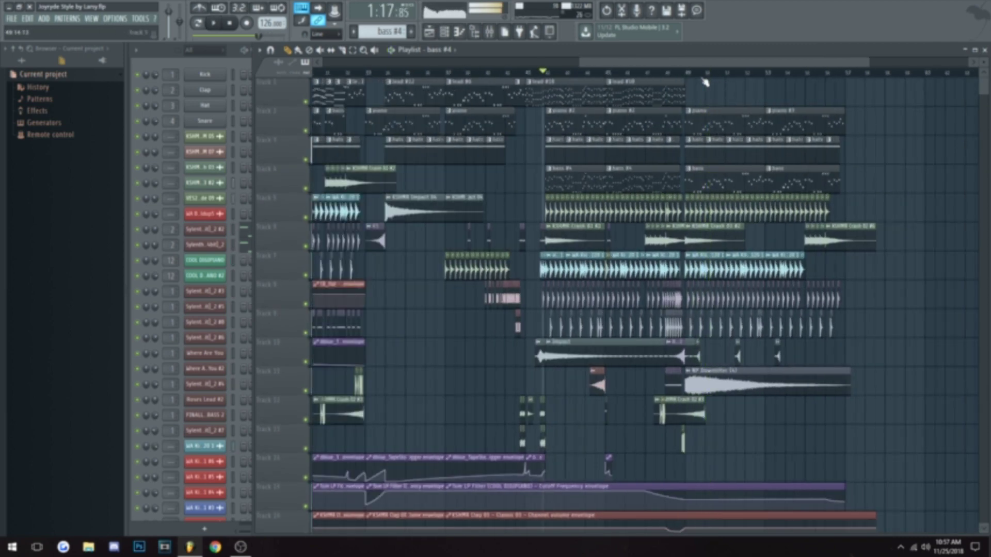
Set the song position to bar 49 and select the piano pattern that starts there
drag(700, 76, 740, 91)
ctrl+scroll(701, 150, up, 2)
click(701, 118)
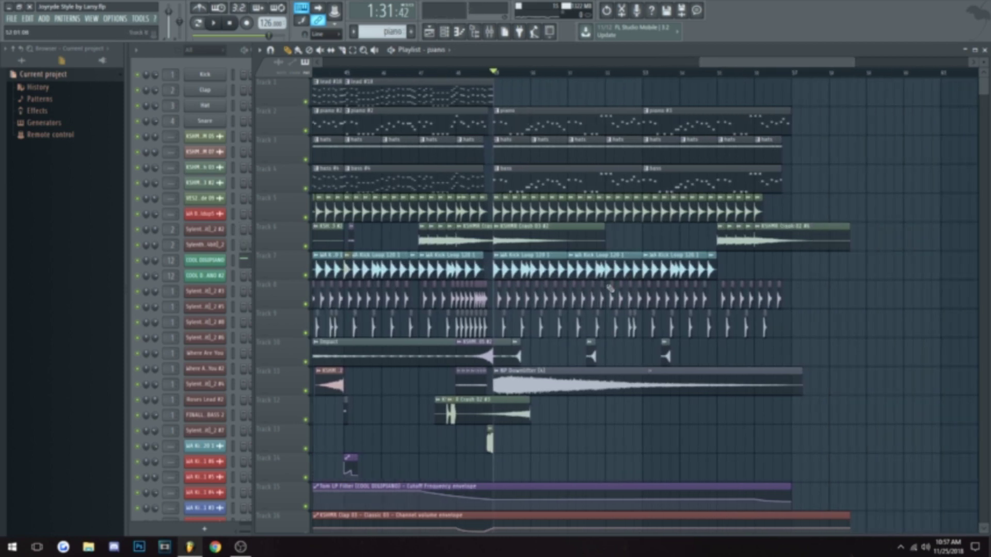
Examine the outro from bar 49 and the automation envelopes on the tracks below the arrangement
ctrl+scroll(609, 287, down, 1)
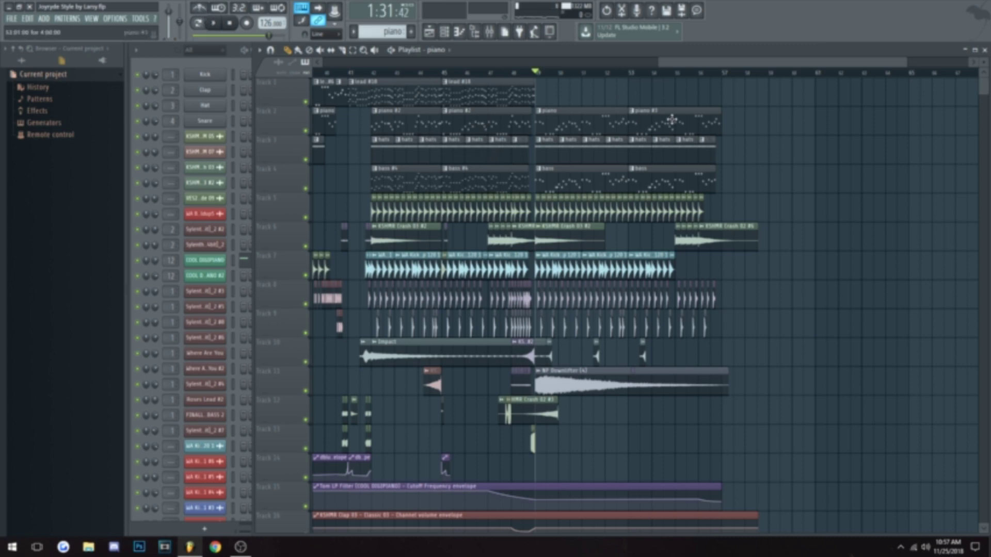
scroll(603, 248, down, 4)
scroll(550, 282, up, 1)
ctrl+scroll(549, 289, down, 1)
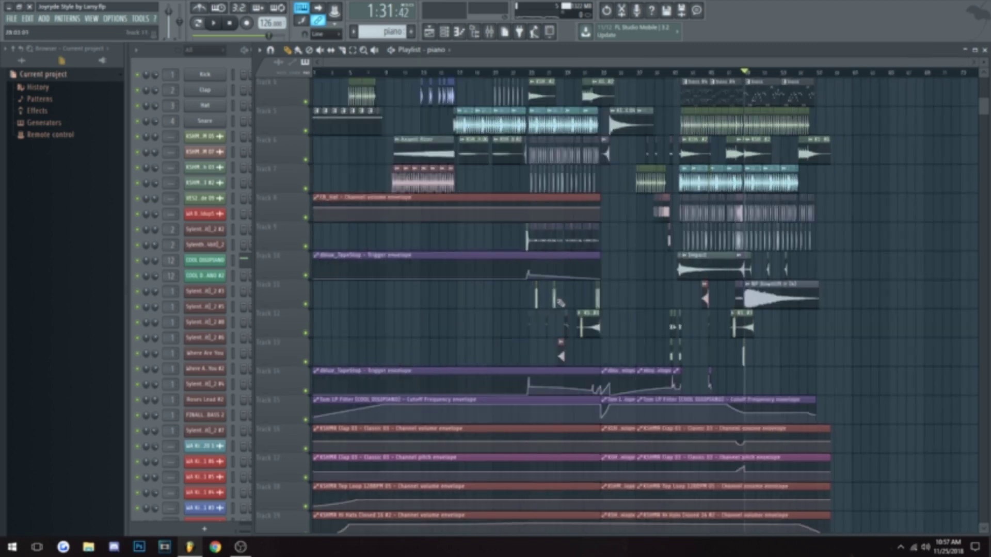
scroll(553, 306, down, 1)
scroll(553, 305, down, 6)
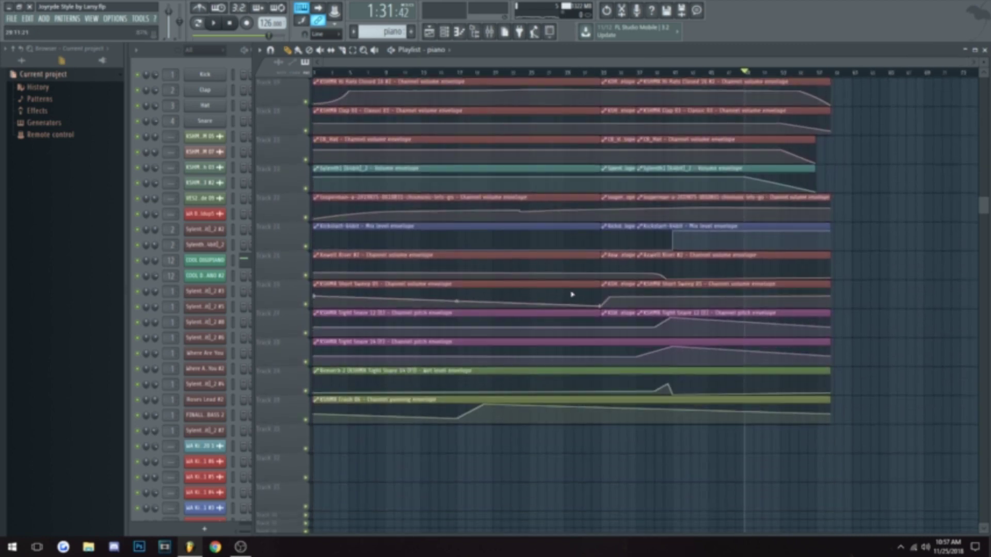
scroll(596, 382, up, 6)
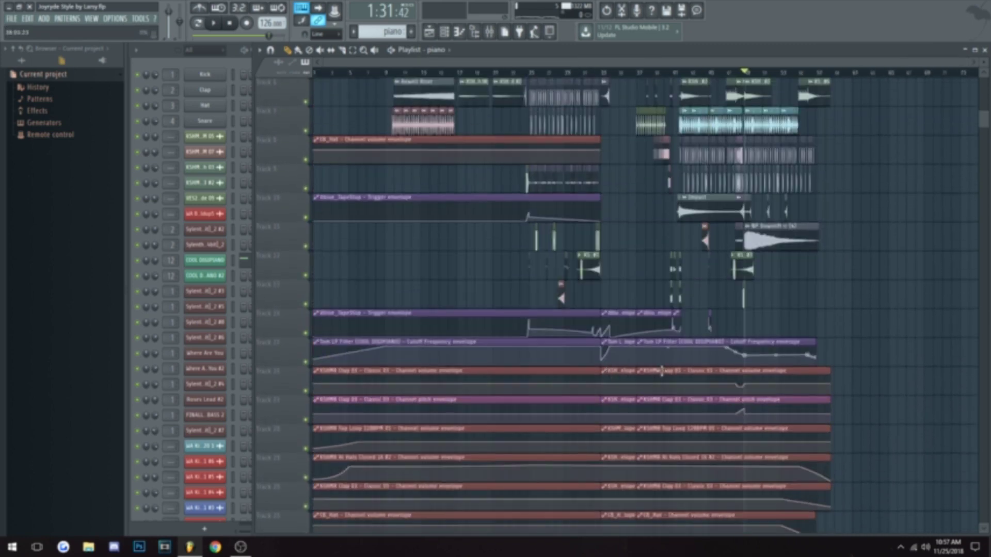
Move the song position back into the snare build-up between bars 39 and 41
ctrl+scroll(698, 370, up, 2)
click(531, 73)
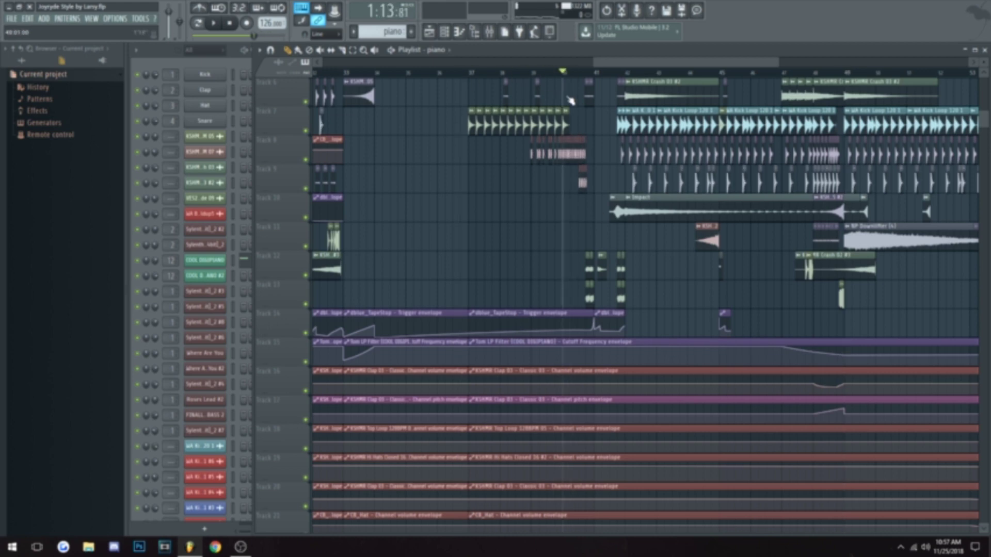
ctrl+scroll(536, 234, up, 4)
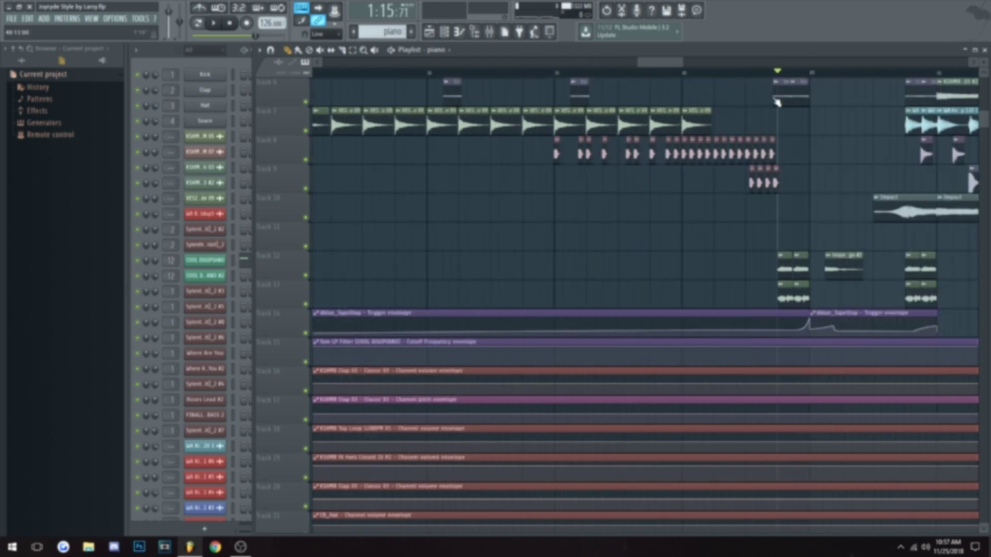
click(632, 72)
click(569, 72)
Examine how the volume, pitch, mix level and reverb automation envelopes change from the build-up through the outro
scroll(554, 305, down, 3)
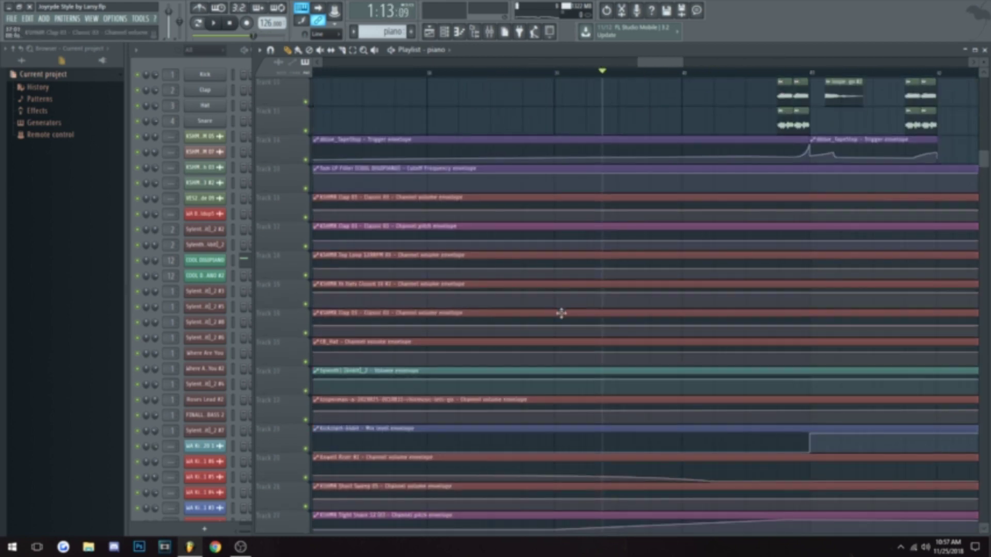
ctrl+scroll(564, 325, down, 3)
ctrl+scroll(564, 326, down, 2)
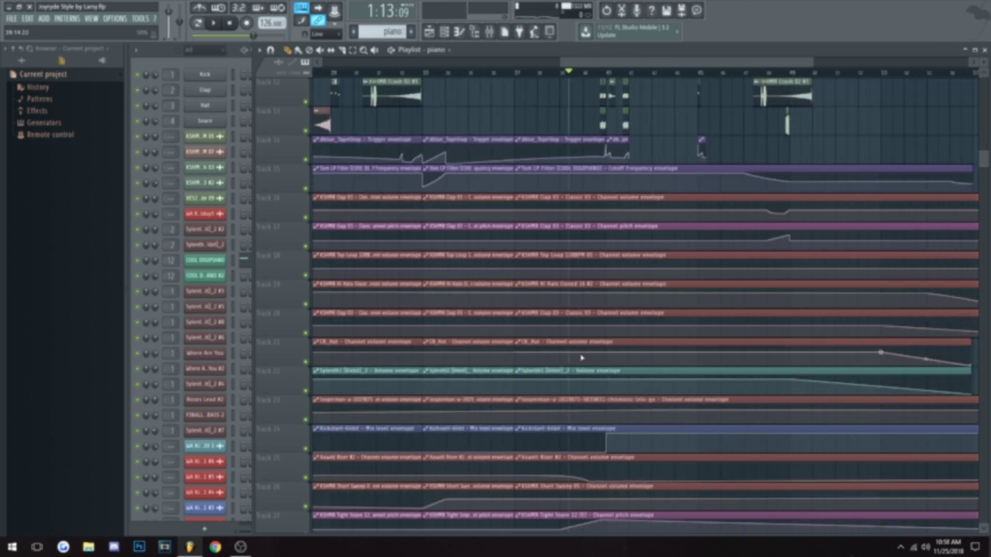
scroll(585, 361, down, 2)
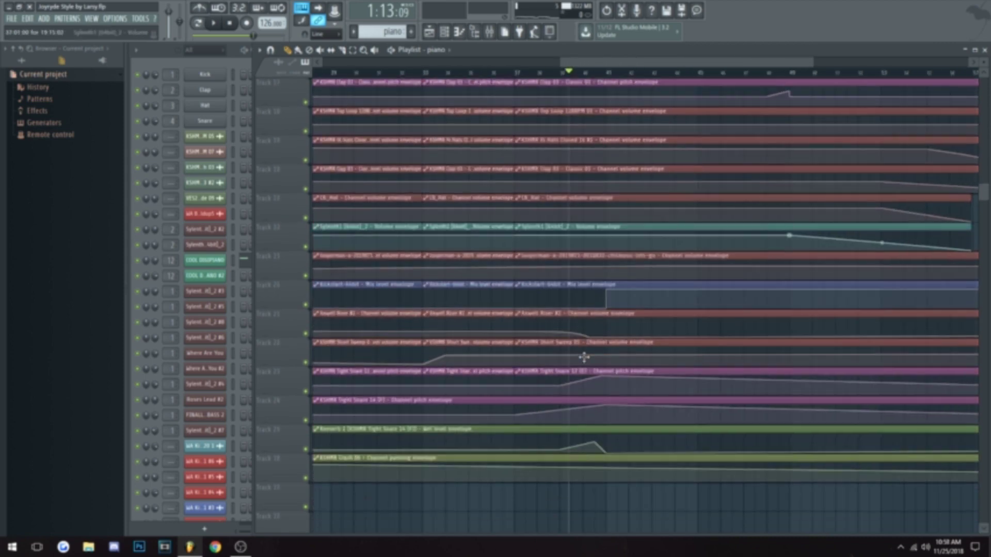
scroll(584, 357, up, 3)
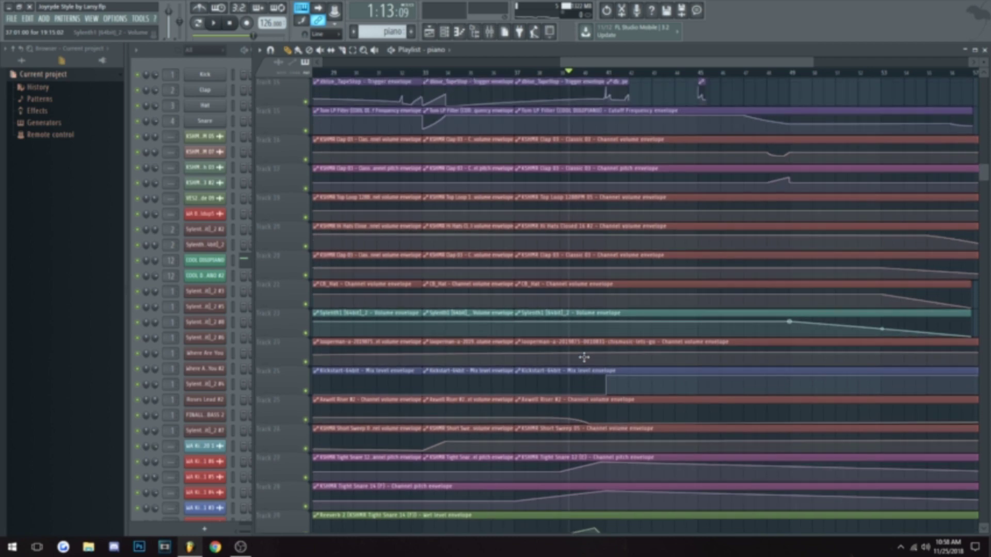
scroll(585, 360, up, 5)
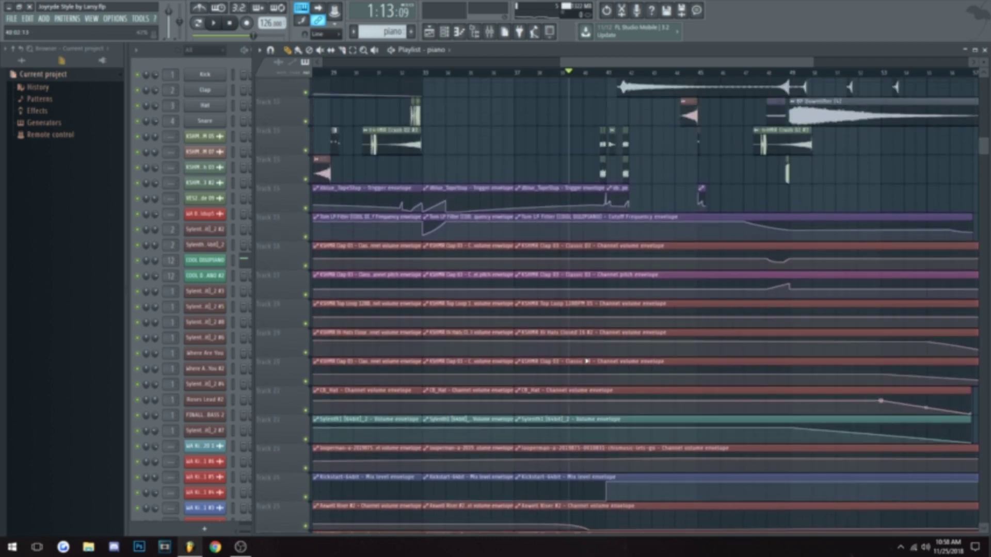
ctrl+scroll(598, 355, down, 1)
scroll(599, 355, up, 1)
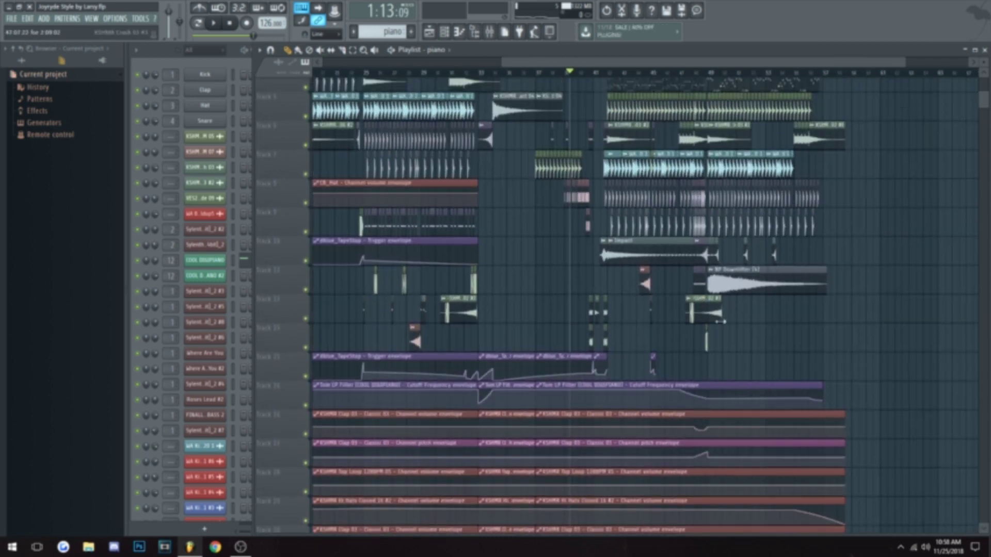
Set the song position to about bar 47 and show the wider arrangement through the outro
ctrl+scroll(713, 313, up, 3)
mouse_move(646, 73)
mouse_down()
mouse_move(713, 71)
mouse_move(645, 72)
mouse_up()
scroll(668, 183, up, 2)
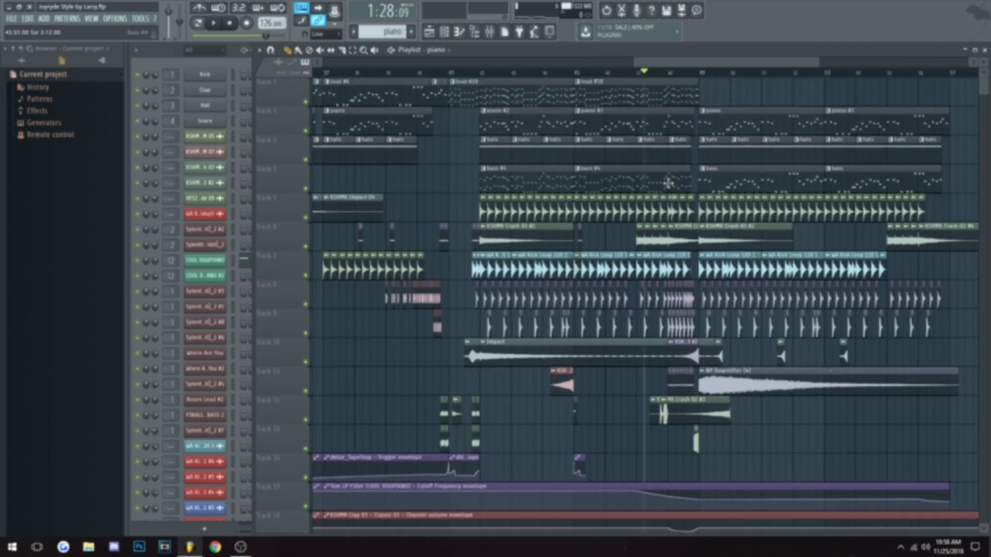
ctrl+scroll(517, 98, down, 4)
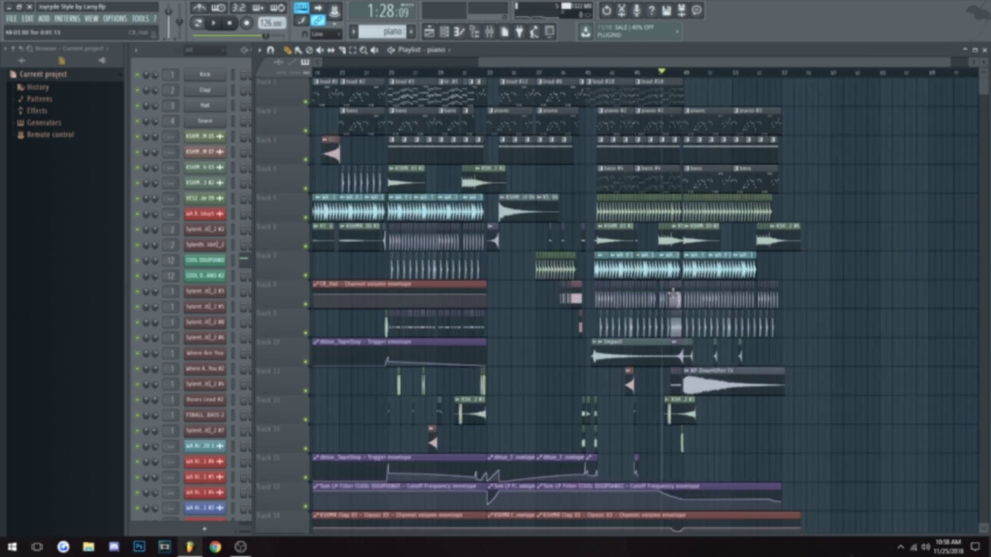
drag(477, 66, 951, 62)
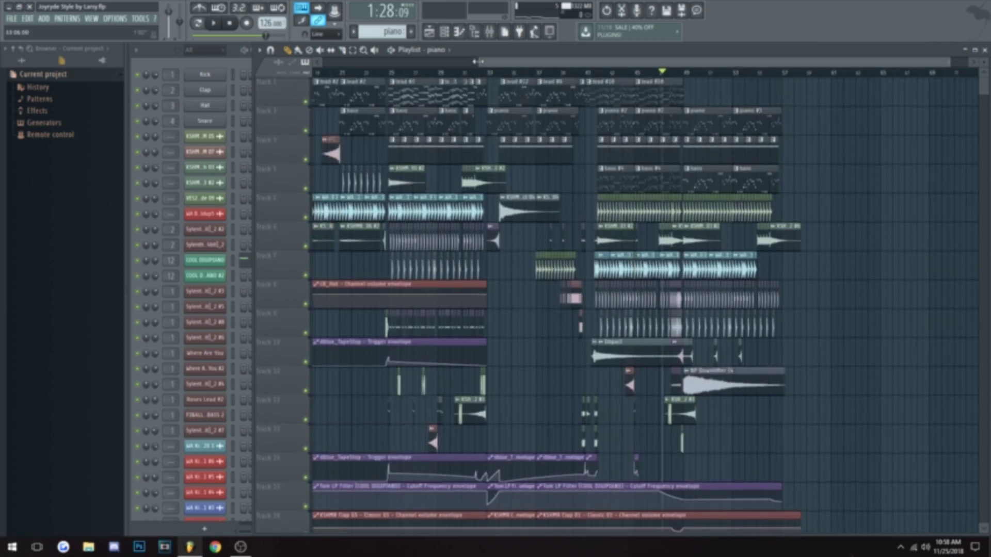
Show the mixer, inspect the Maximus settings on the master track, and hide the plugin and mixer again
click(92, 18)
click(106, 68)
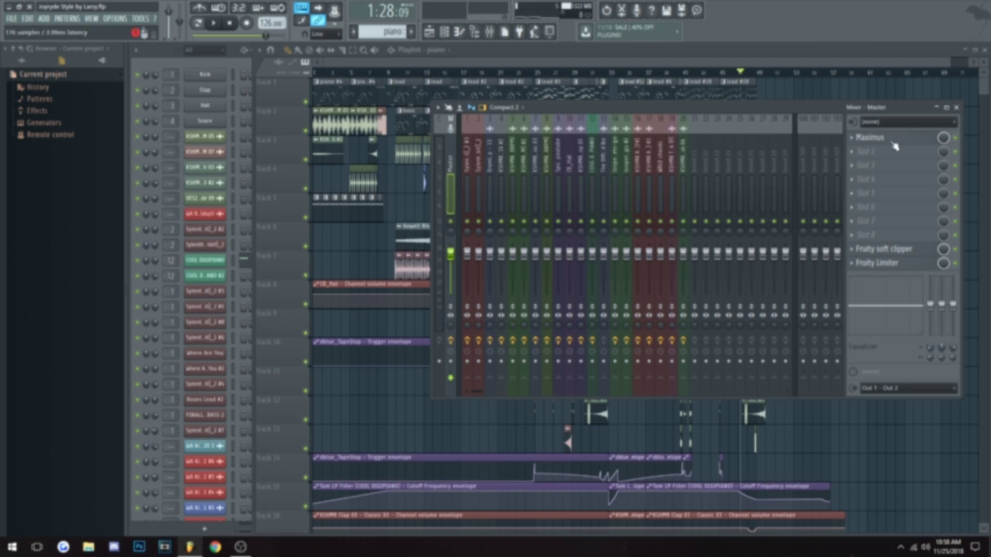
click(848, 137)
click(460, 281)
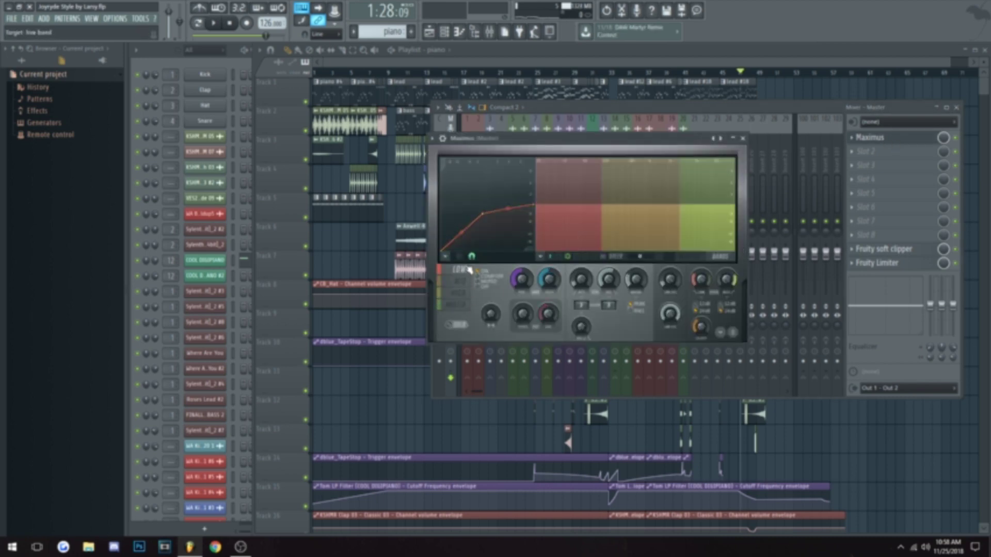
click(743, 138)
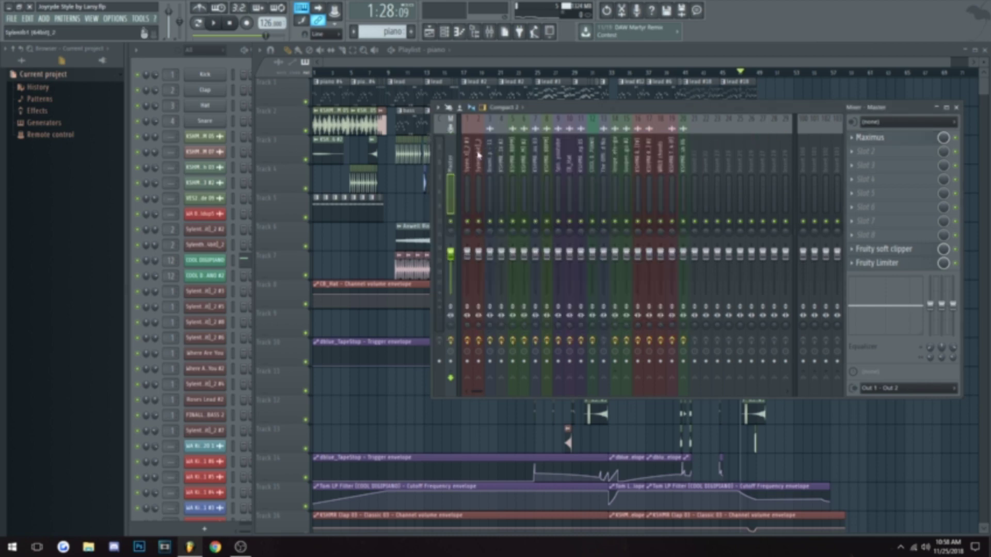
key(F9)
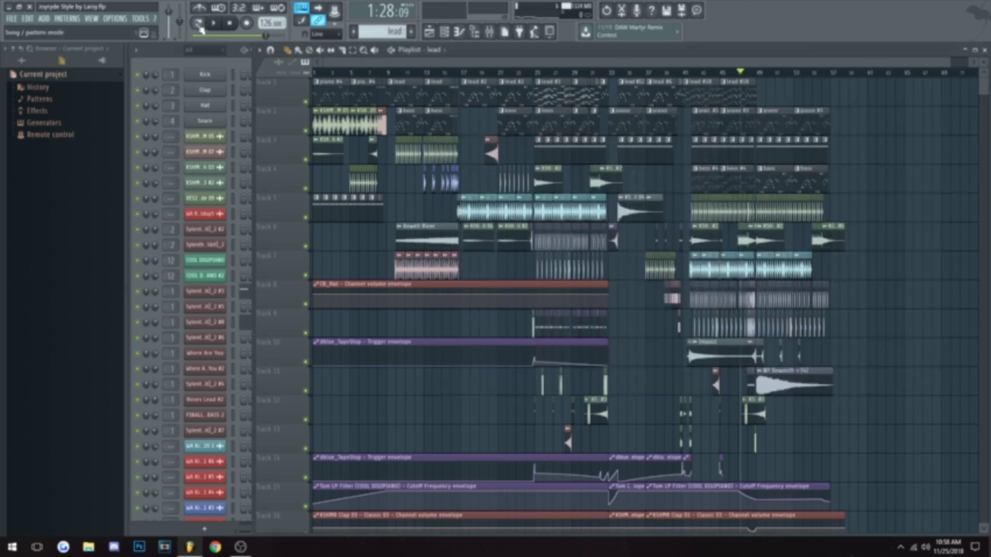
Switch playback to pattern mode, play the lead pattern with the mixer shown, and select the lead's mixer track before stopping
click(199, 24)
click(92, 18)
click(103, 69)
key(space)
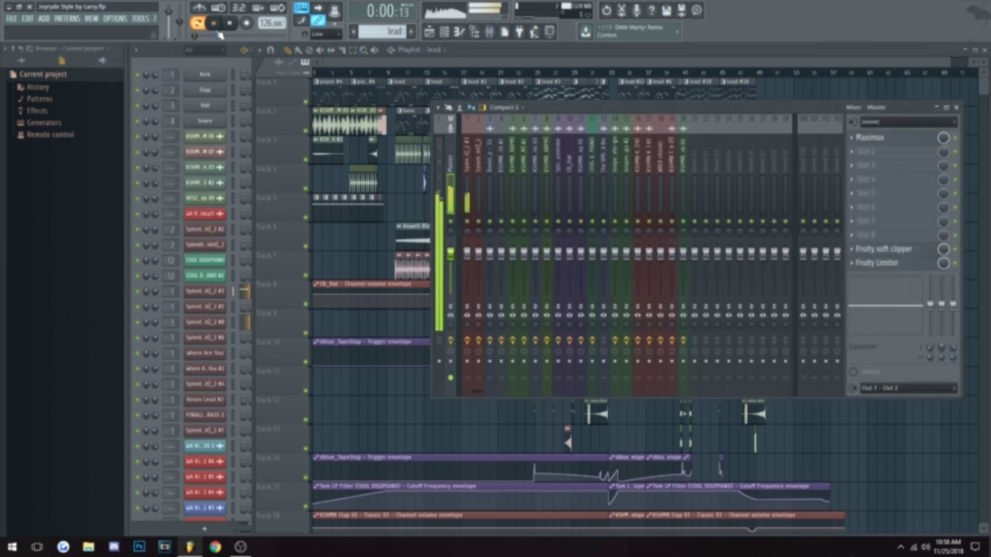
click(467, 164)
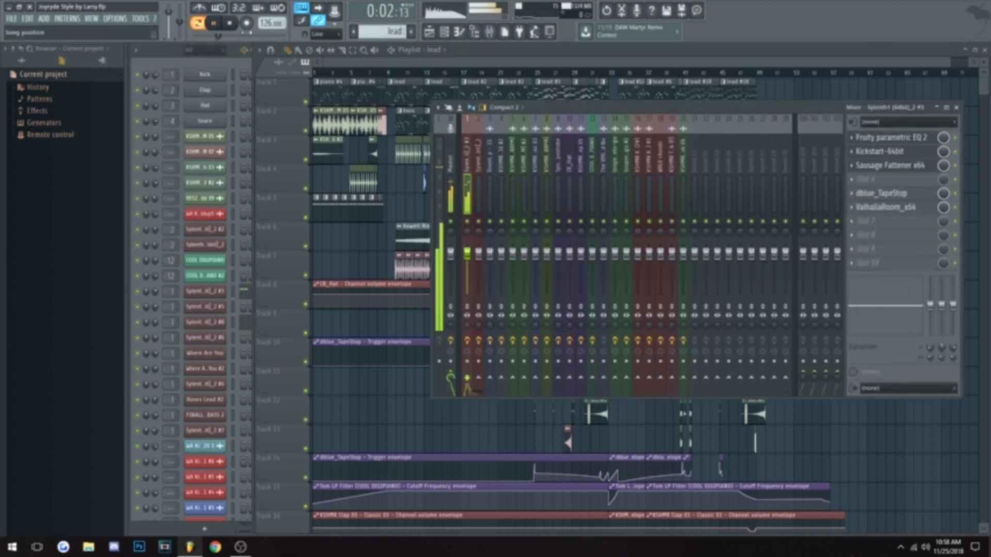
key(space)
Inspect the Fruity parametric EQ 2, Kickstart and Sausage Fattener settings on the lead's mixer track
click(903, 138)
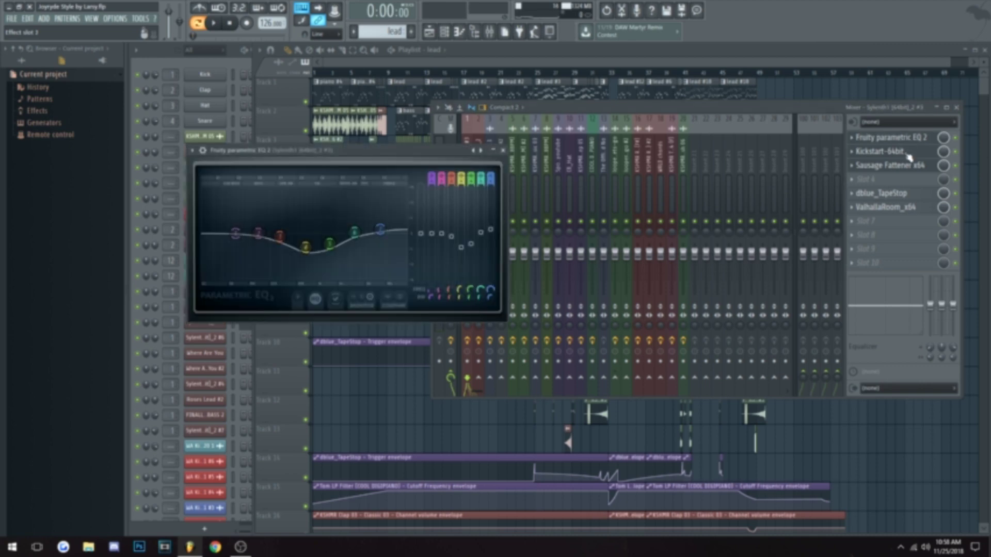
click(907, 152)
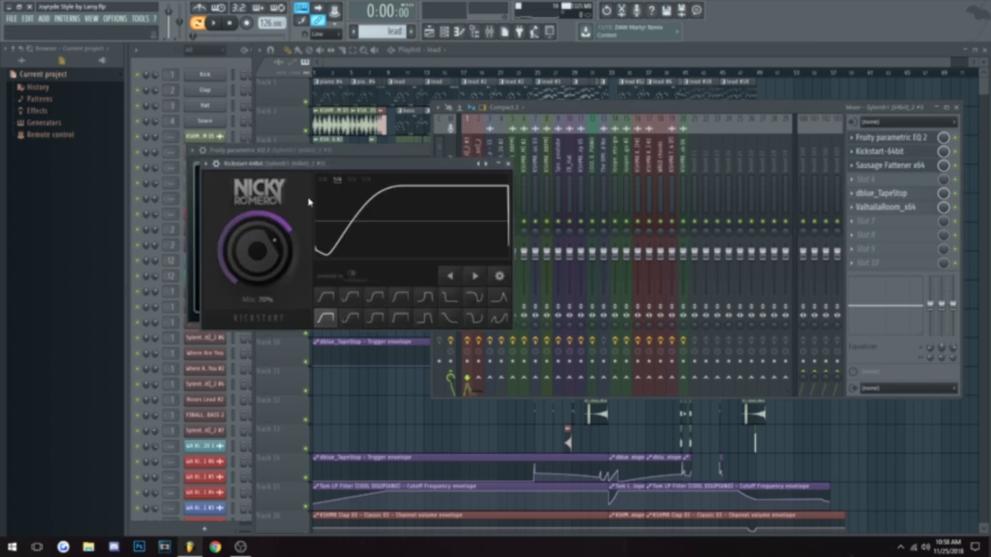
click(507, 163)
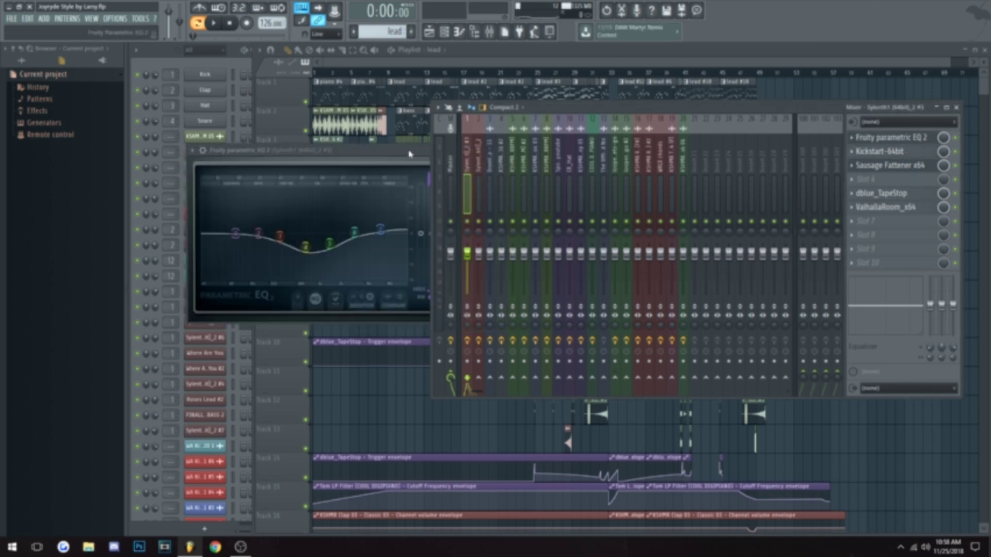
click(507, 150)
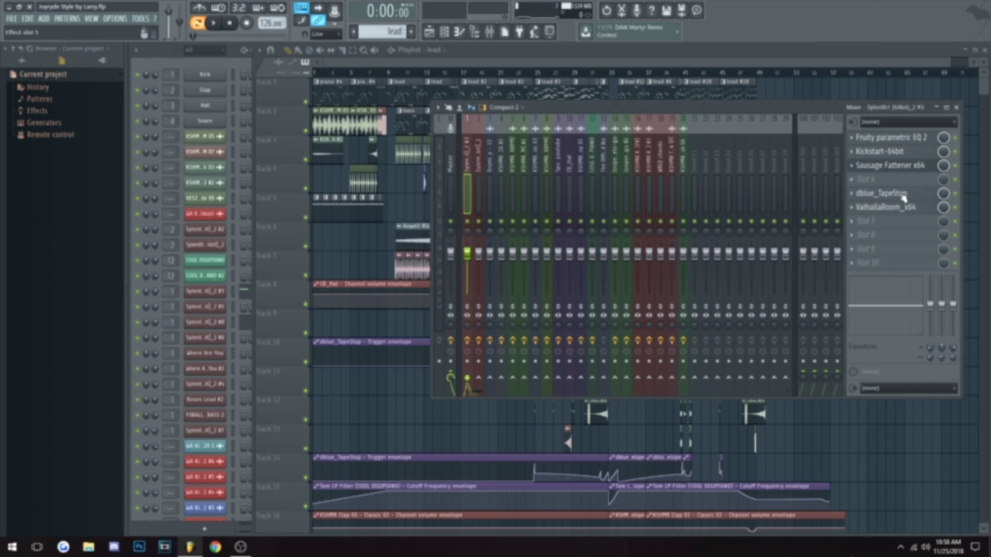
click(909, 166)
click(595, 175)
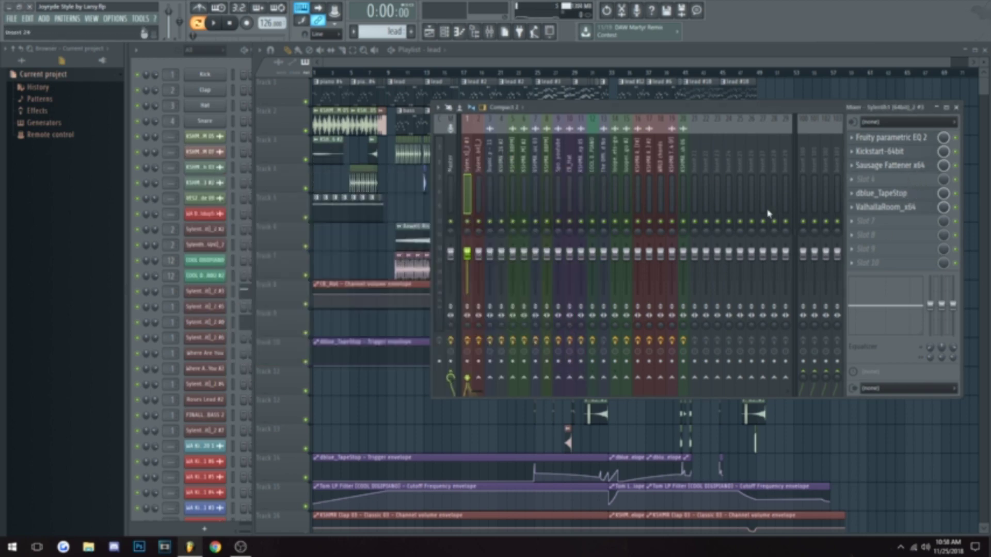
Inspect the lead track's dblue_TapeStop, including its Trigger automation options, and its ValhallaRoom reverb settings
click(897, 197)
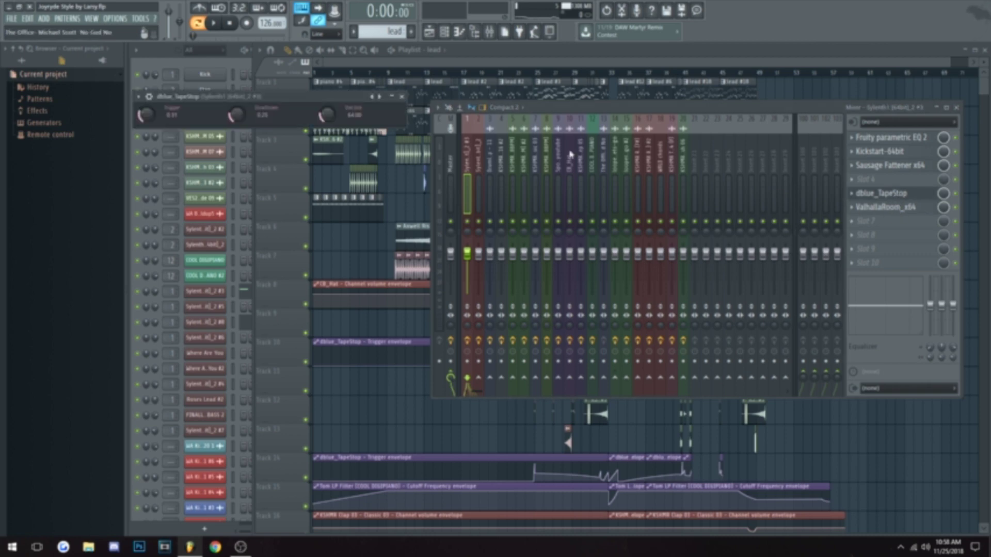
right_click(145, 118)
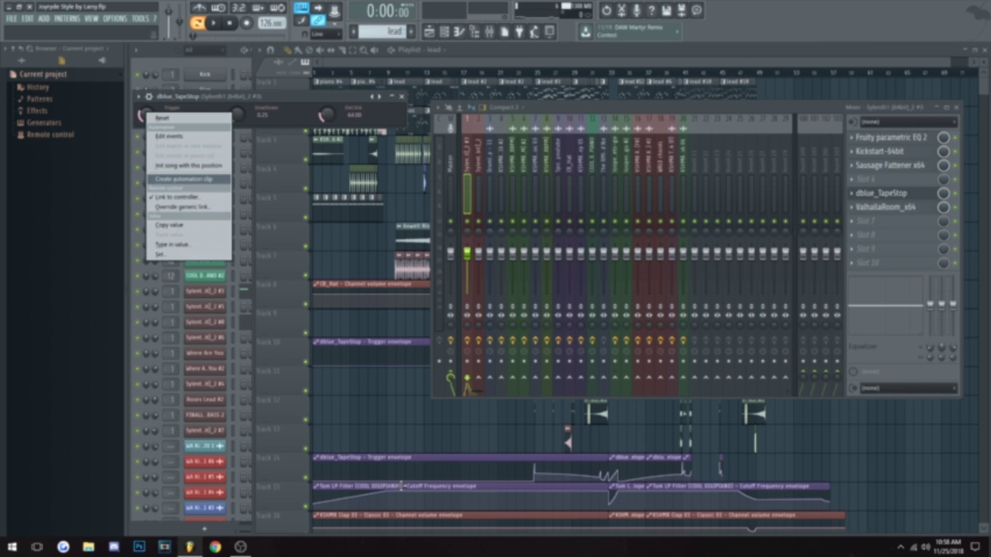
click(294, 119)
click(402, 96)
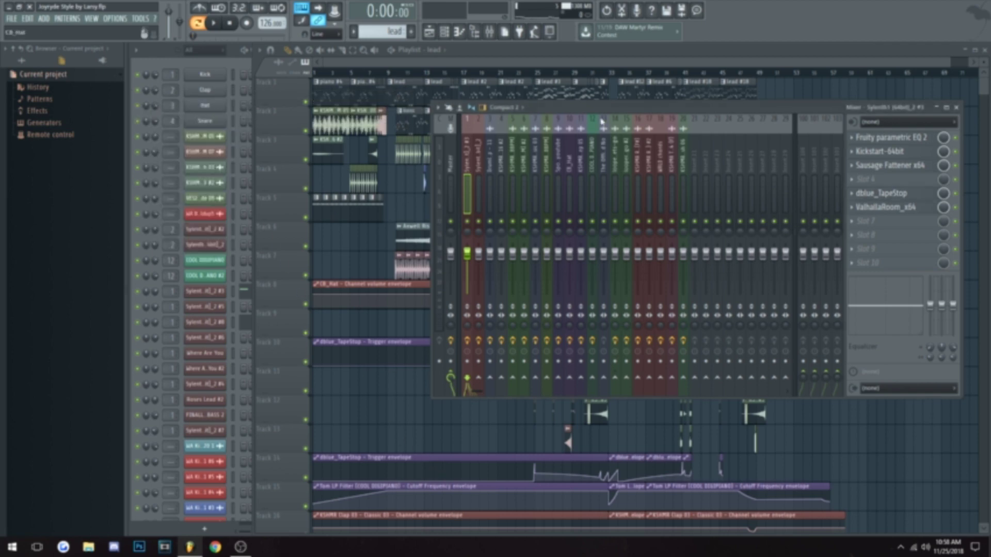
click(904, 208)
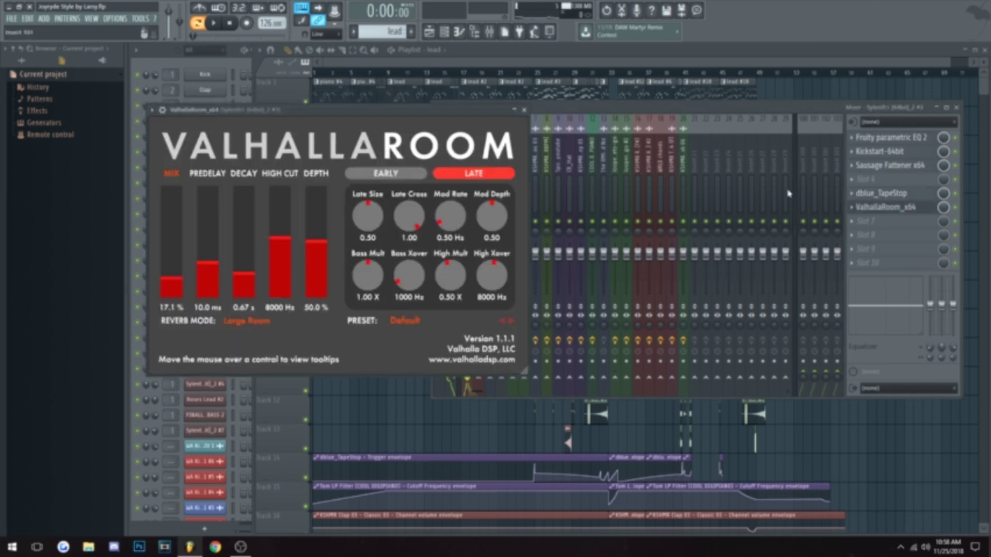
click(524, 111)
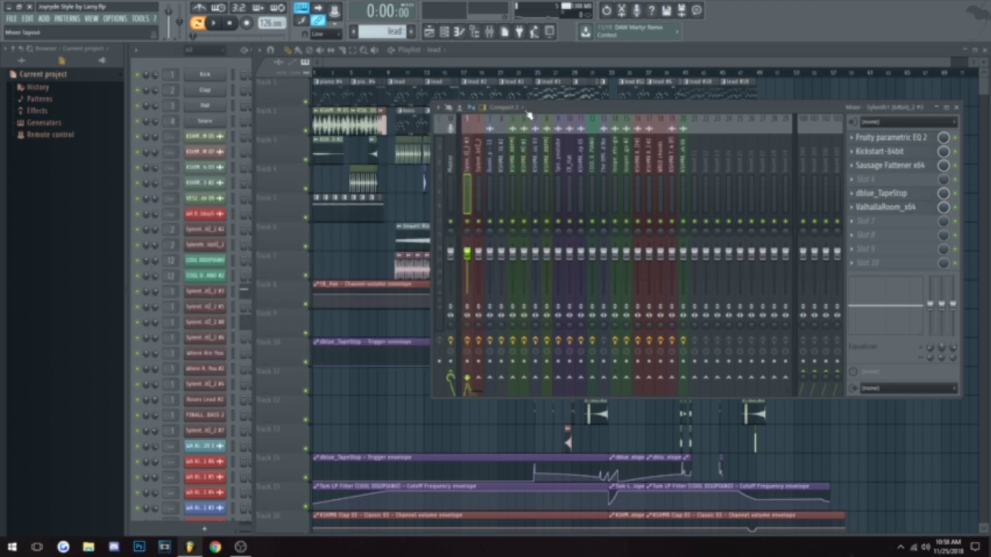
Select the second Sylenth mixer track, play the bass pattern, switch to bass #4, and bring the mixer back before stopping
click(481, 164)
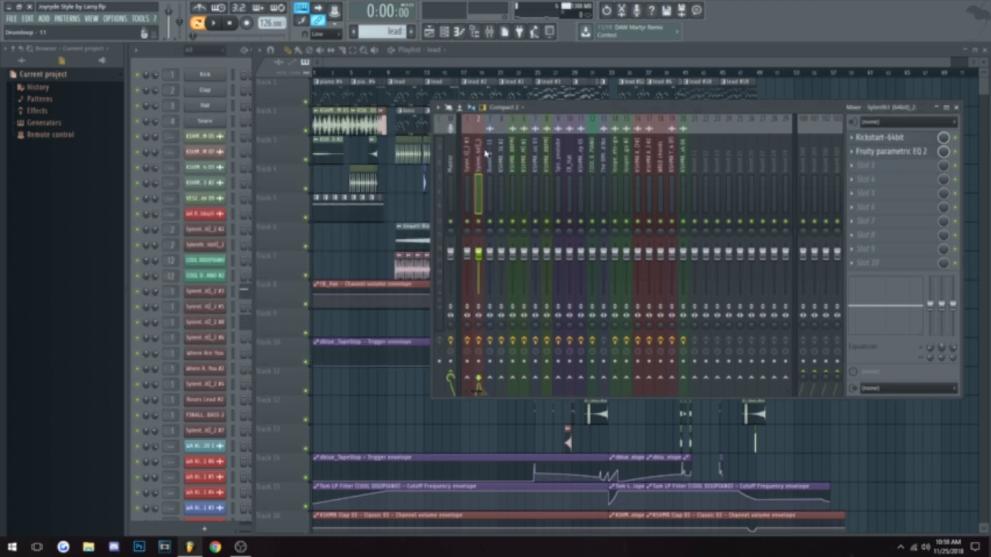
click(413, 119)
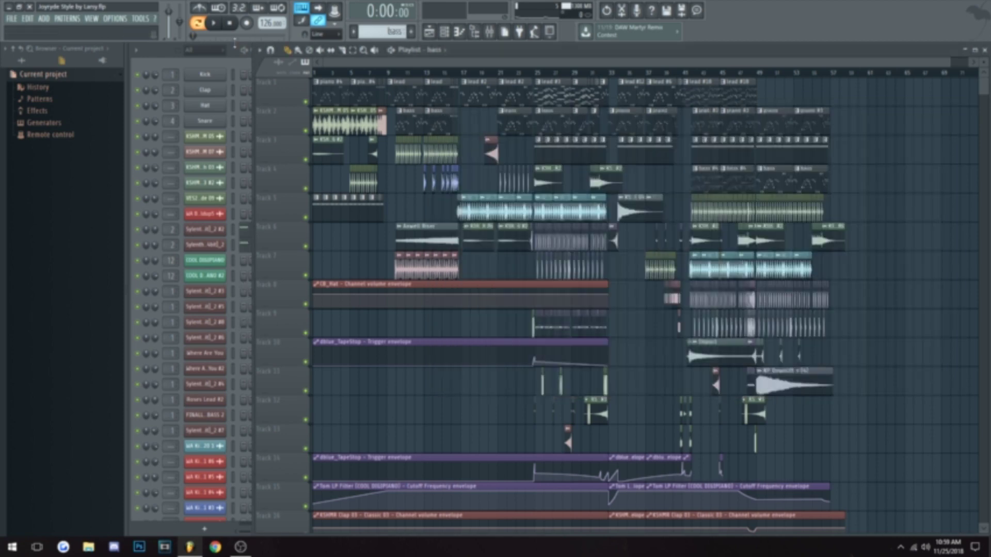
click(216, 24)
click(93, 19)
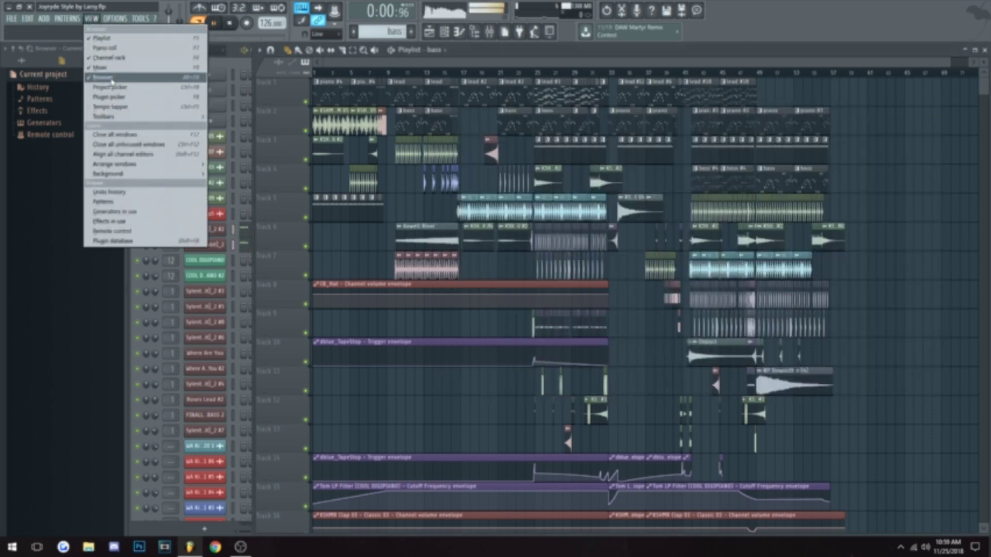
click(709, 184)
click(91, 20)
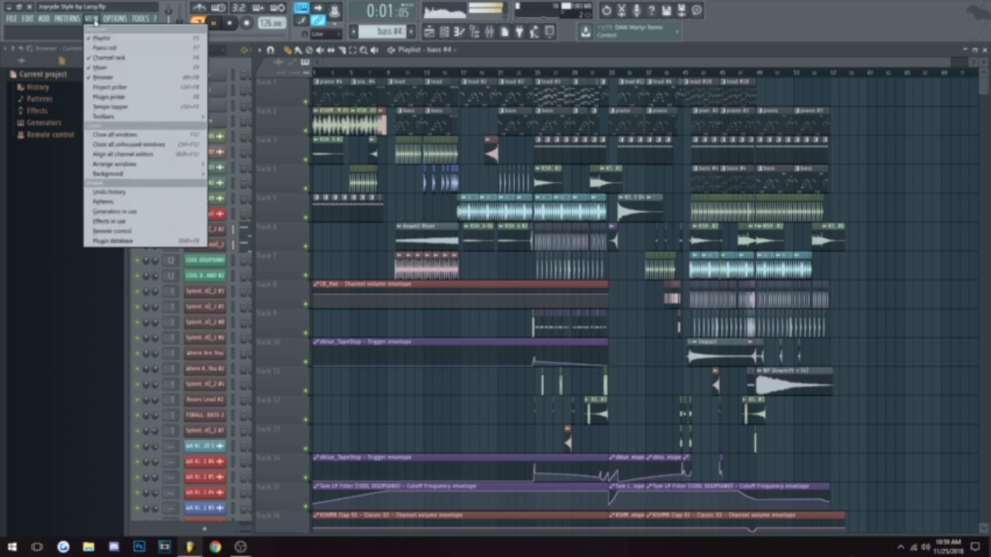
click(103, 72)
key(space)
Inspect the Fruity parametric EQ 2 and Kickstart settings on the bass mixer track, and close the mixer
click(891, 151)
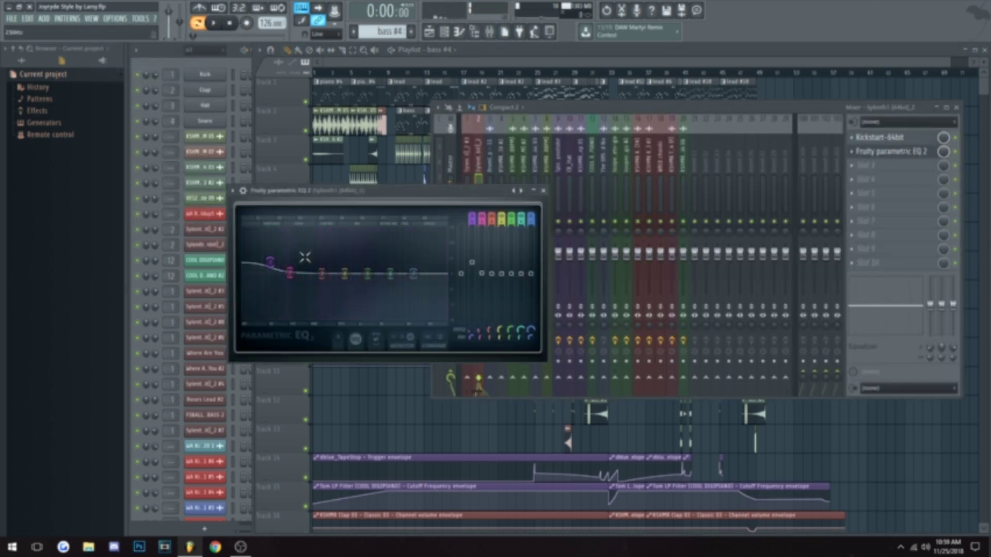
click(543, 190)
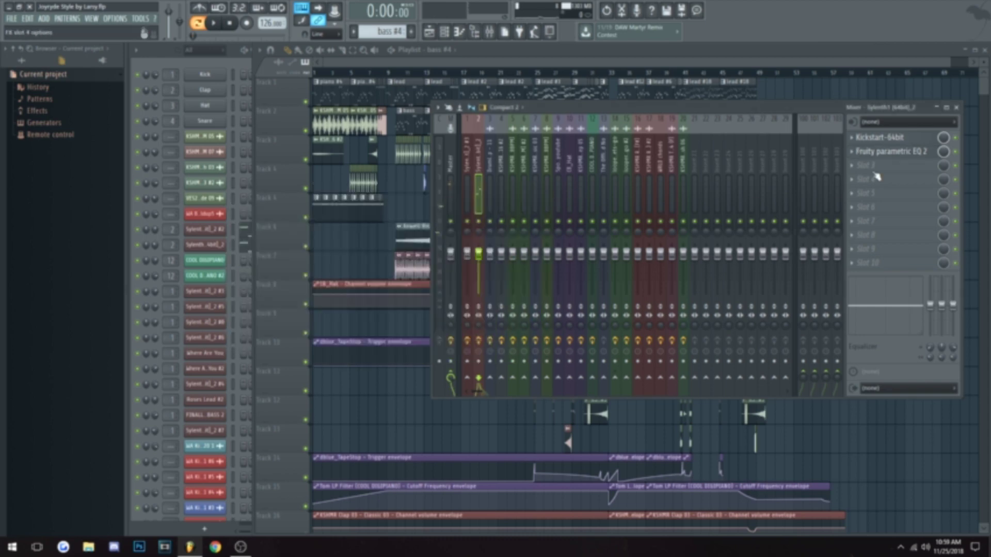
click(894, 138)
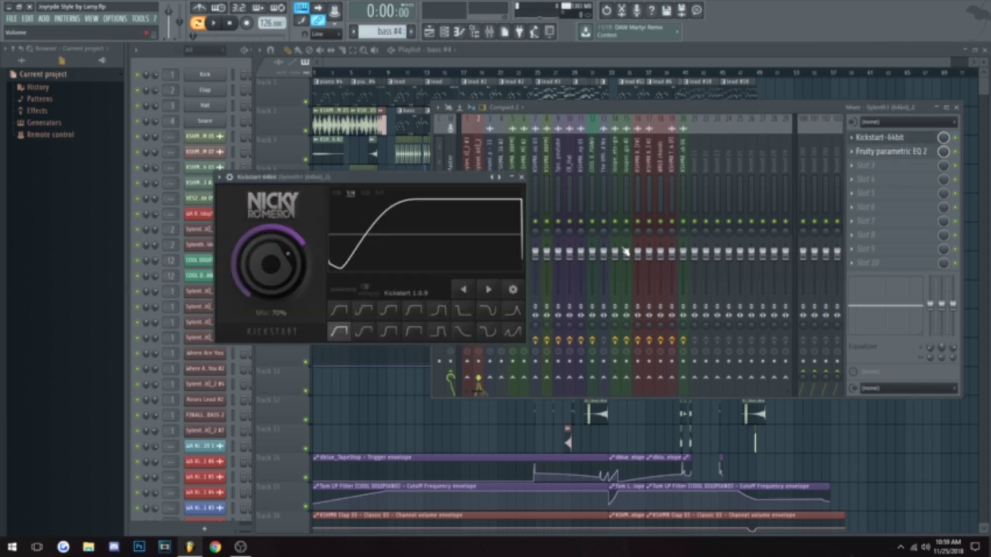
click(523, 174)
click(955, 108)
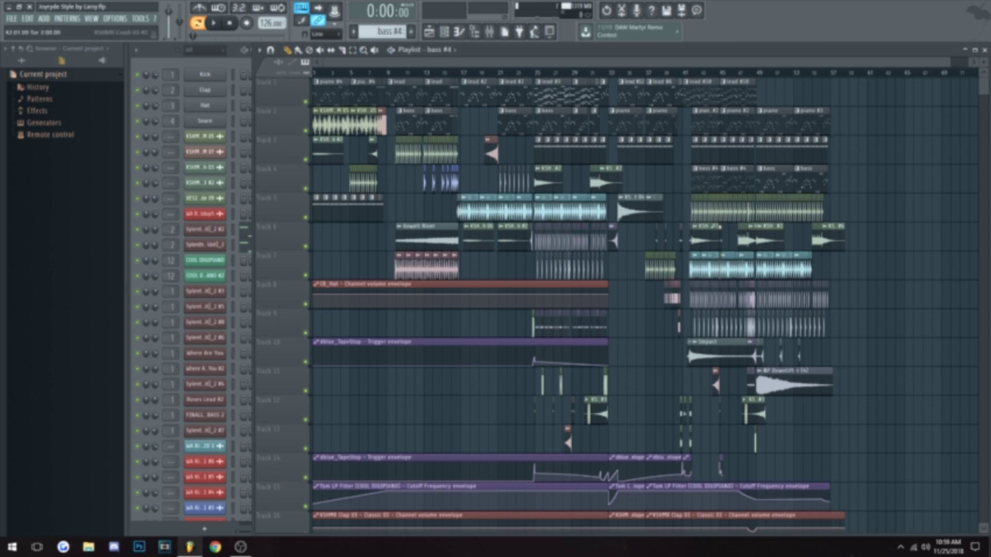
Reopen the mixer and compare the effect chains on inserts 4 to 8, from the closed hi-hats to the vinyl scratch
click(95, 20)
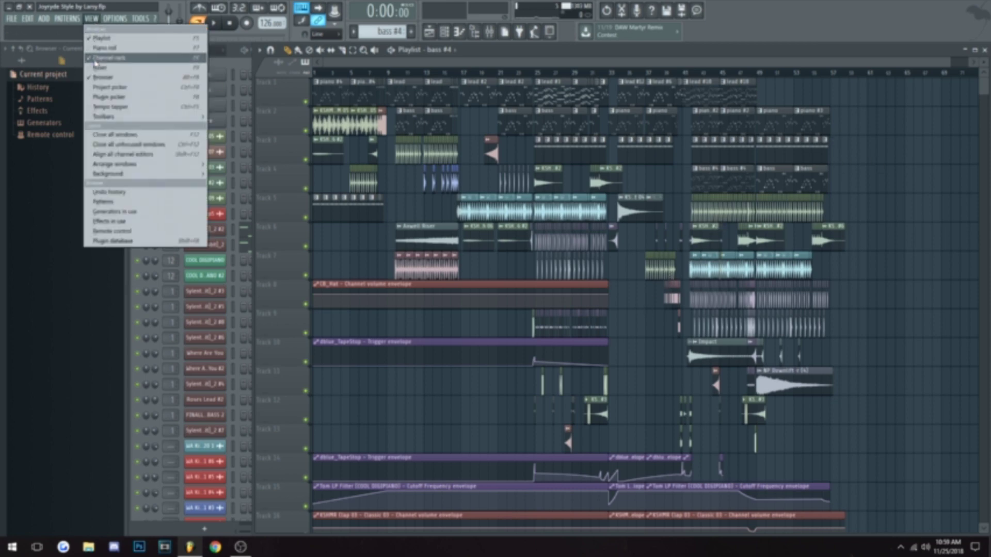
click(104, 62)
click(501, 167)
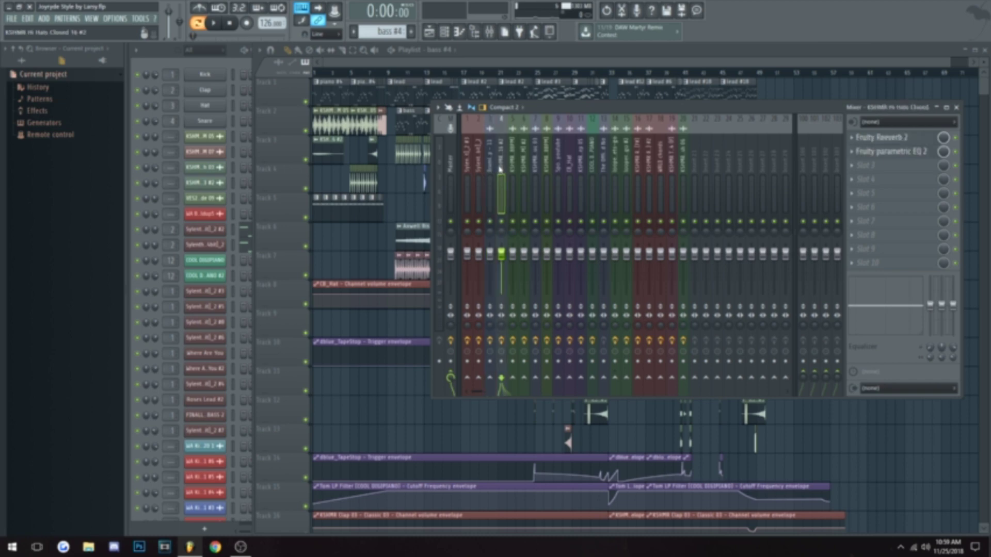
click(512, 168)
click(524, 168)
click(535, 168)
click(548, 168)
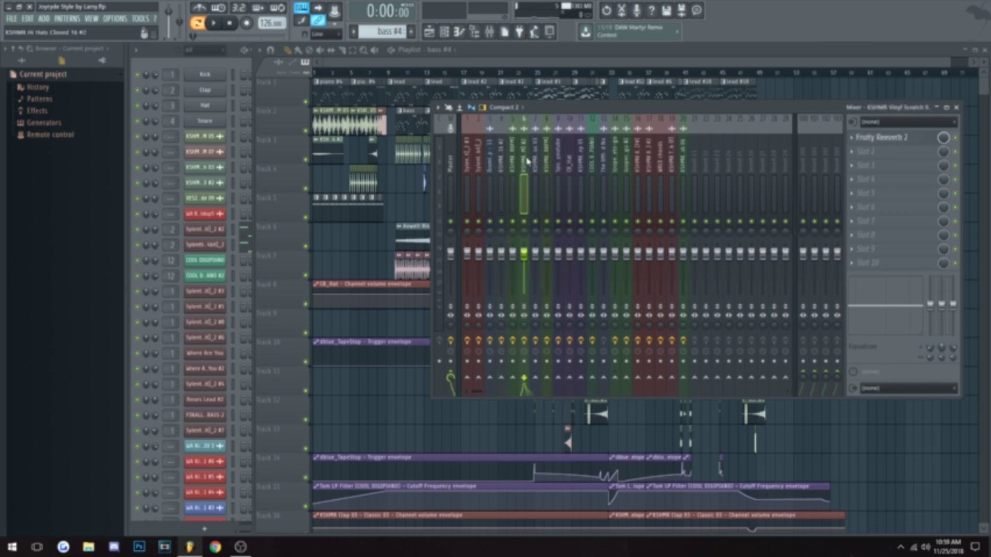
click(534, 166)
click(546, 167)
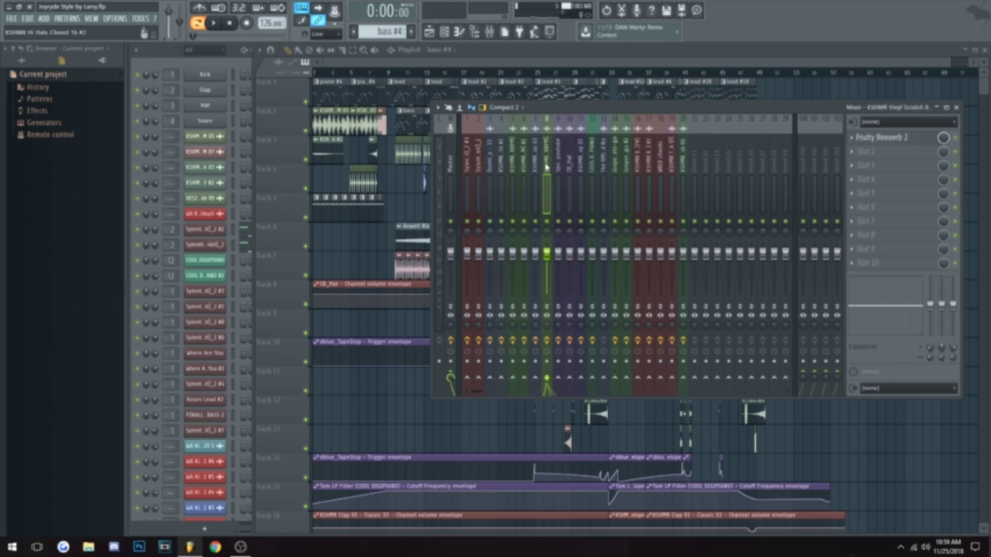
key(Left)
key(Right)
Inspect the Fruity parametric EQ 2 and Fruity Reeverb 2 settings on the Spongebob vocal sample's mixer track
click(558, 167)
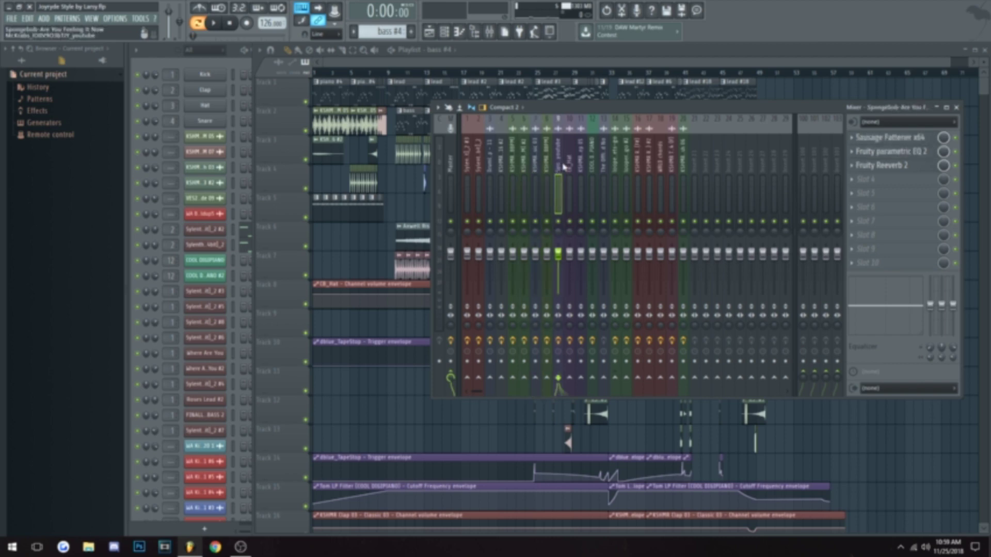
click(911, 154)
click(904, 166)
click(408, 177)
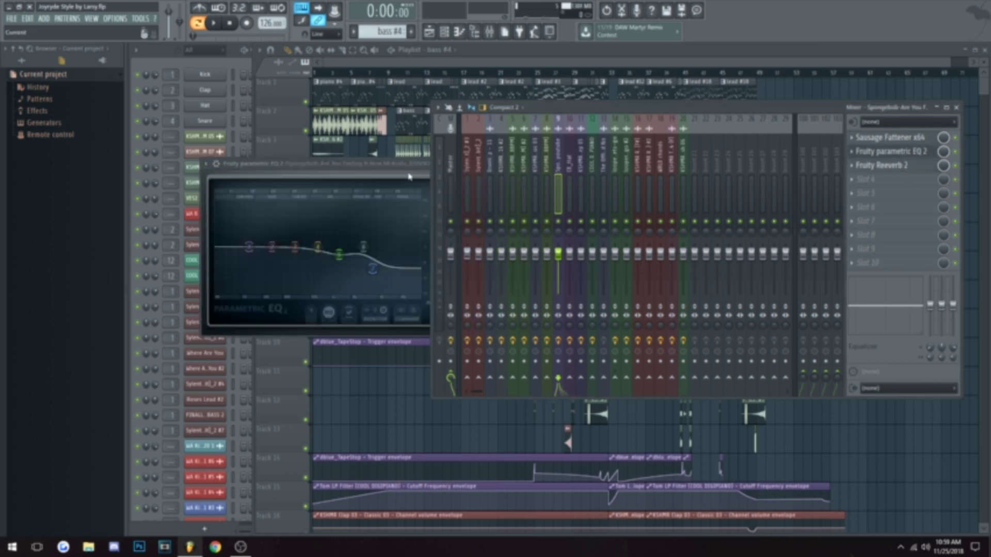
click(519, 166)
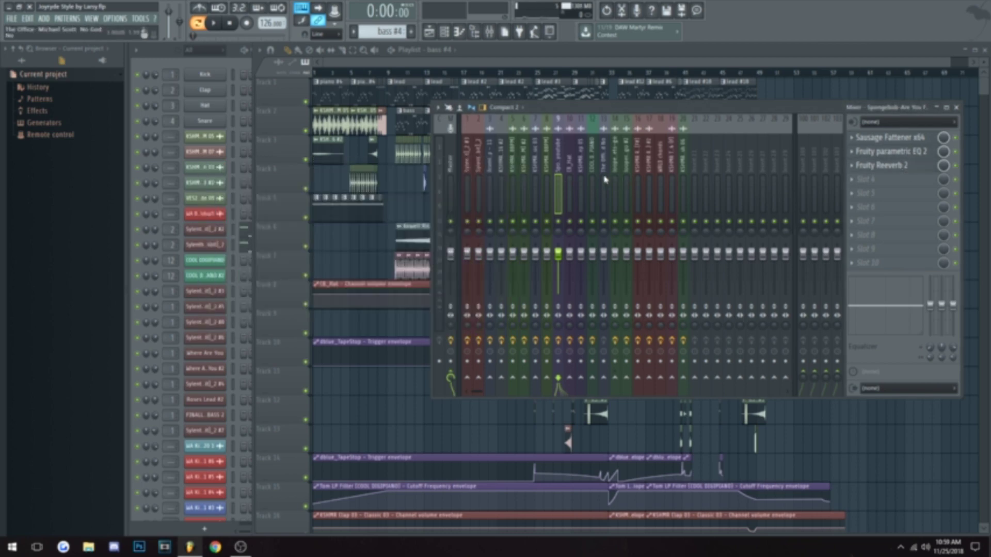
click(883, 165)
click(450, 172)
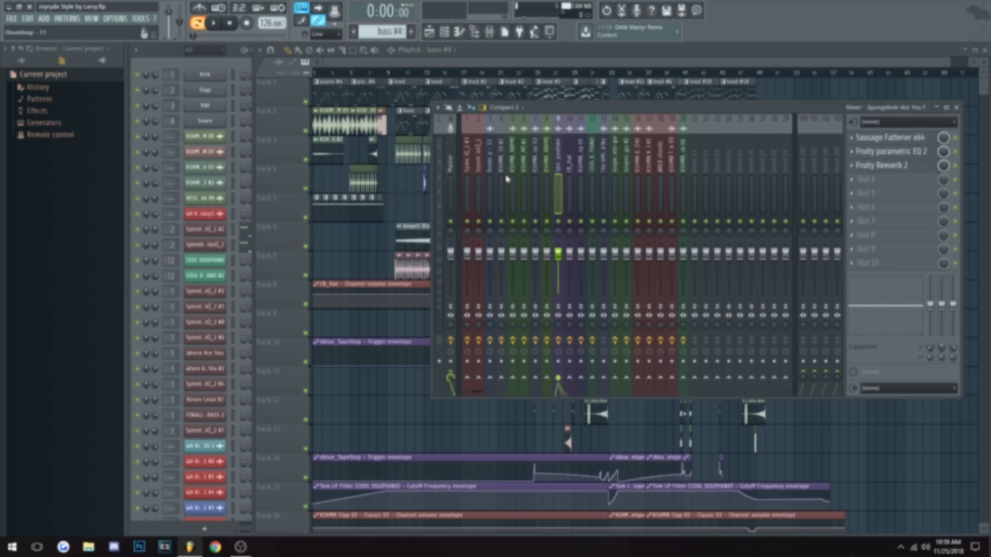
Compare the effect chains on mixer inserts 10 to 13, including the CB_Hat, COOL DIGIPIANO and The Office sample tracks
click(569, 168)
click(581, 167)
click(592, 170)
click(604, 170)
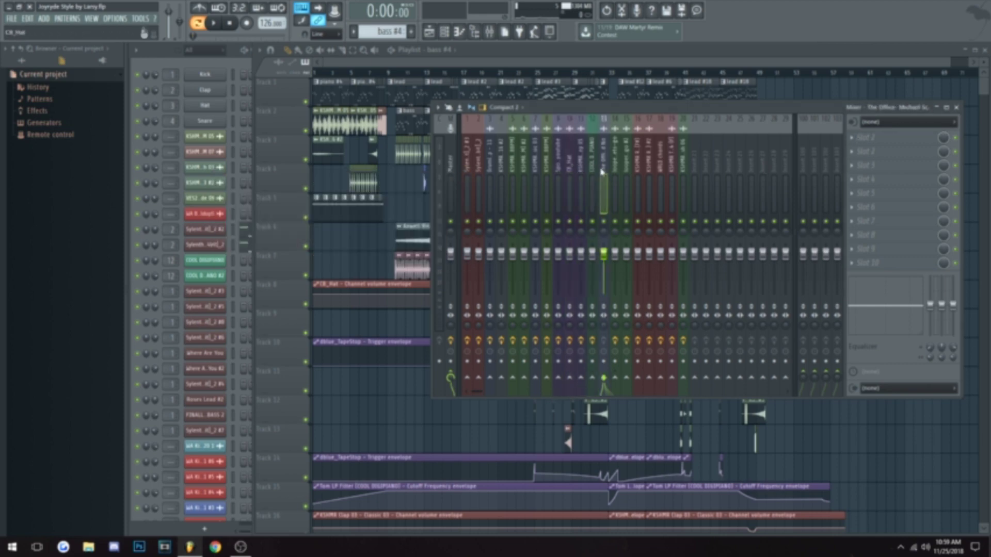
click(580, 168)
click(592, 171)
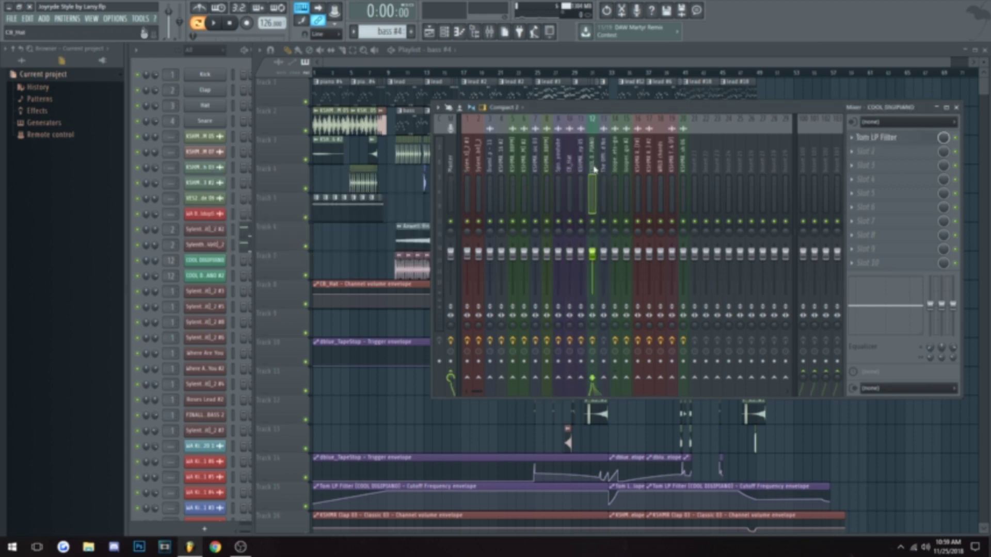
Inspect the effect chains on the two Looperman sample tracks, mixer inserts 14 and 15
click(603, 169)
click(614, 169)
click(622, 168)
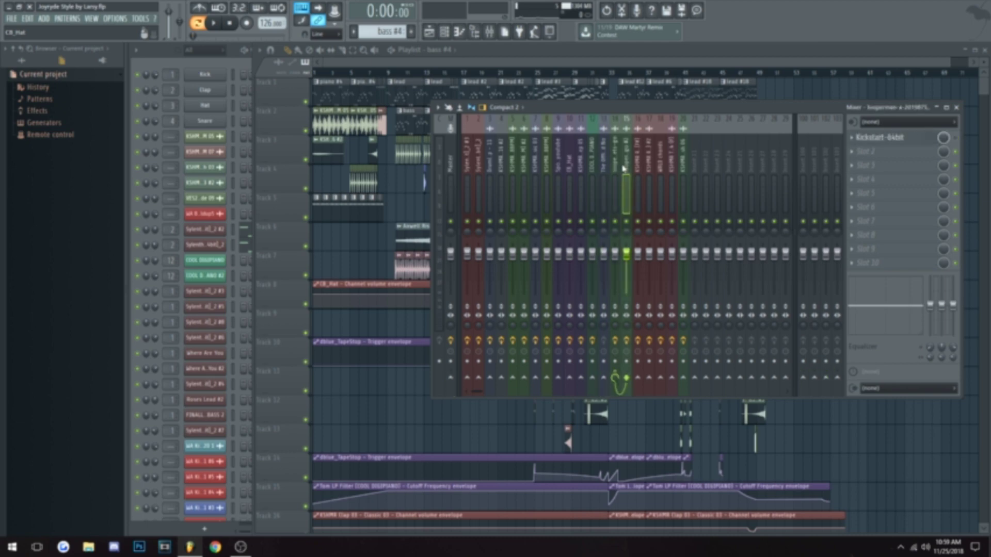
click(616, 168)
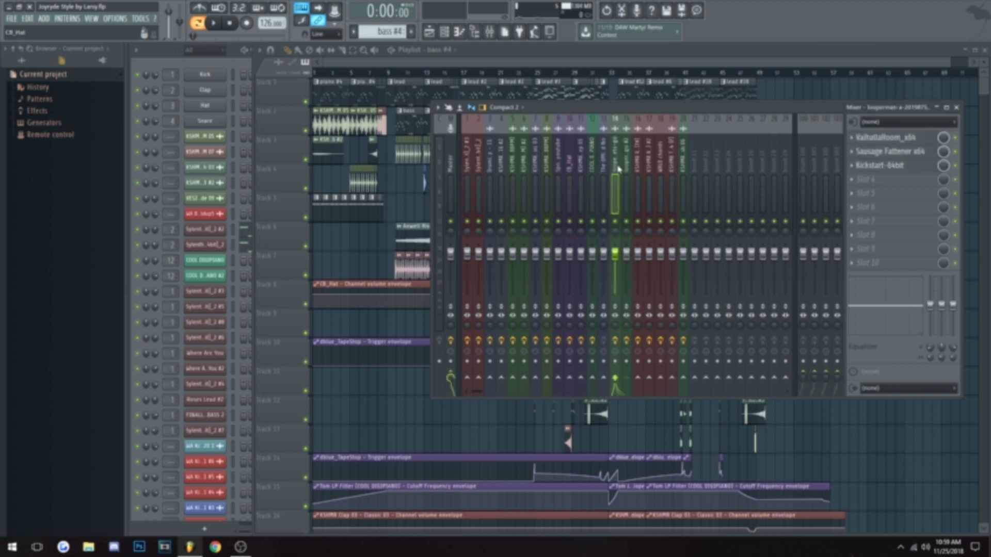
right_click(571, 166)
click(594, 108)
click(604, 165)
click(619, 166)
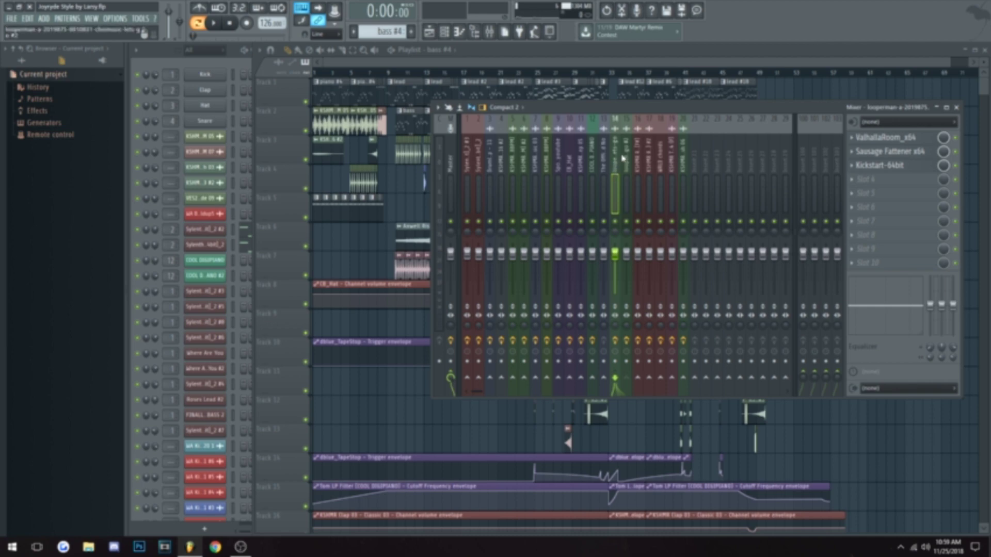
Check the effect chains on the remaining mixer inserts from 15 onward, including the KSHMR Reverse Synth and chords tracks
click(625, 159)
click(637, 165)
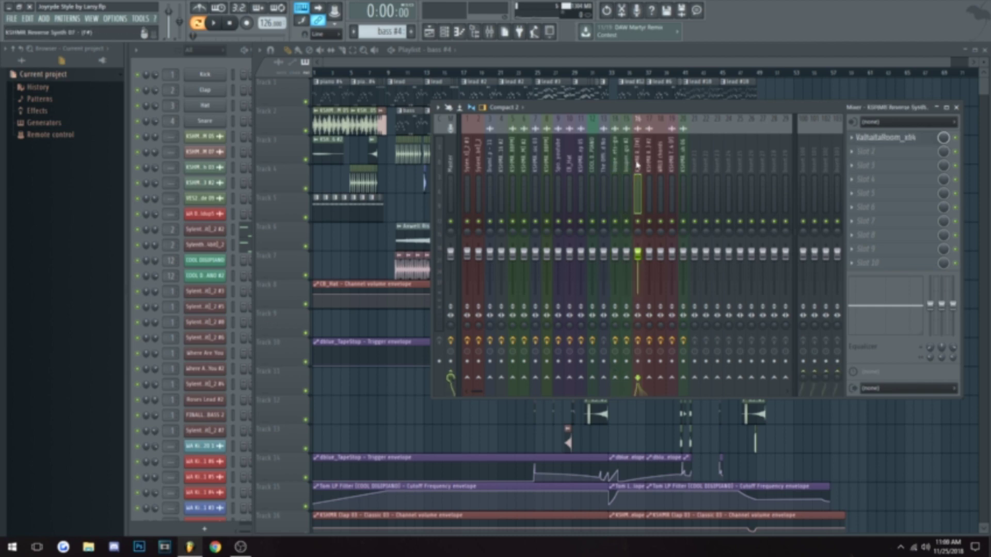
click(649, 167)
click(671, 167)
click(683, 168)
click(659, 167)
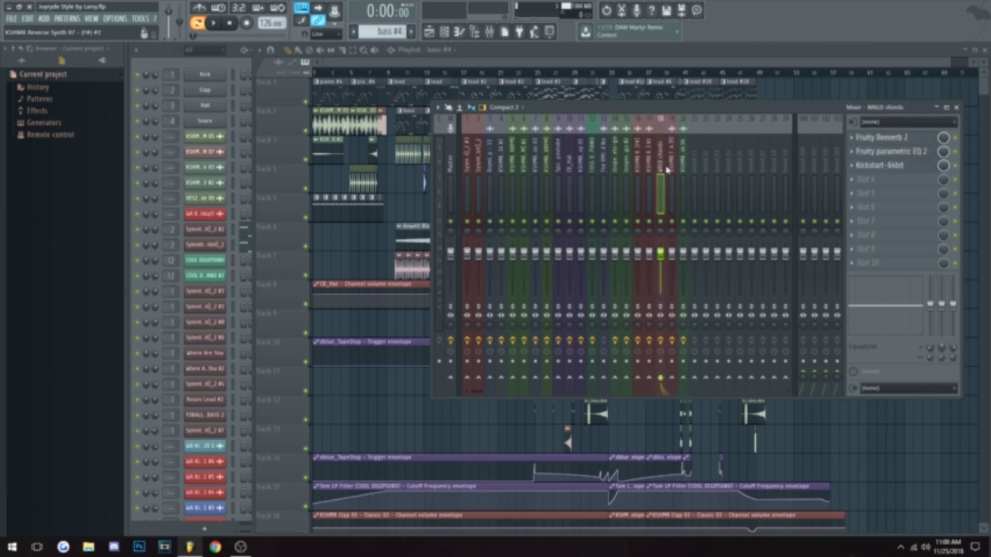
click(693, 170)
click(717, 173)
Close the mixer and look over the full playlist arrangement
click(530, 35)
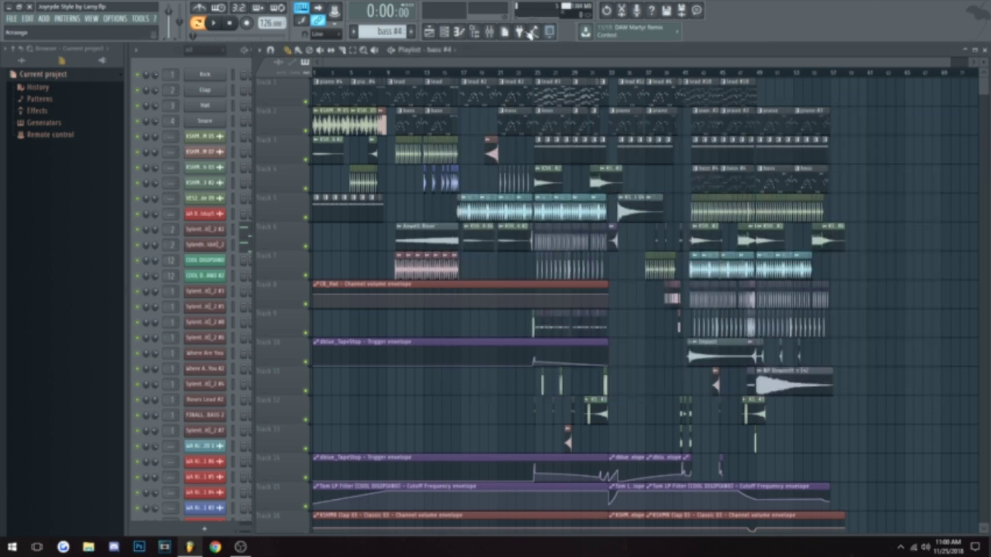
scroll(455, 67, down, 2)
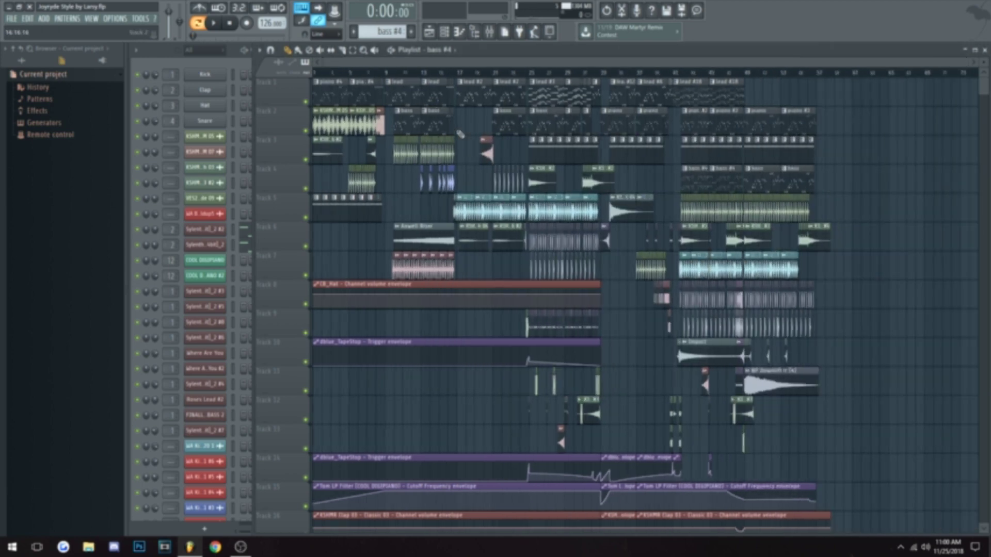
scroll(479, 62, up, 2)
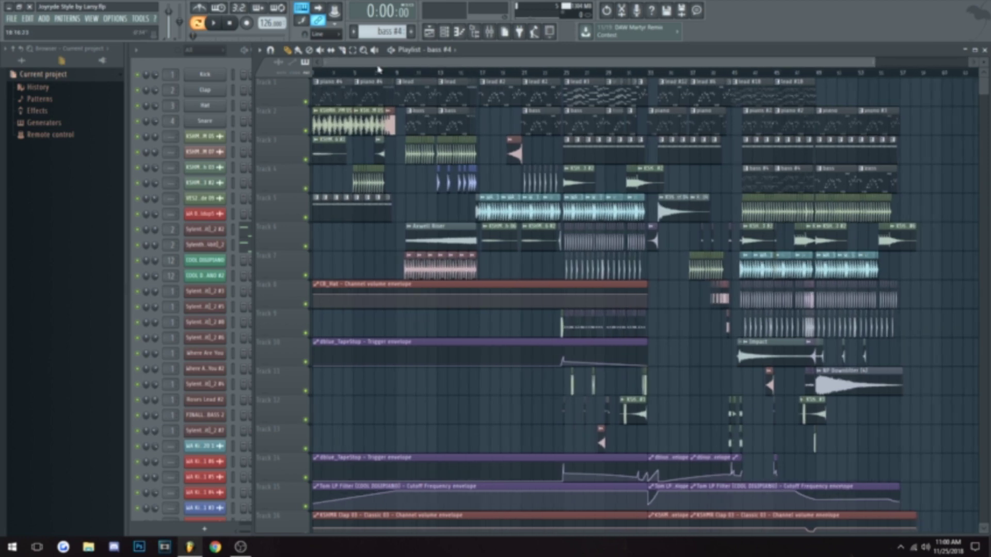